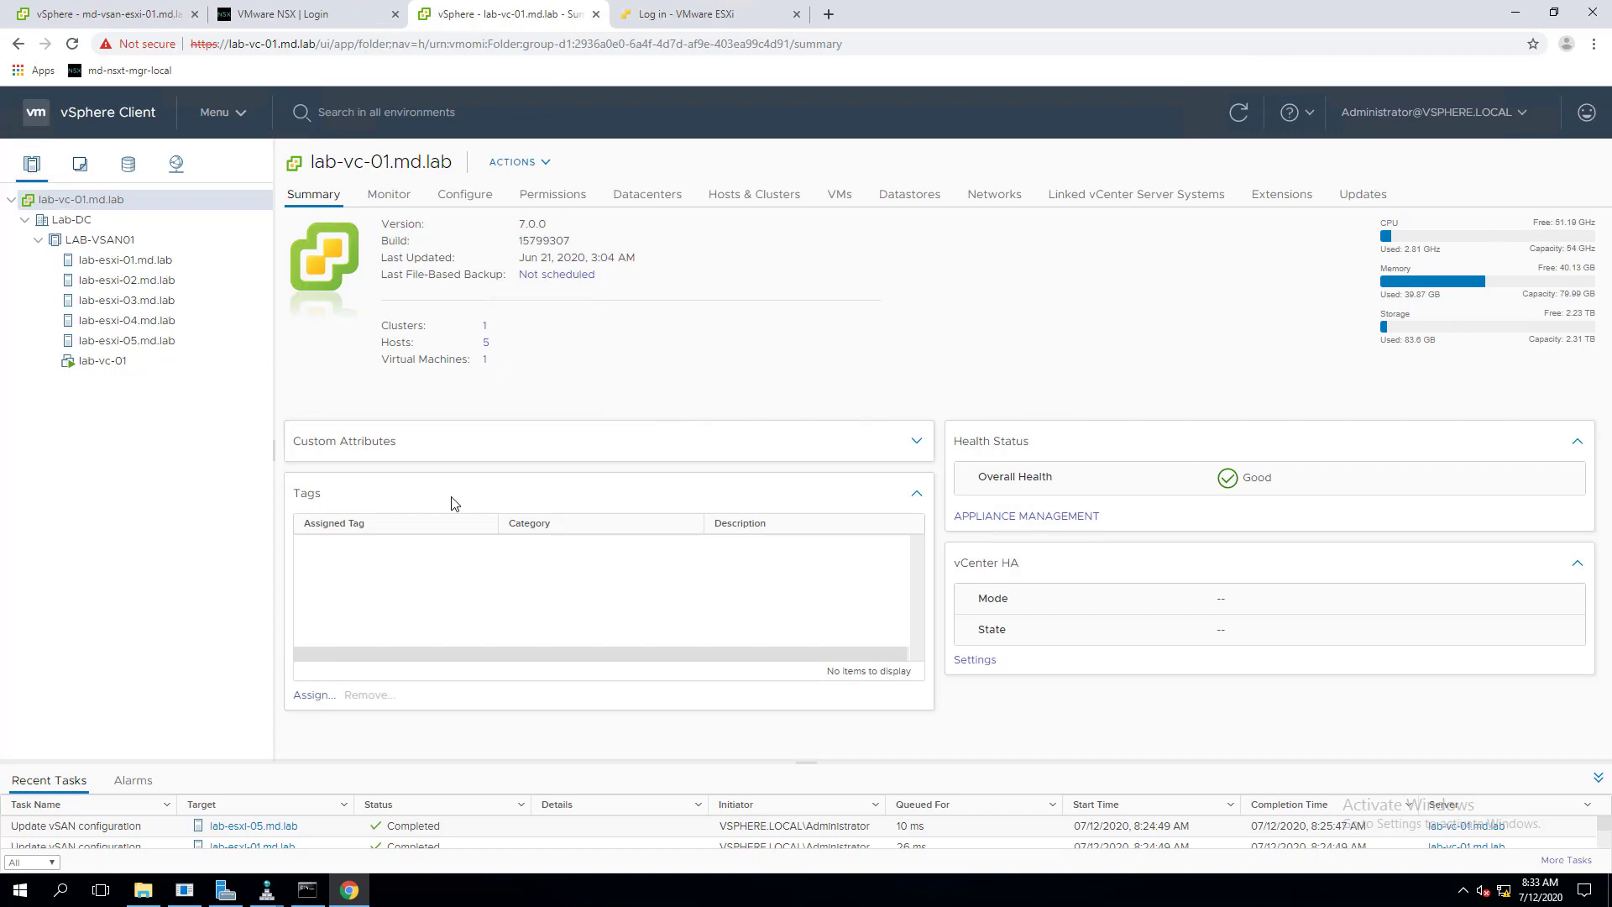
- View the summary of host lab-esxi-01.md.lab, and open the imported ISOs list in Lifecycle Manager
{"action": "left_click", "coordinate": [99, 265]}
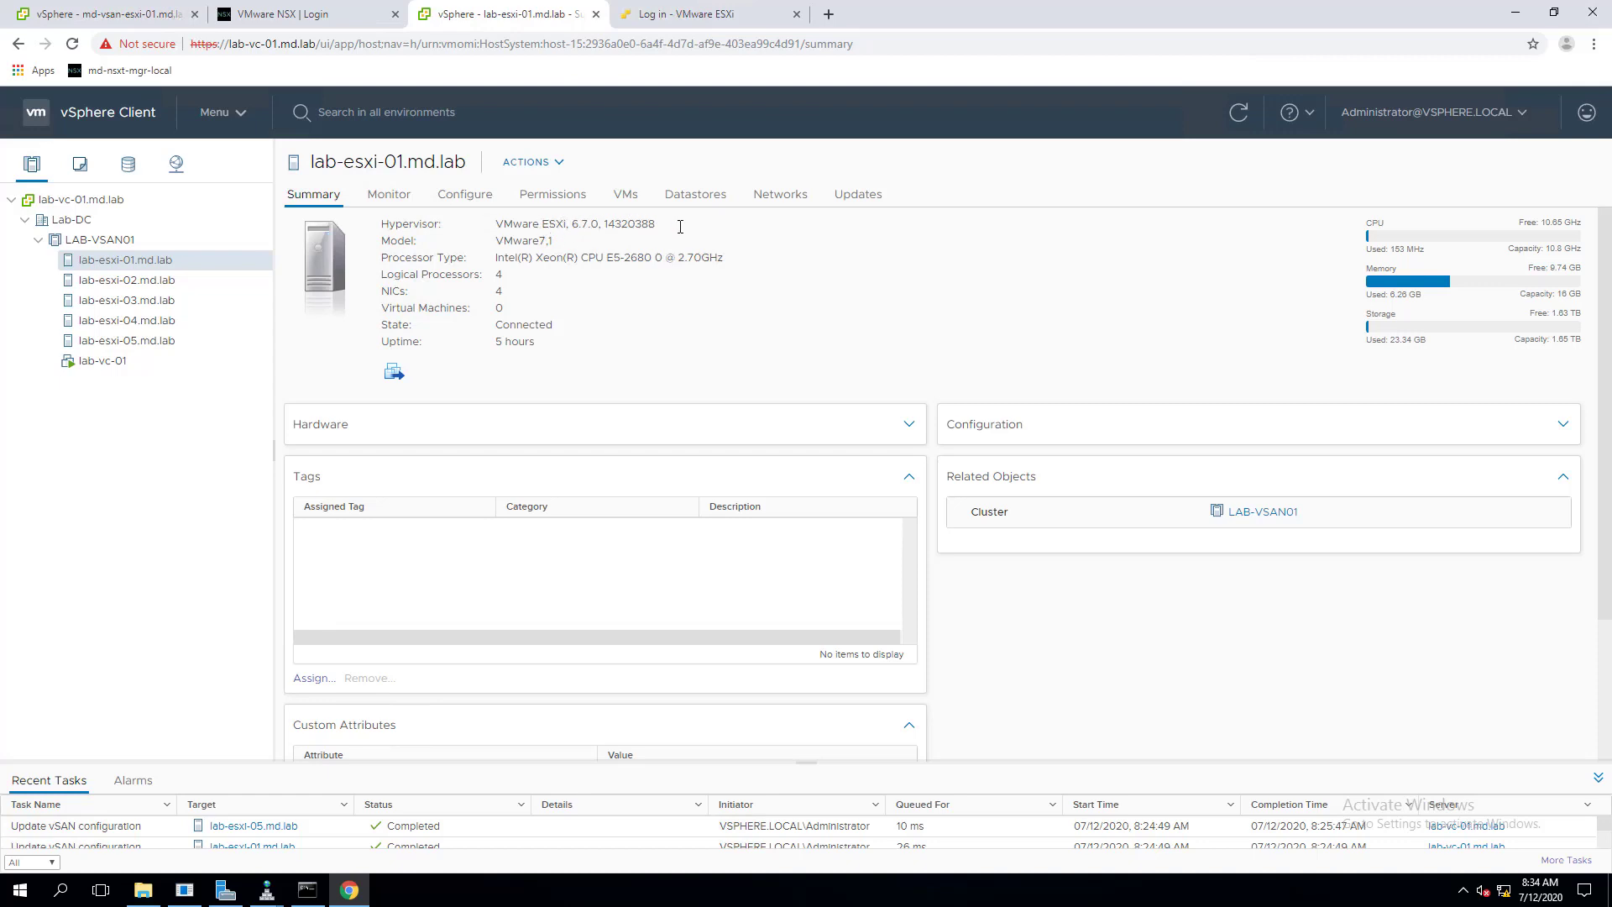
{"action": "left_click", "coordinate": [241, 121]}
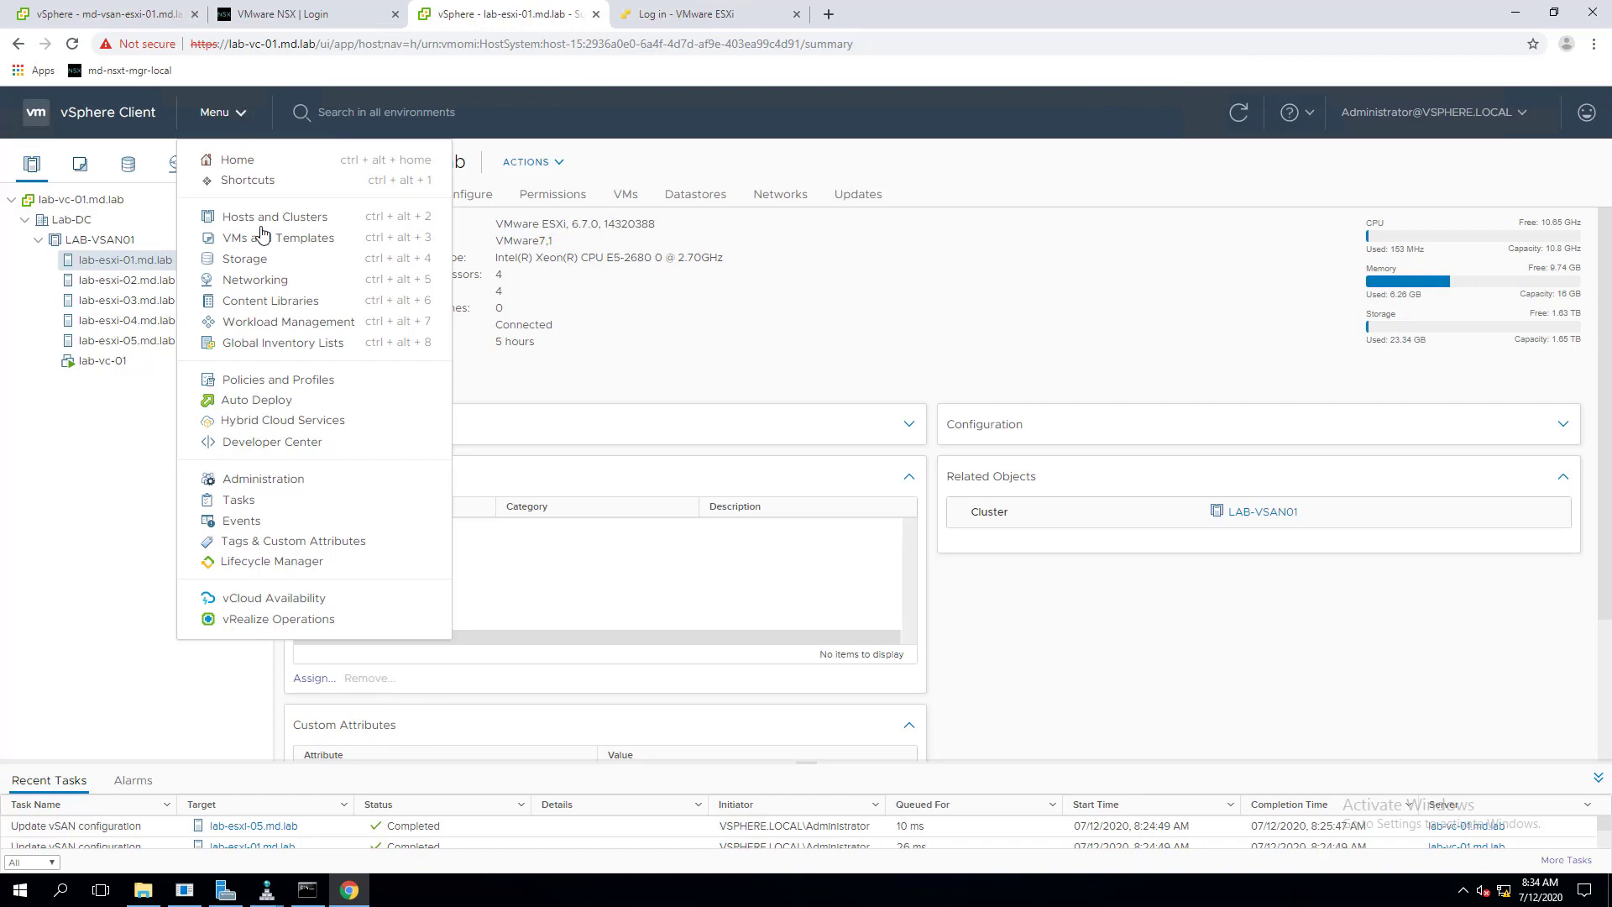
{"action": "left_click", "coordinate": [275, 564]}
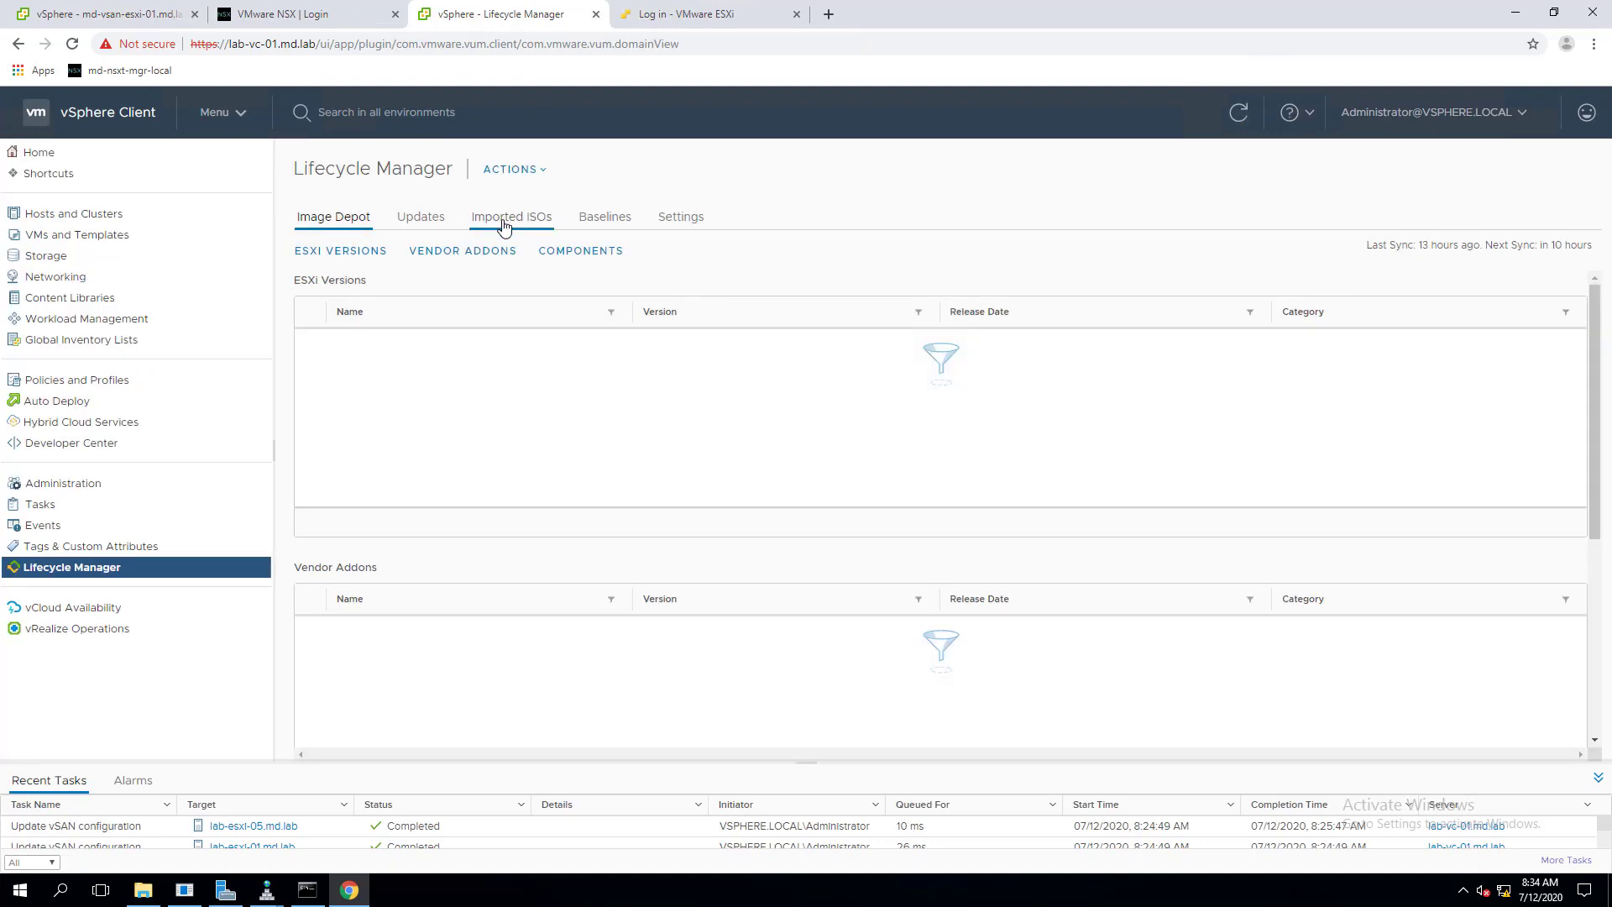
{"action": "left_click", "coordinate": [504, 225]}
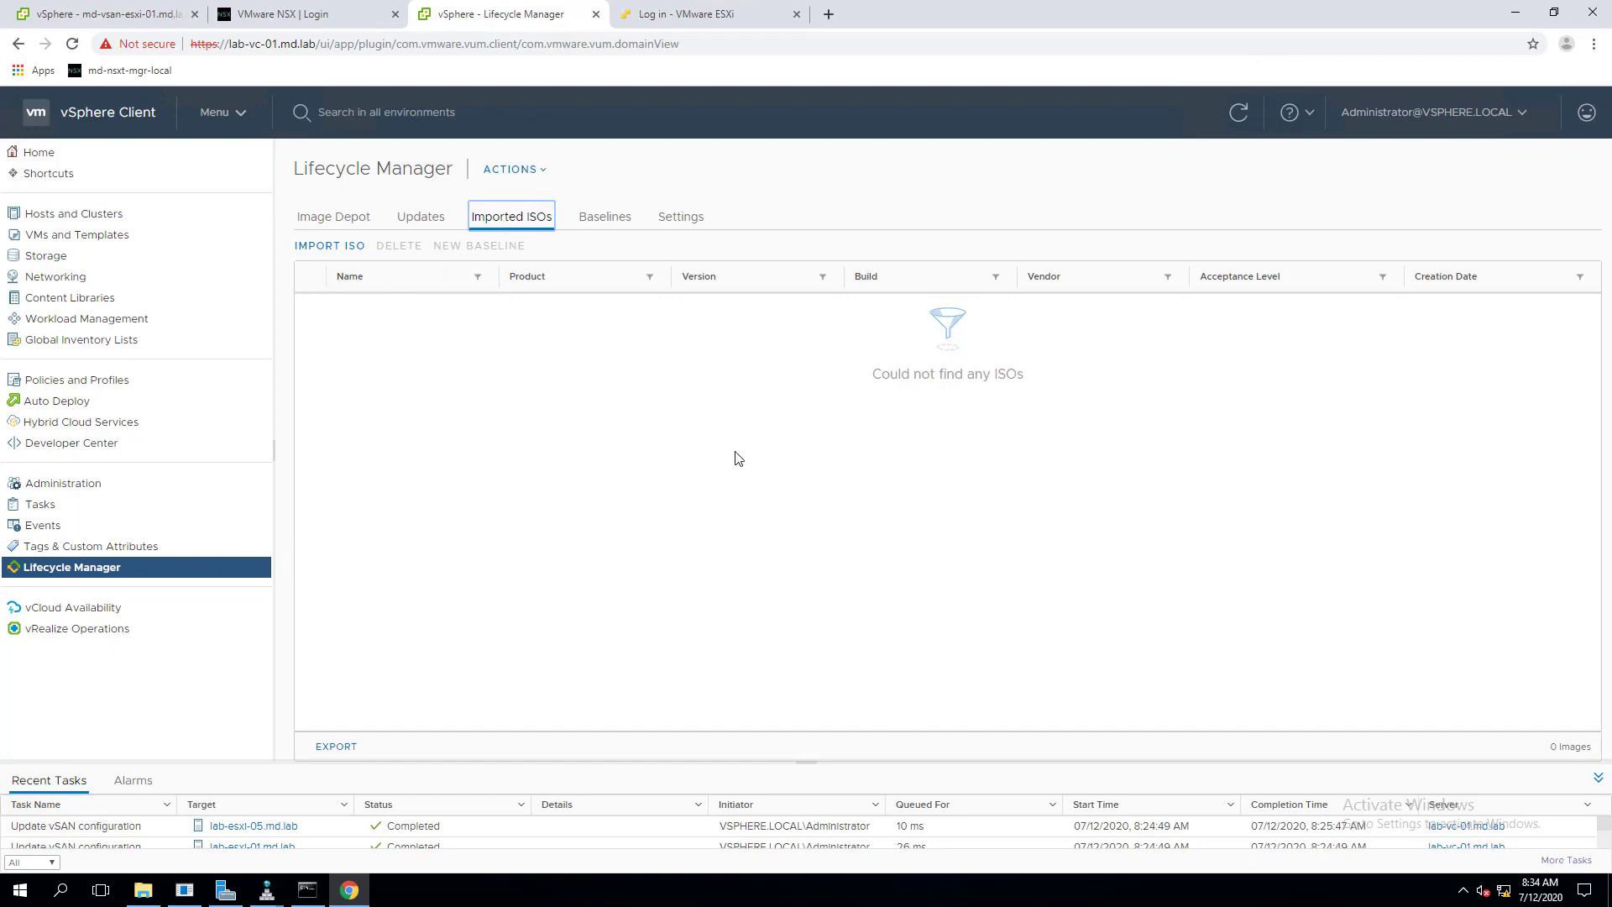
- Import the ESXi installer ISO VMware-VMvisor-Installer-7.0.0-15843807.x86_64 from the vSphere 7 GA folder
{"action": "left_click", "coordinate": [334, 248]}
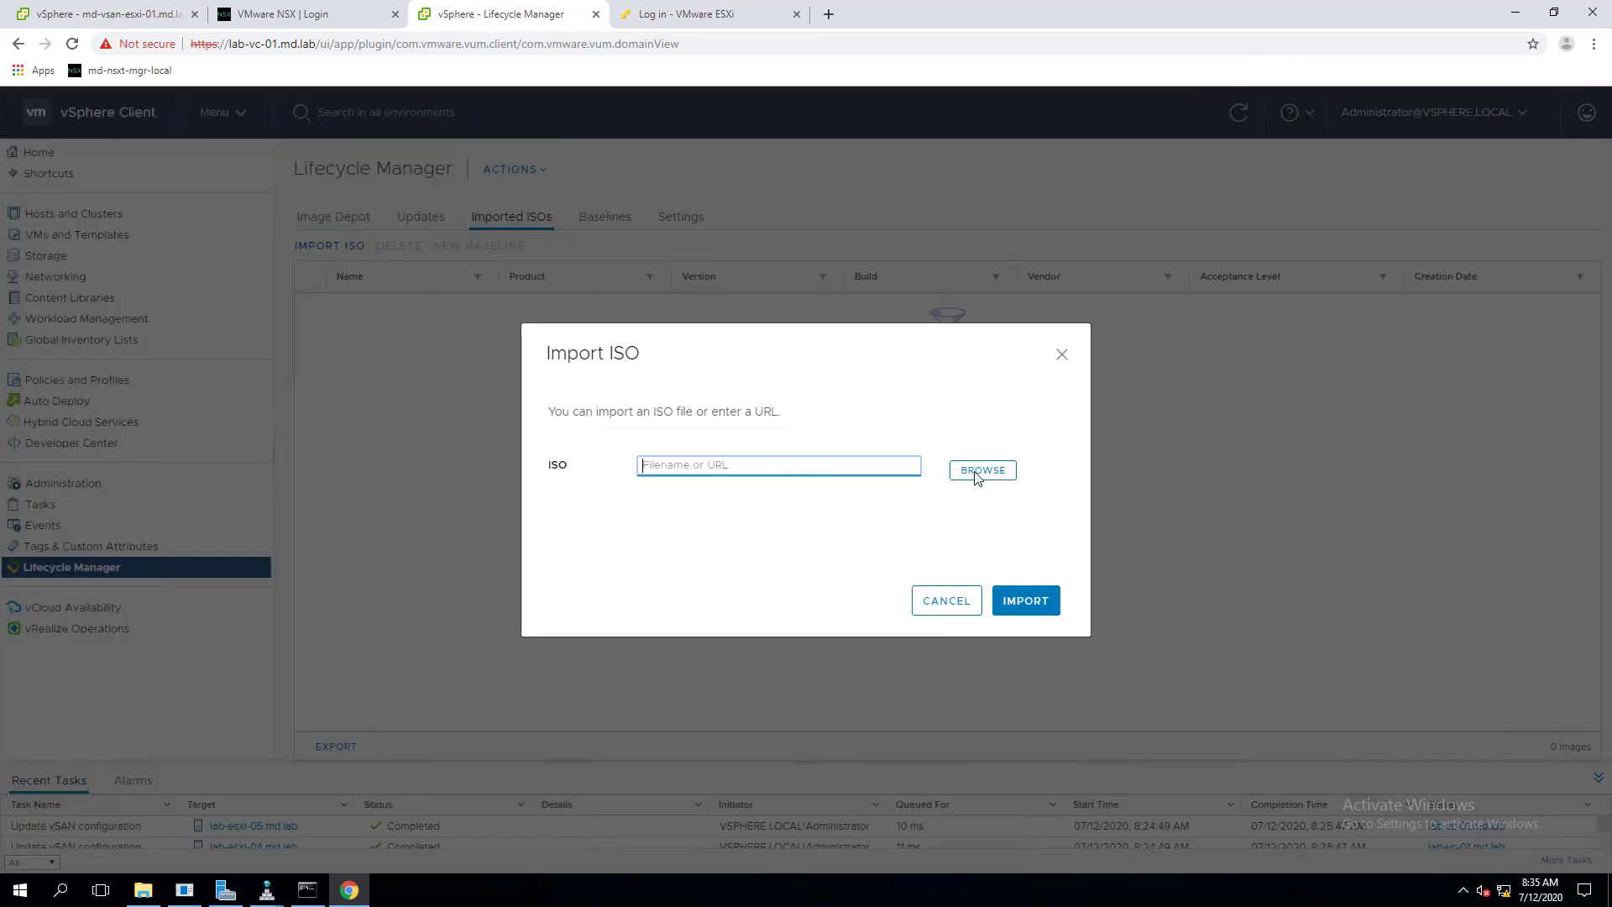
{"action": "left_click", "coordinate": [978, 479]}
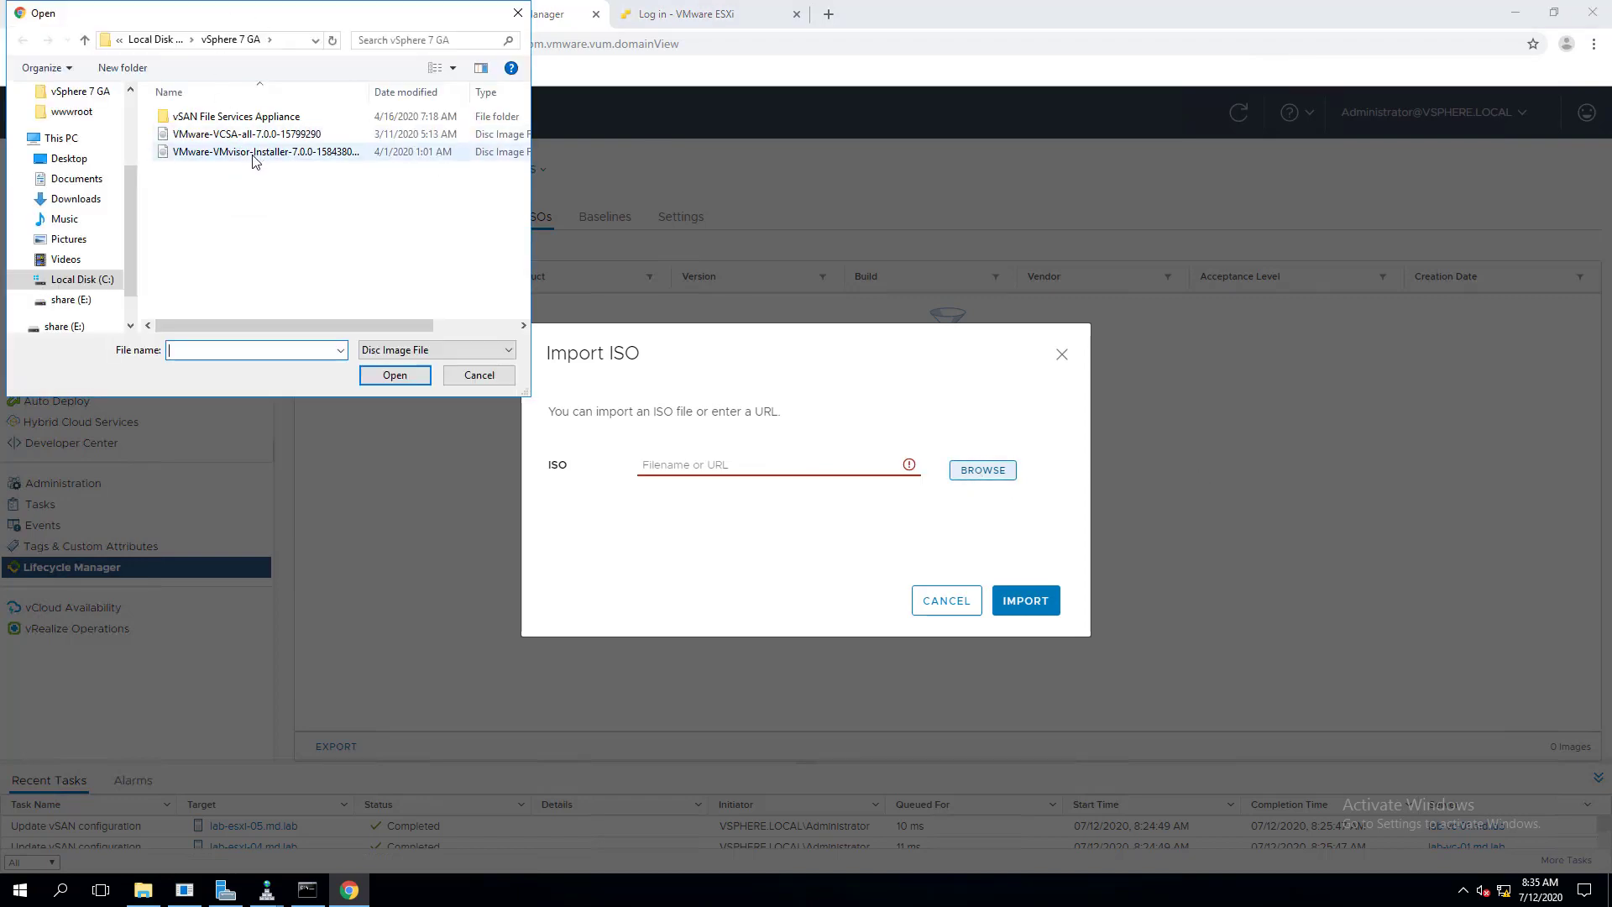
{"action": "left_click", "coordinate": [216, 152]}
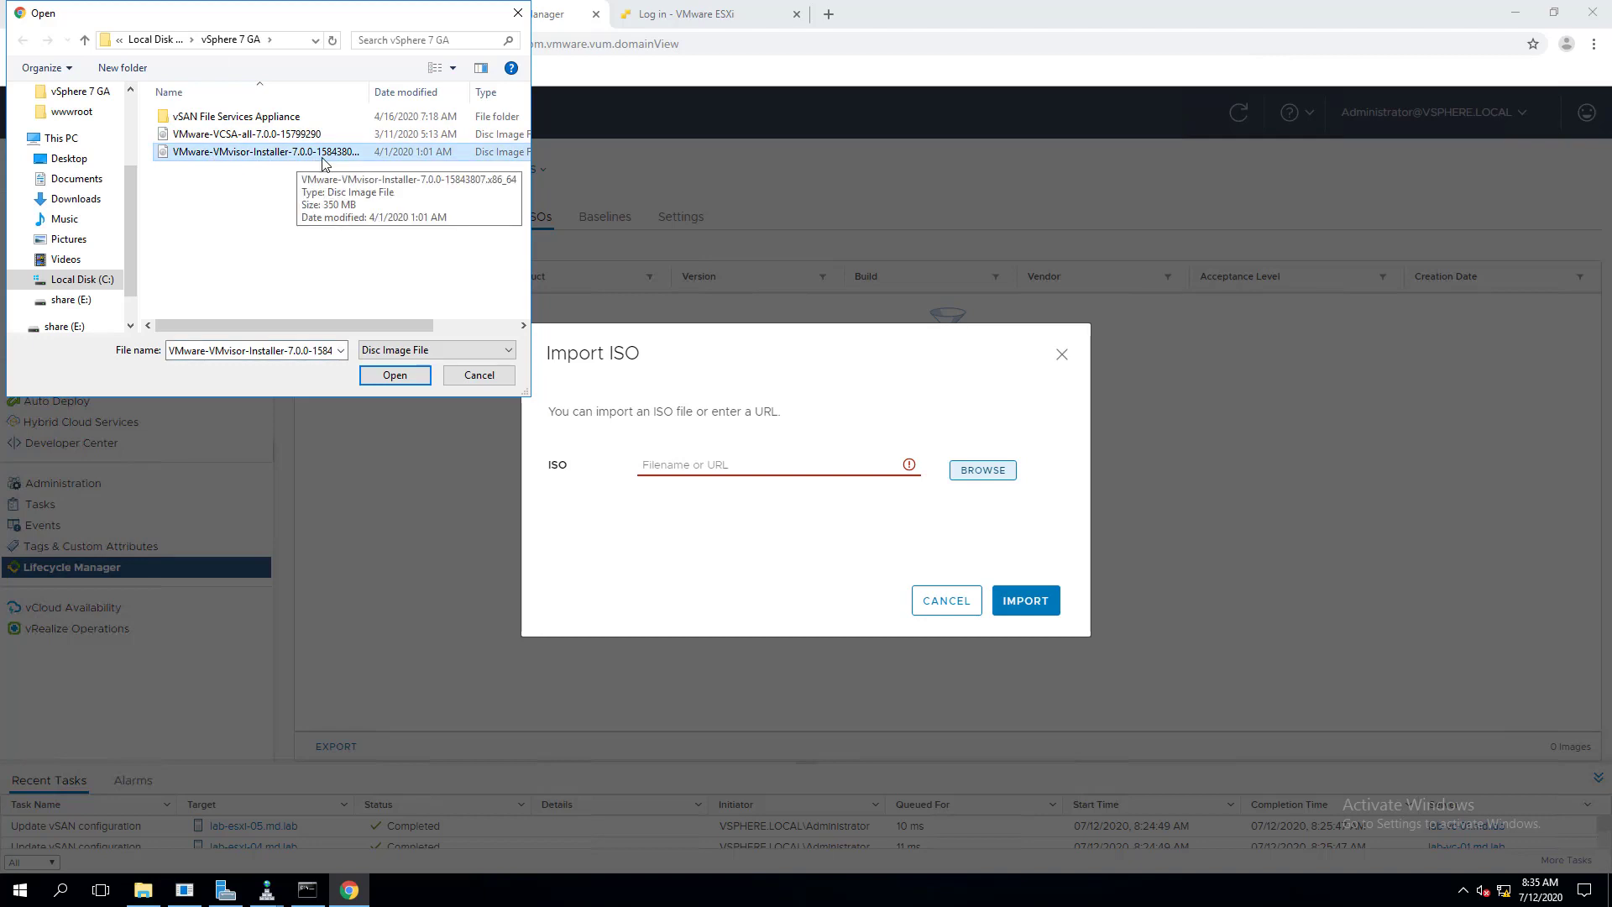
{"action": "left_click", "coordinate": [395, 376]}
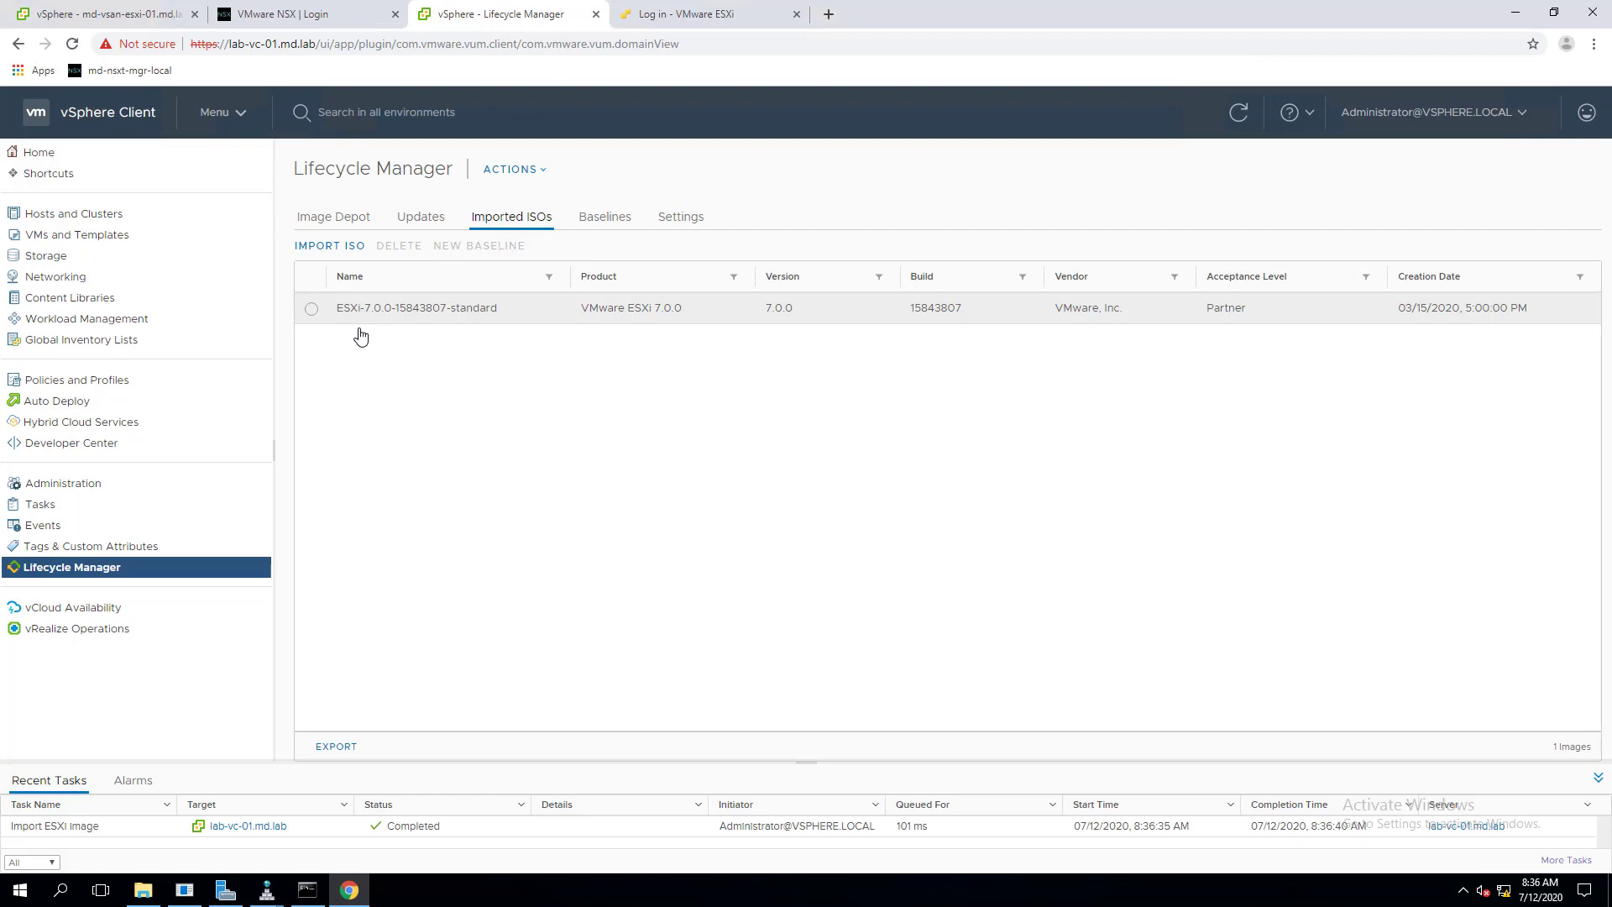
- Start a new upgrade baseline from the imported ESXi-7.0.0-15843807-standard image and name it ESXi 7.0 Upgrade
{"action": "left_click", "coordinate": [502, 312]}
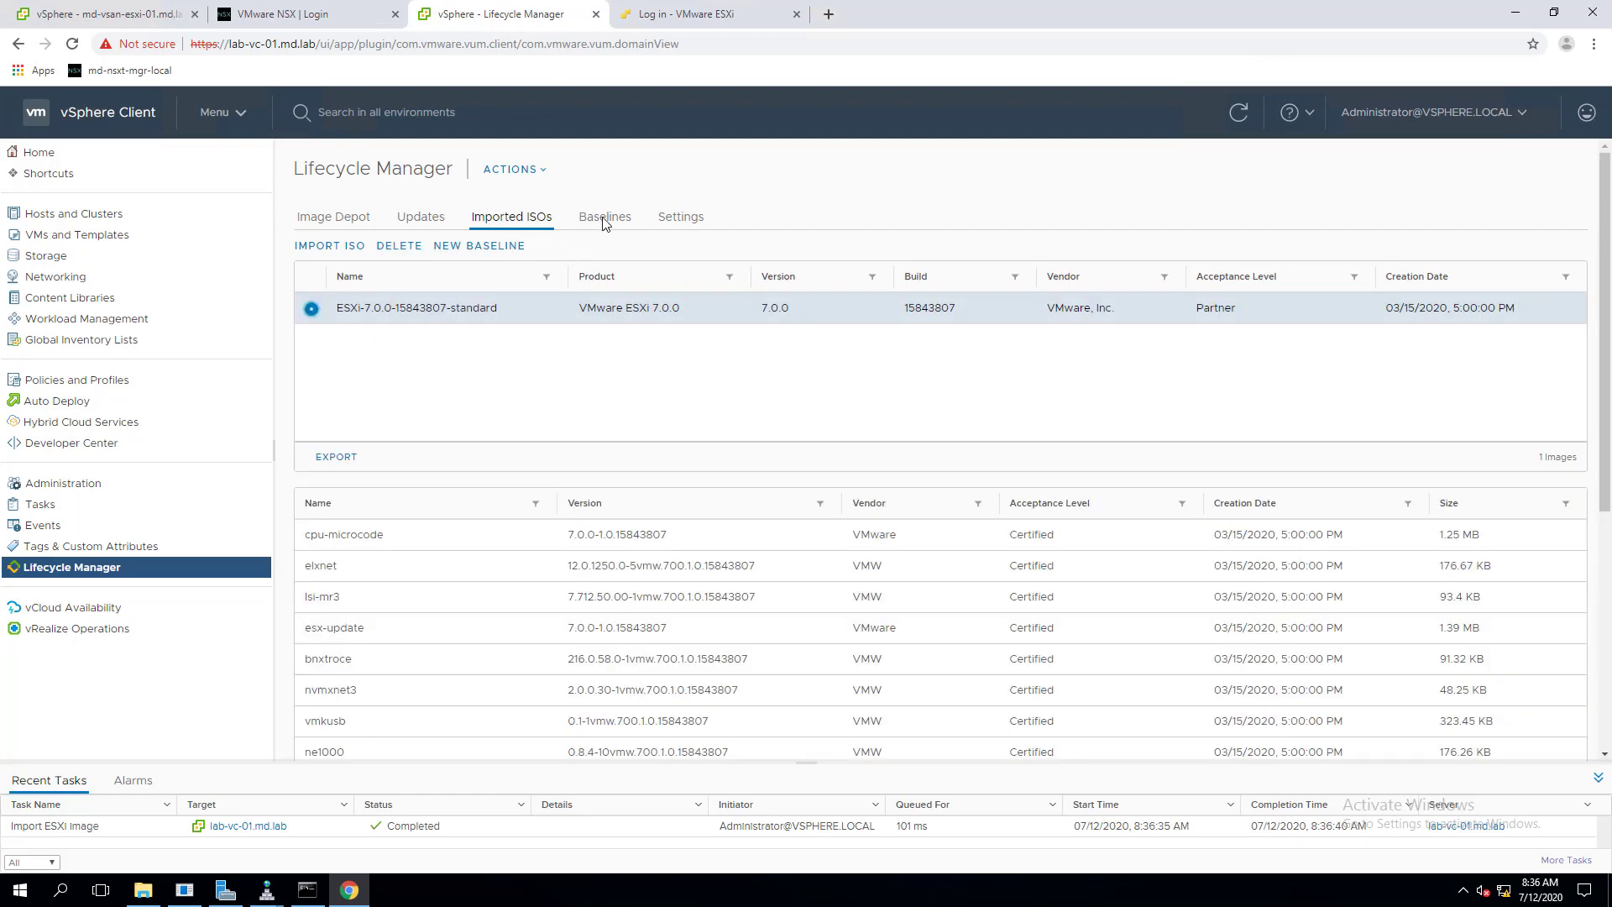
{"action": "left_click", "coordinate": [604, 224]}
{"action": "left_click", "coordinate": [509, 246]}
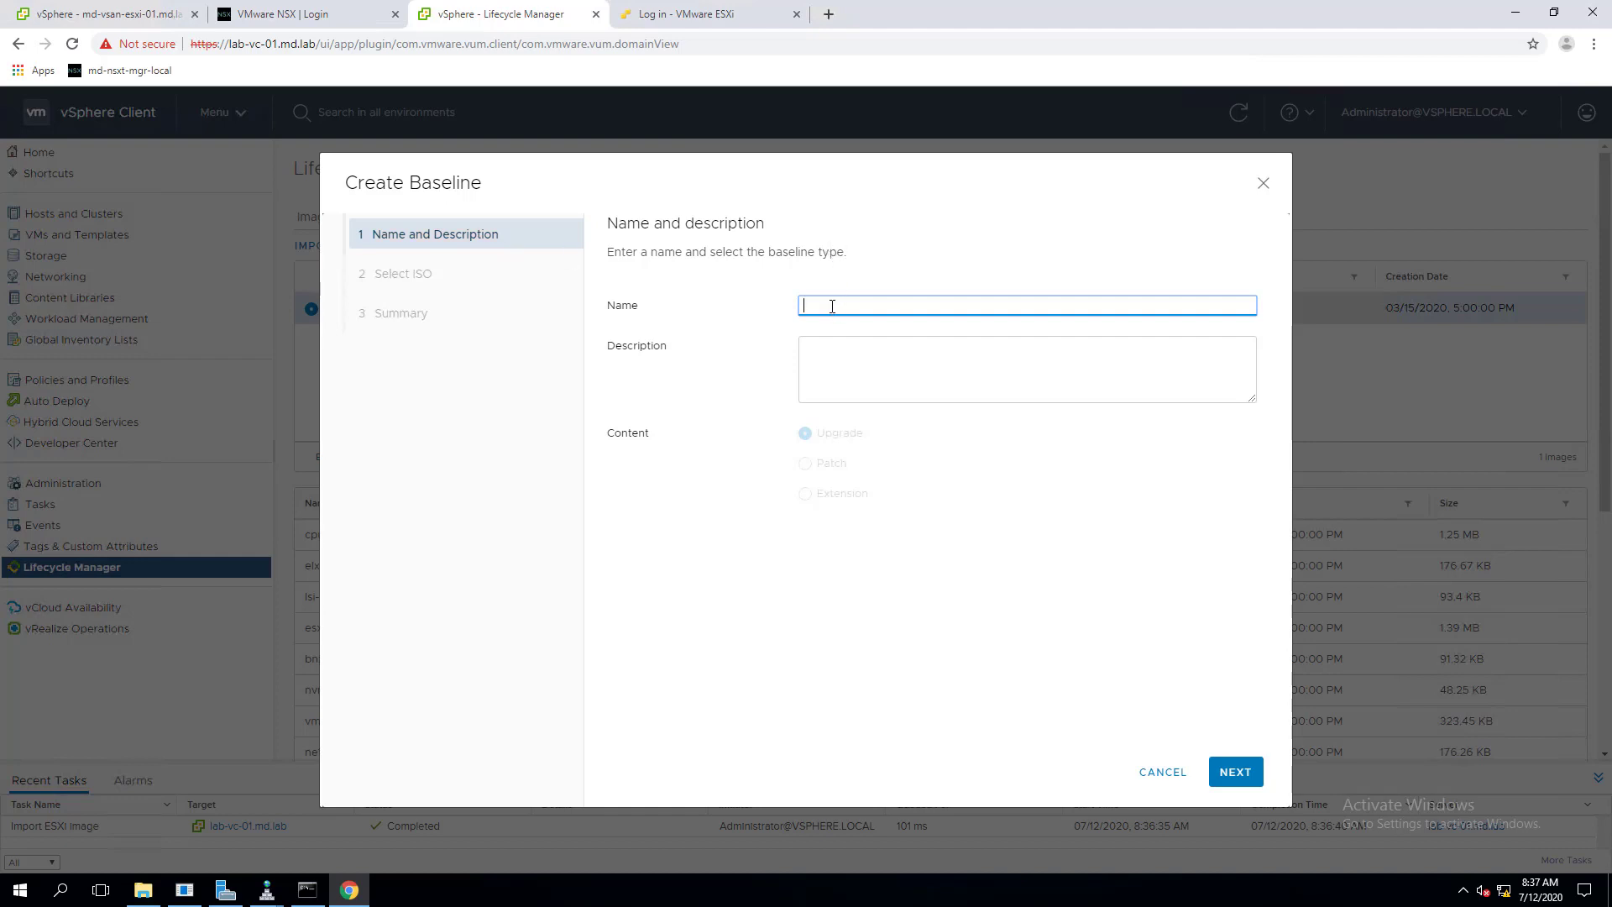
{"action": "type", "text": "v"}
{"action": "key", "text": "BackSpace"}
{"action": "type", "text": "ESxi 6.7"}
{"action": "key", "text": "BackSpace"}
{"action": "key", "text": "BackSpace"}
{"action": "key", "text": "BackSpace"}
{"action": "type", "text": "Xi 7.0 Upgrade"}
{"action": "left_click", "coordinate": [1230, 774]}
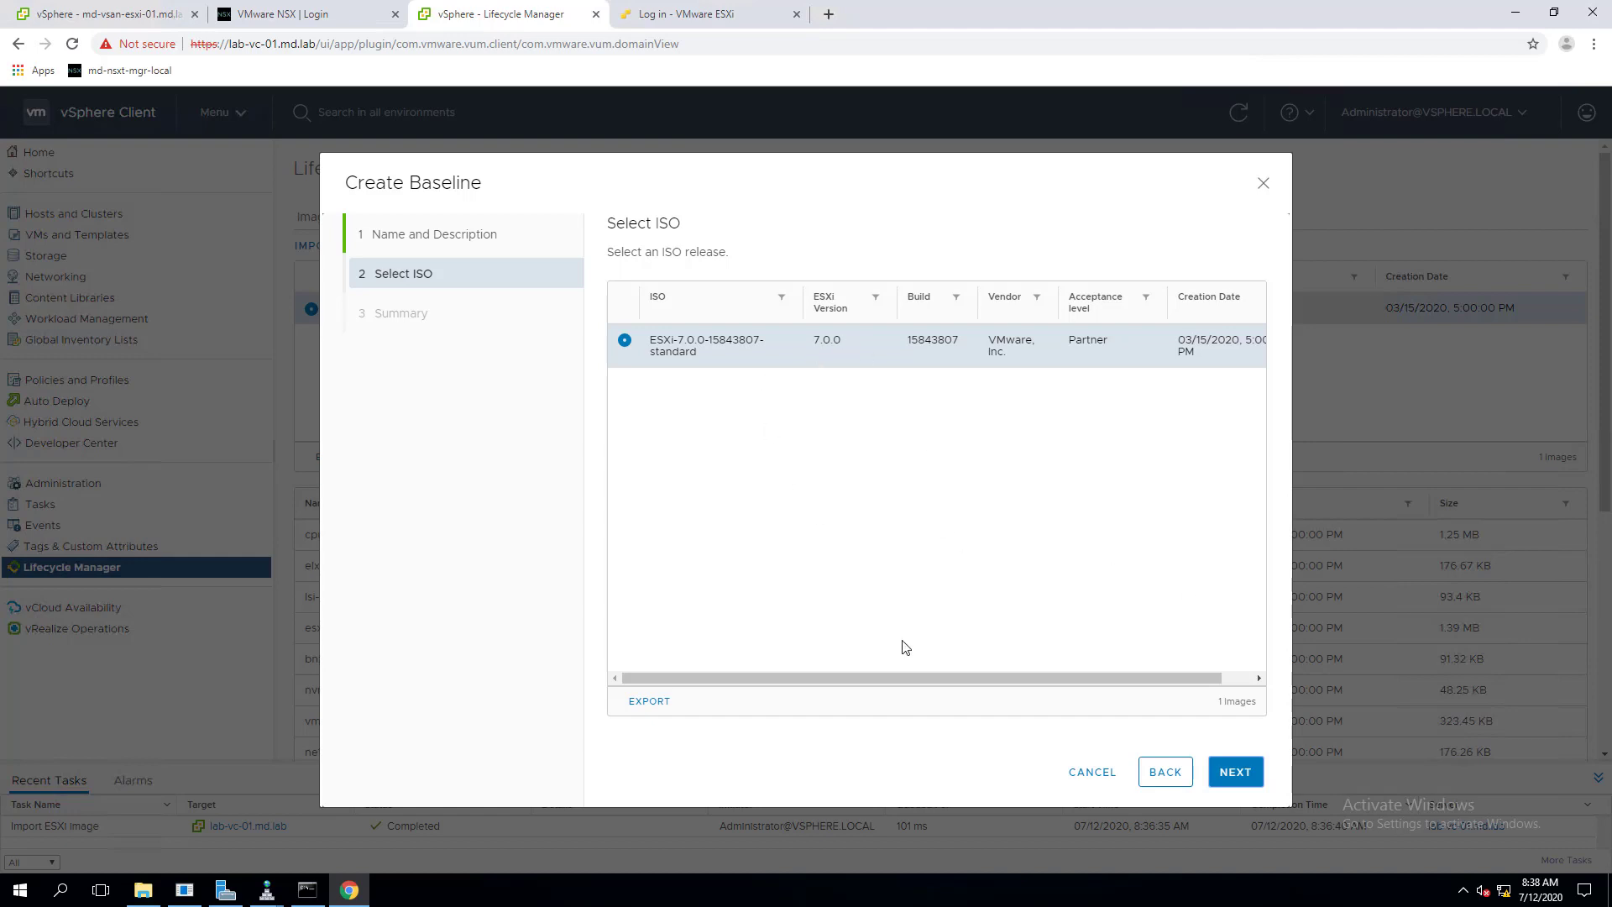
- Finish creating the baseline with the ESXi-7.0.0-15843807-standard ISO and open the baselines list
{"action": "left_click_drag", "start_coordinate": [920, 677], "coordinate": [835, 605]}
{"action": "left_click", "coordinate": [1232, 774]}
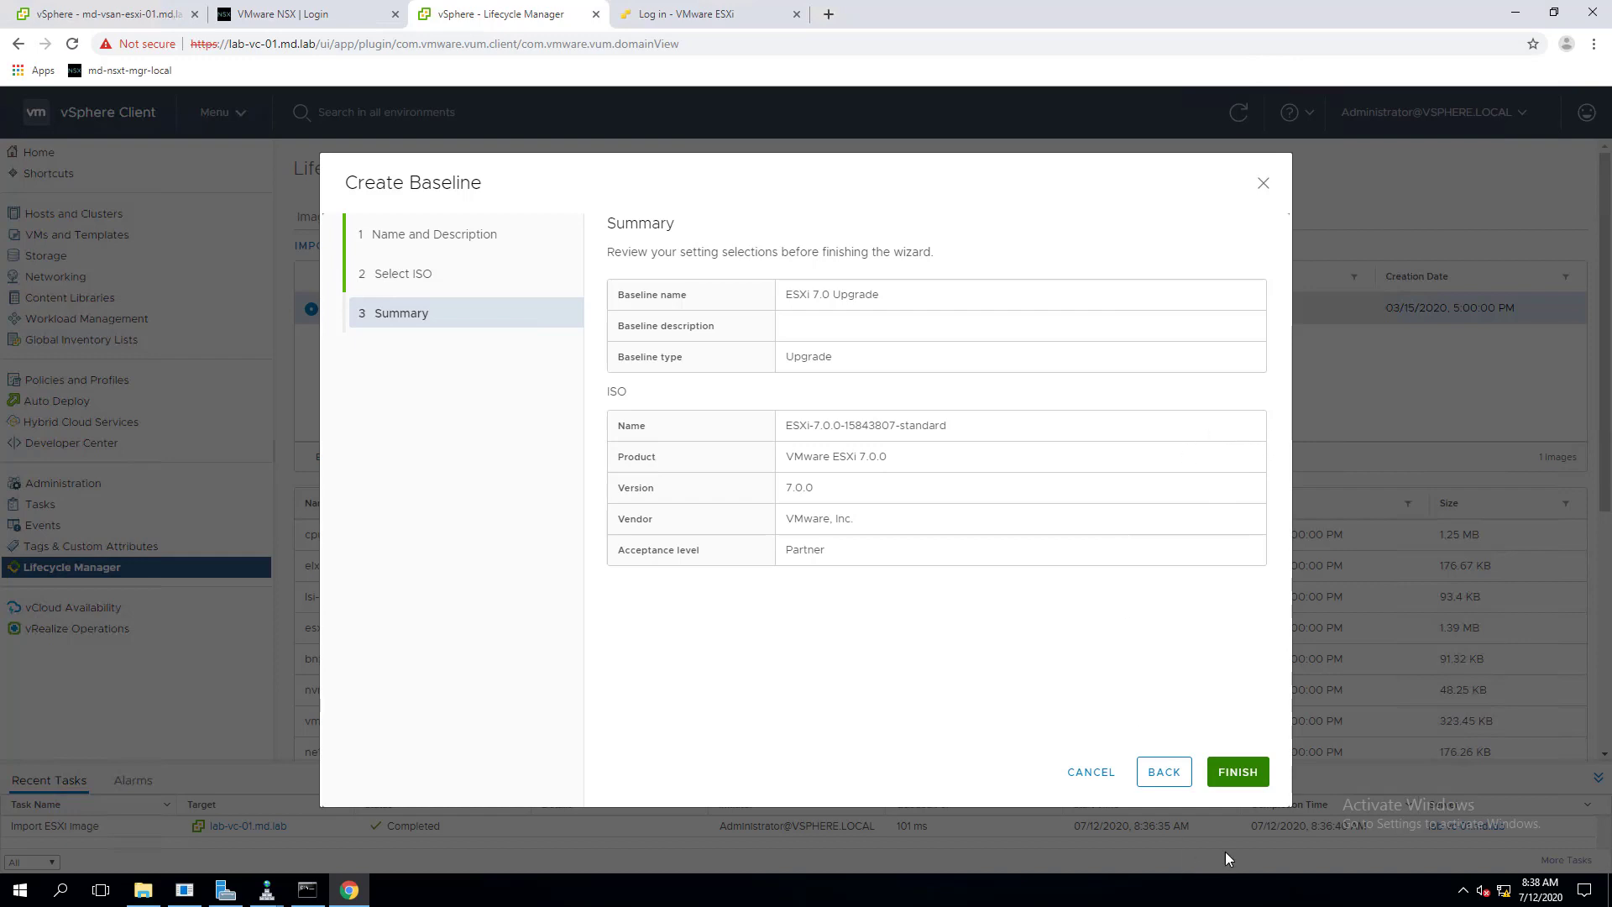
{"action": "left_click", "coordinate": [1234, 782]}
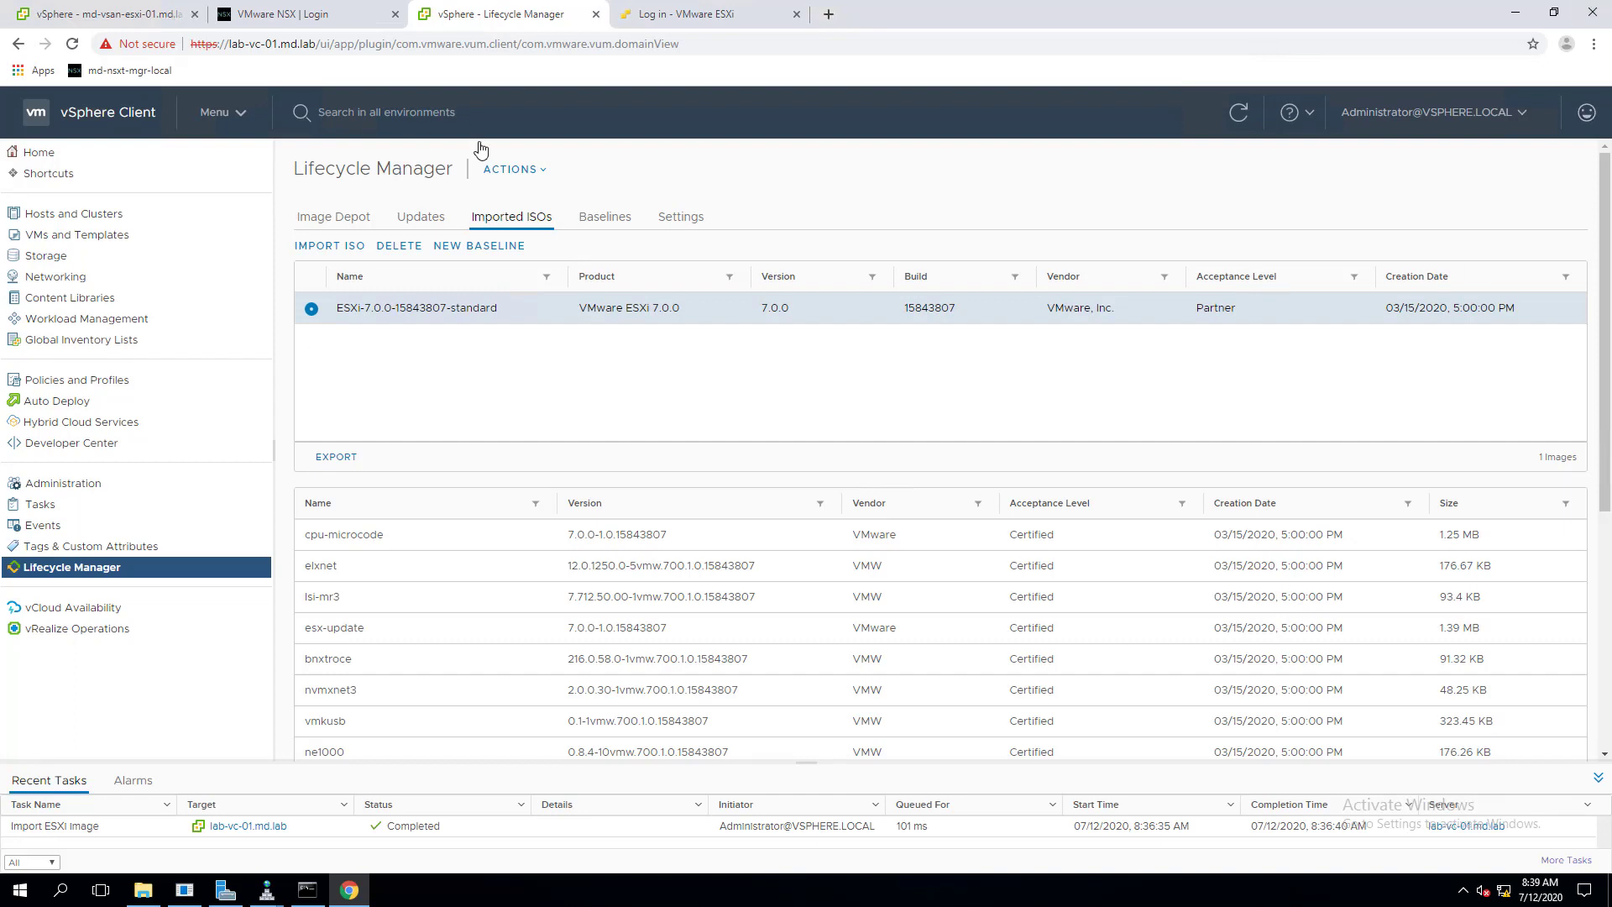
{"action": "left_click", "coordinate": [596, 223]}
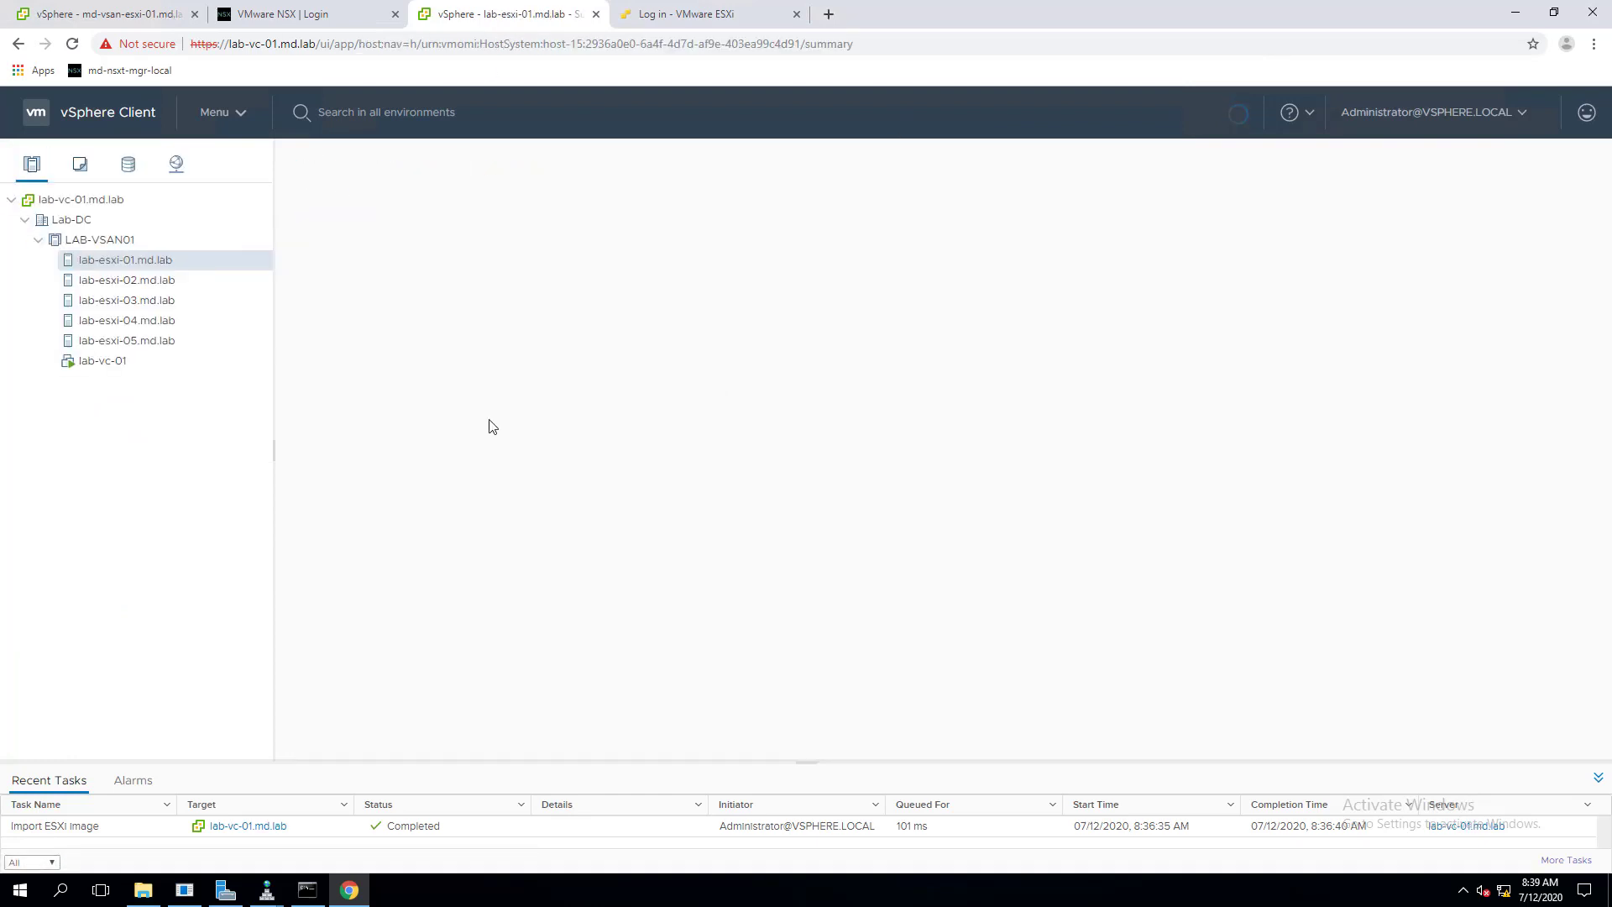
- Open the update baselines of cluster LAB-VSAN01 and examine the options for attaching a baseline
{"action": "left_click", "coordinate": [118, 244]}
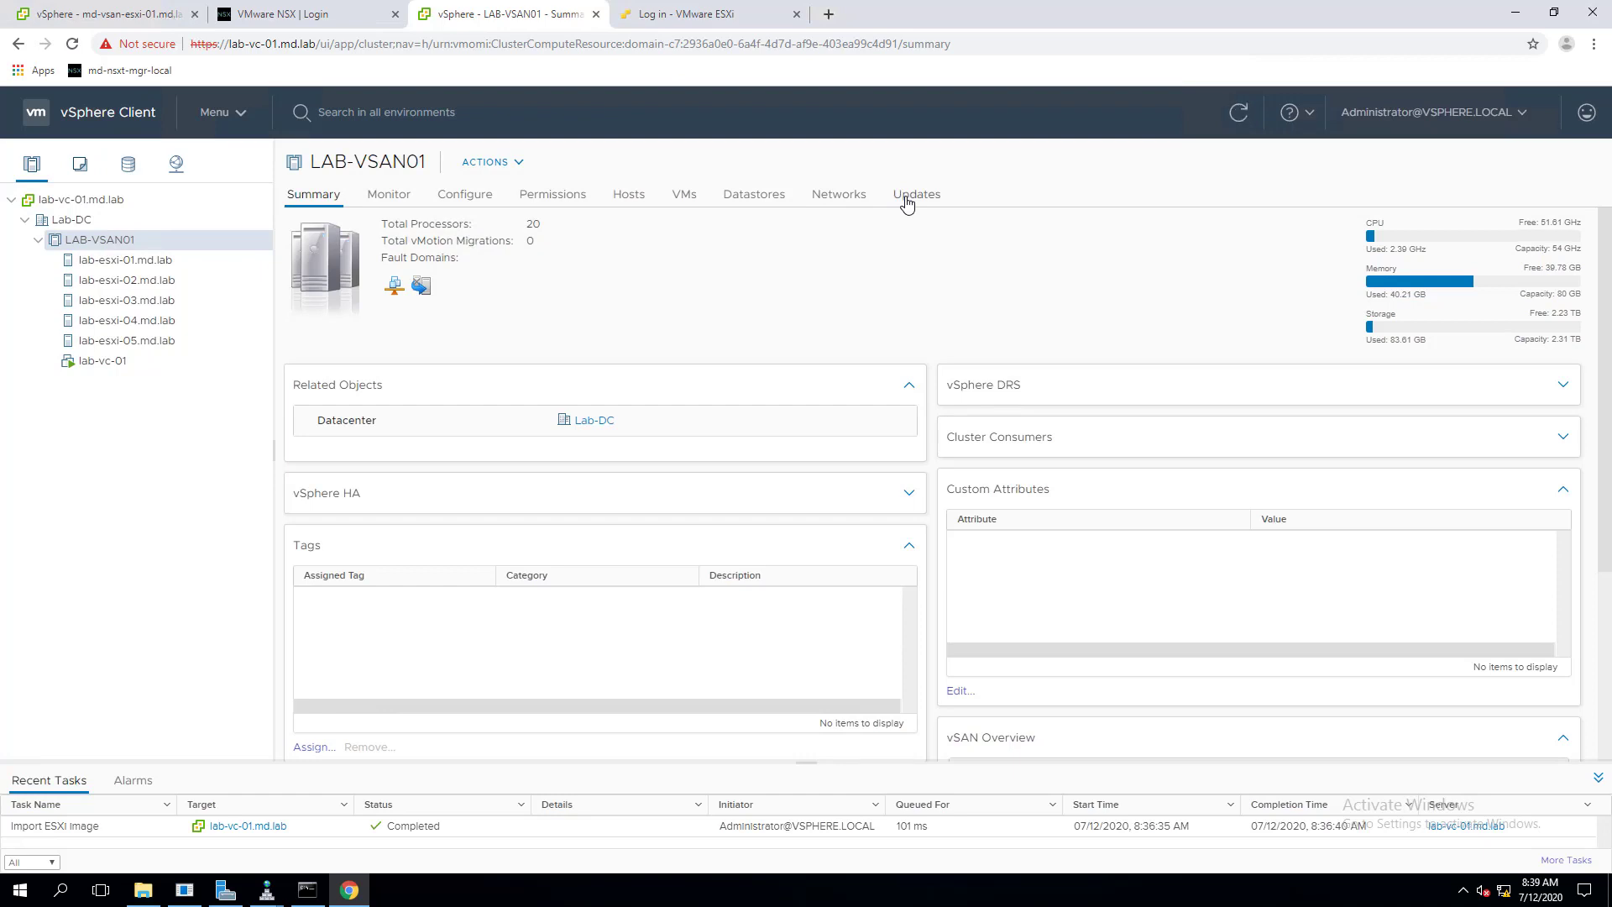
{"action": "left_click", "coordinate": [906, 200]}
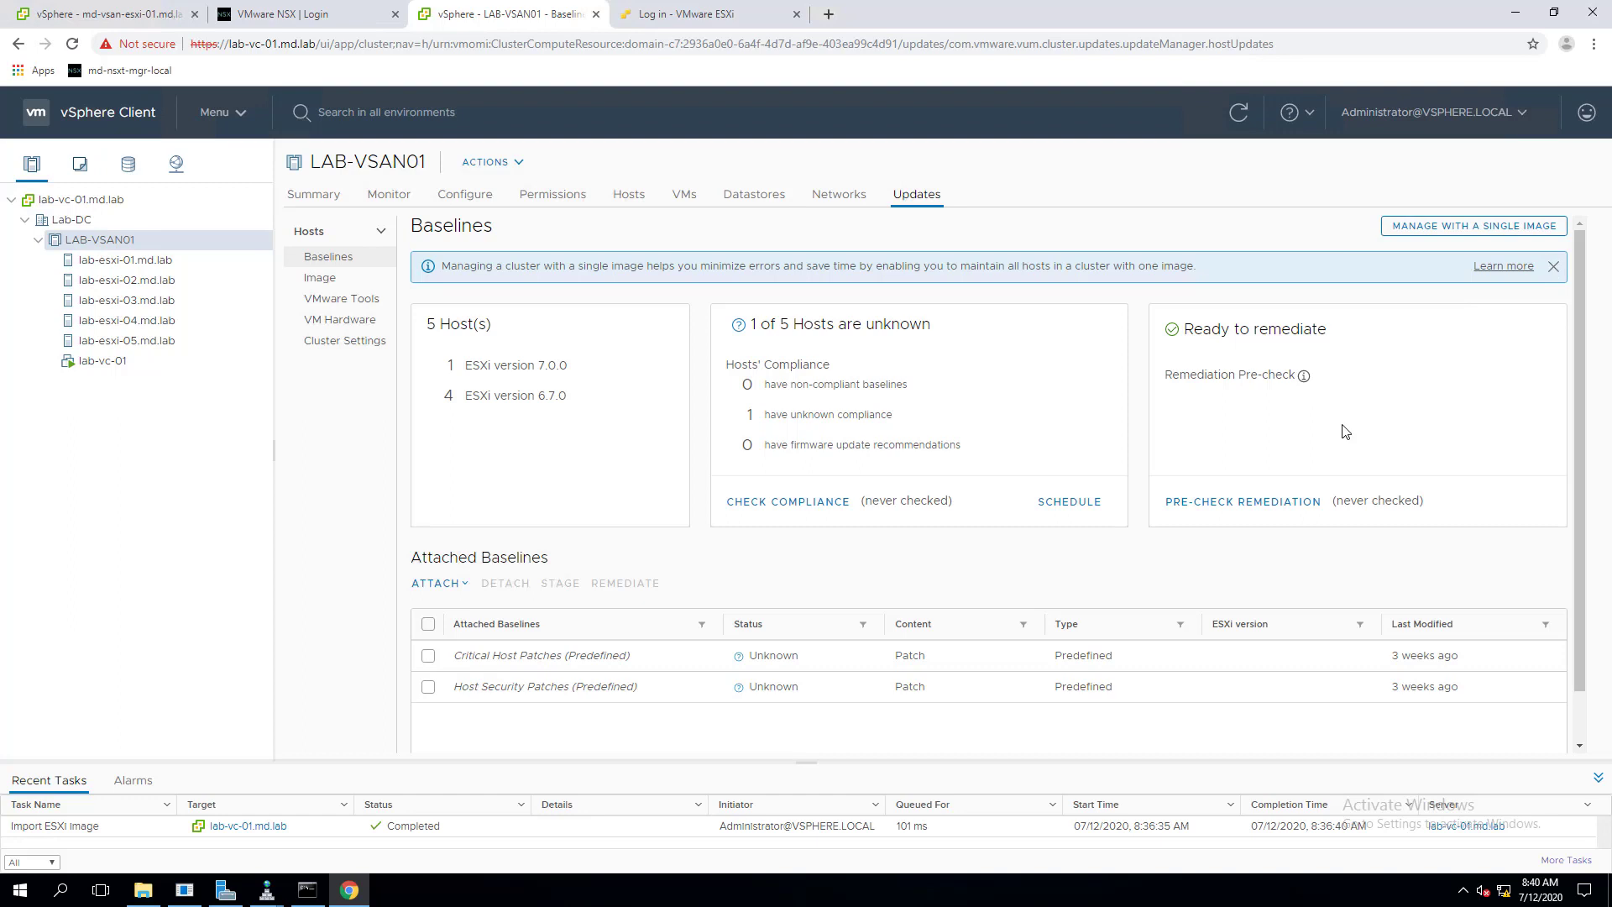
{"action": "scroll", "coordinate": [1343, 432], "scroll_direction": "down", "scroll_amount": 1}
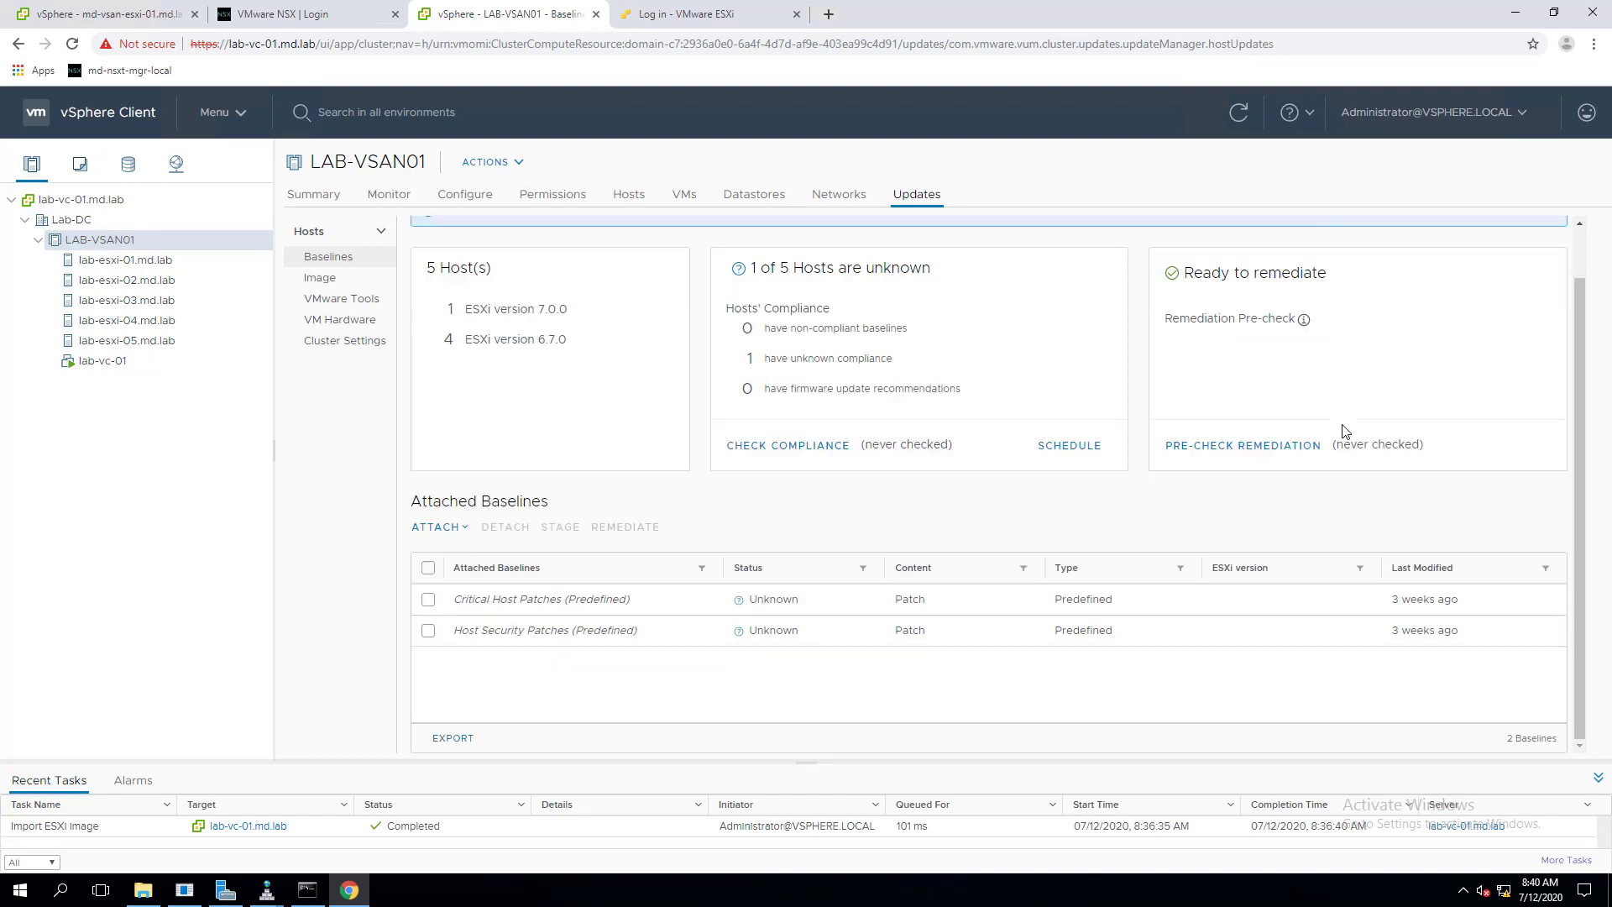
{"action": "left_click", "coordinate": [468, 531]}
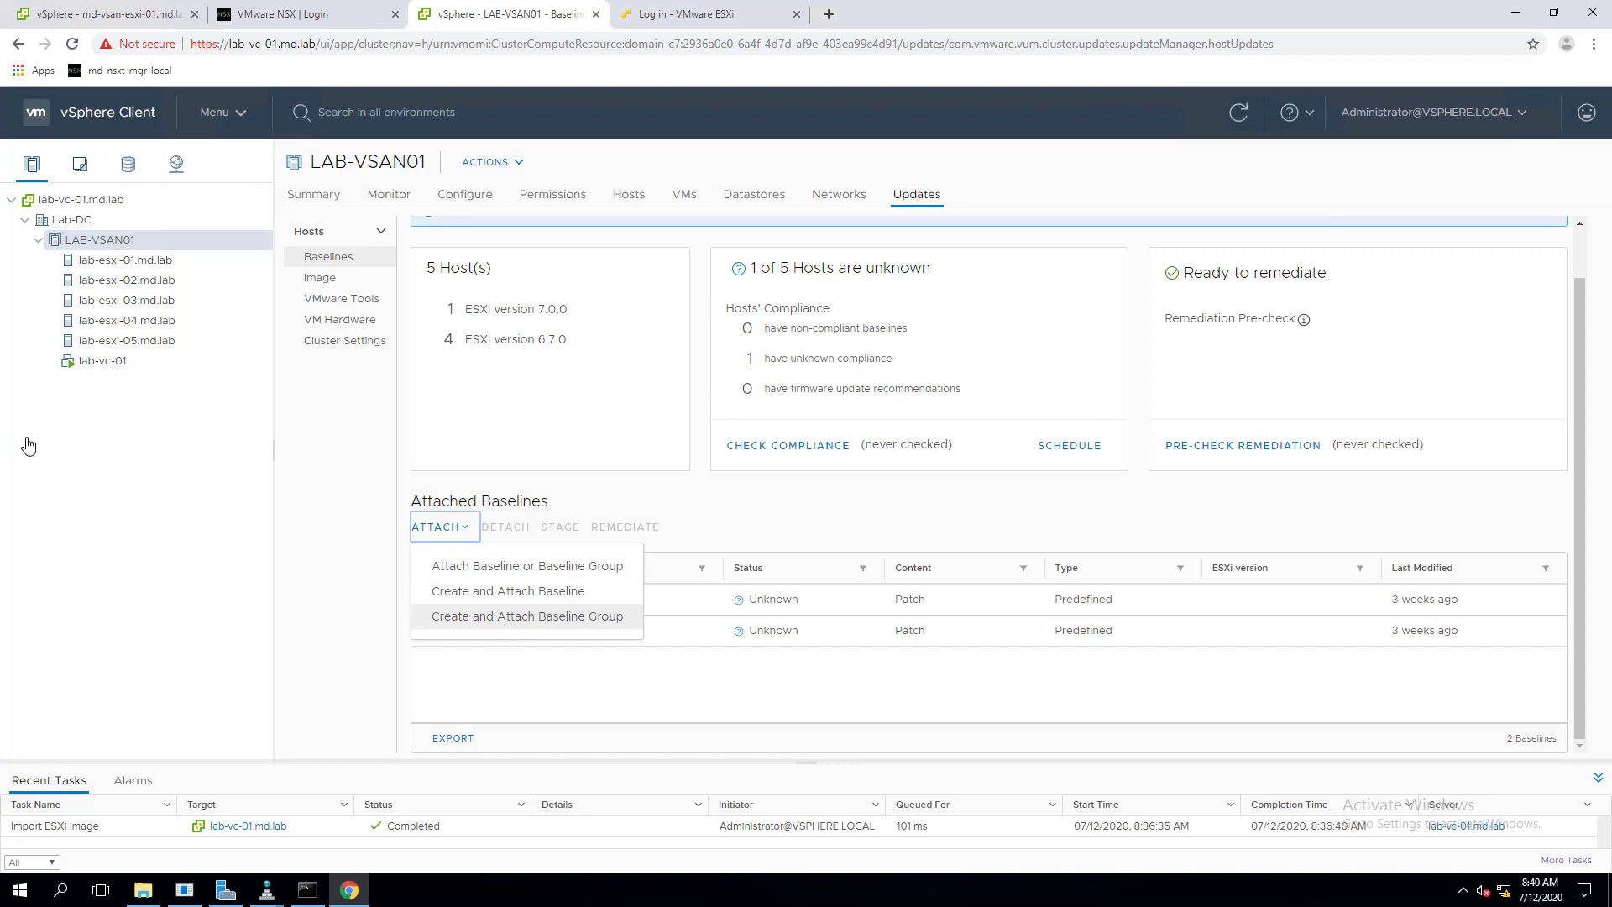
- Examine the attached update baselines of host lab-esxi-01.md.lab
{"action": "left_click", "coordinate": [117, 267]}
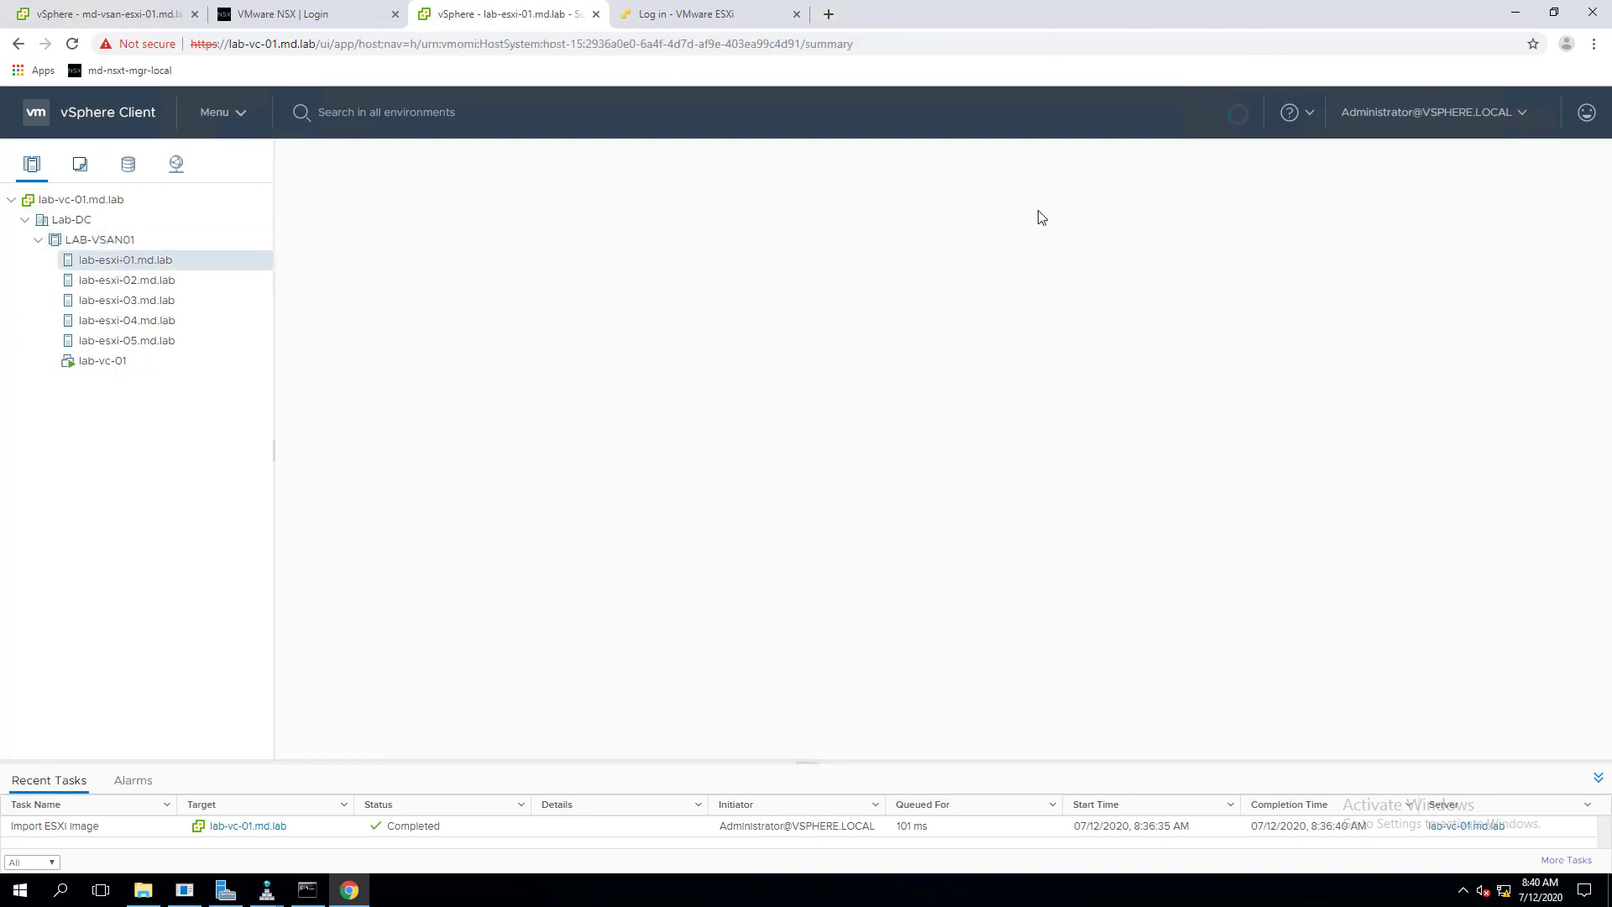
{"action": "left_click", "coordinate": [869, 202]}
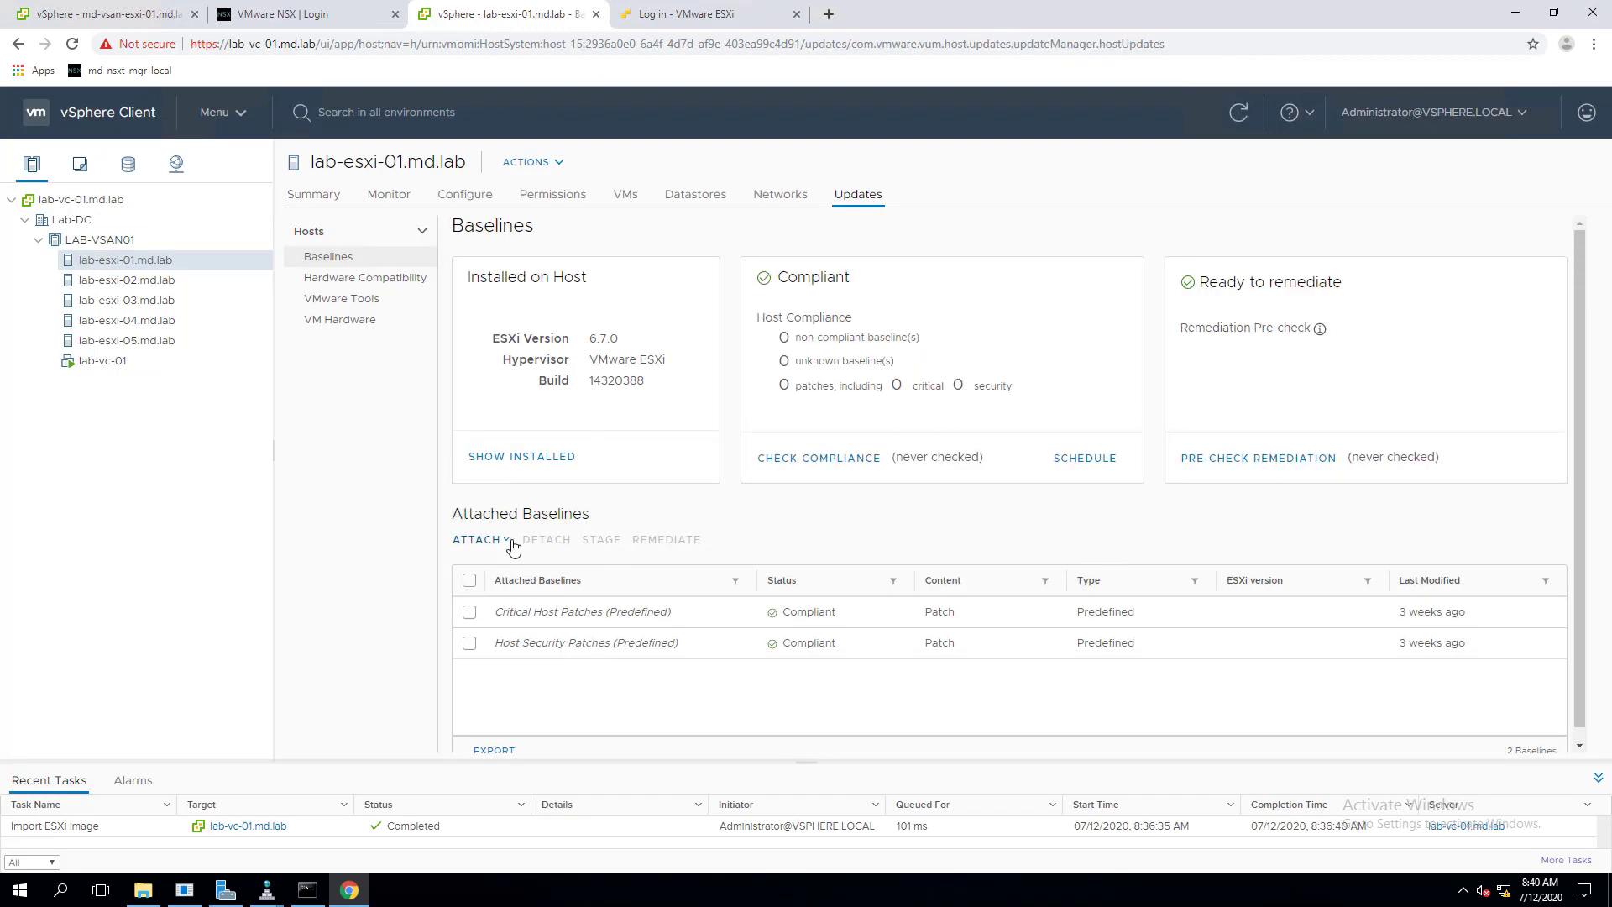
{"action": "left_click", "coordinate": [480, 540]}
{"action": "left_click", "coordinate": [510, 544]}
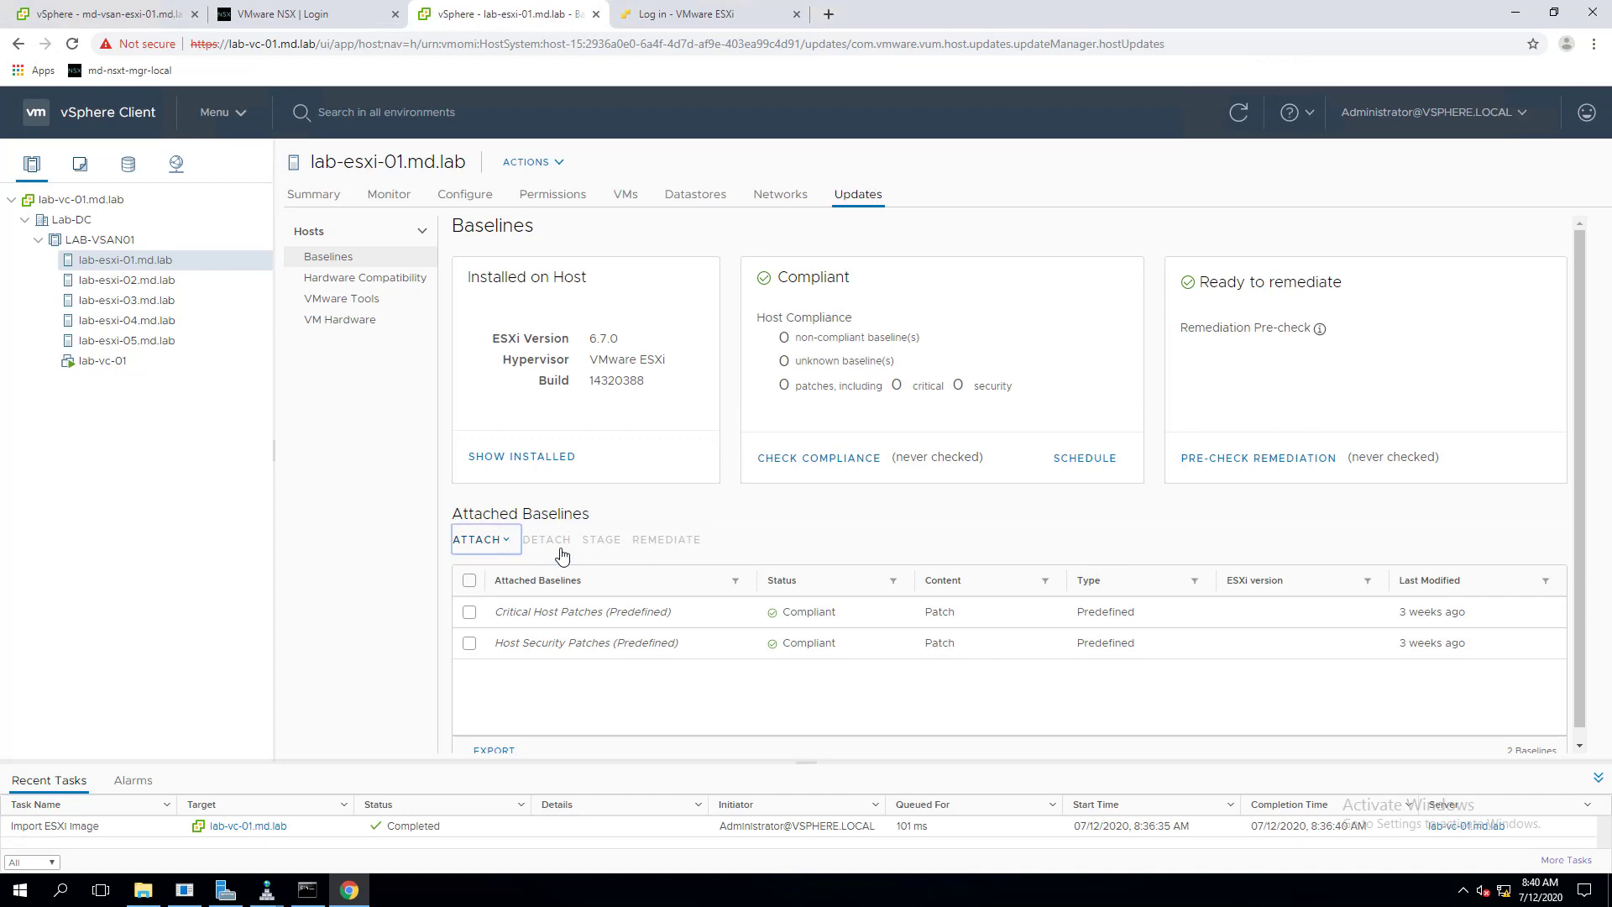
- Attach the ESXi 7.0 Upgrade baseline to the LAB-VSAN01 cluster
{"action": "left_click", "coordinate": [127, 241]}
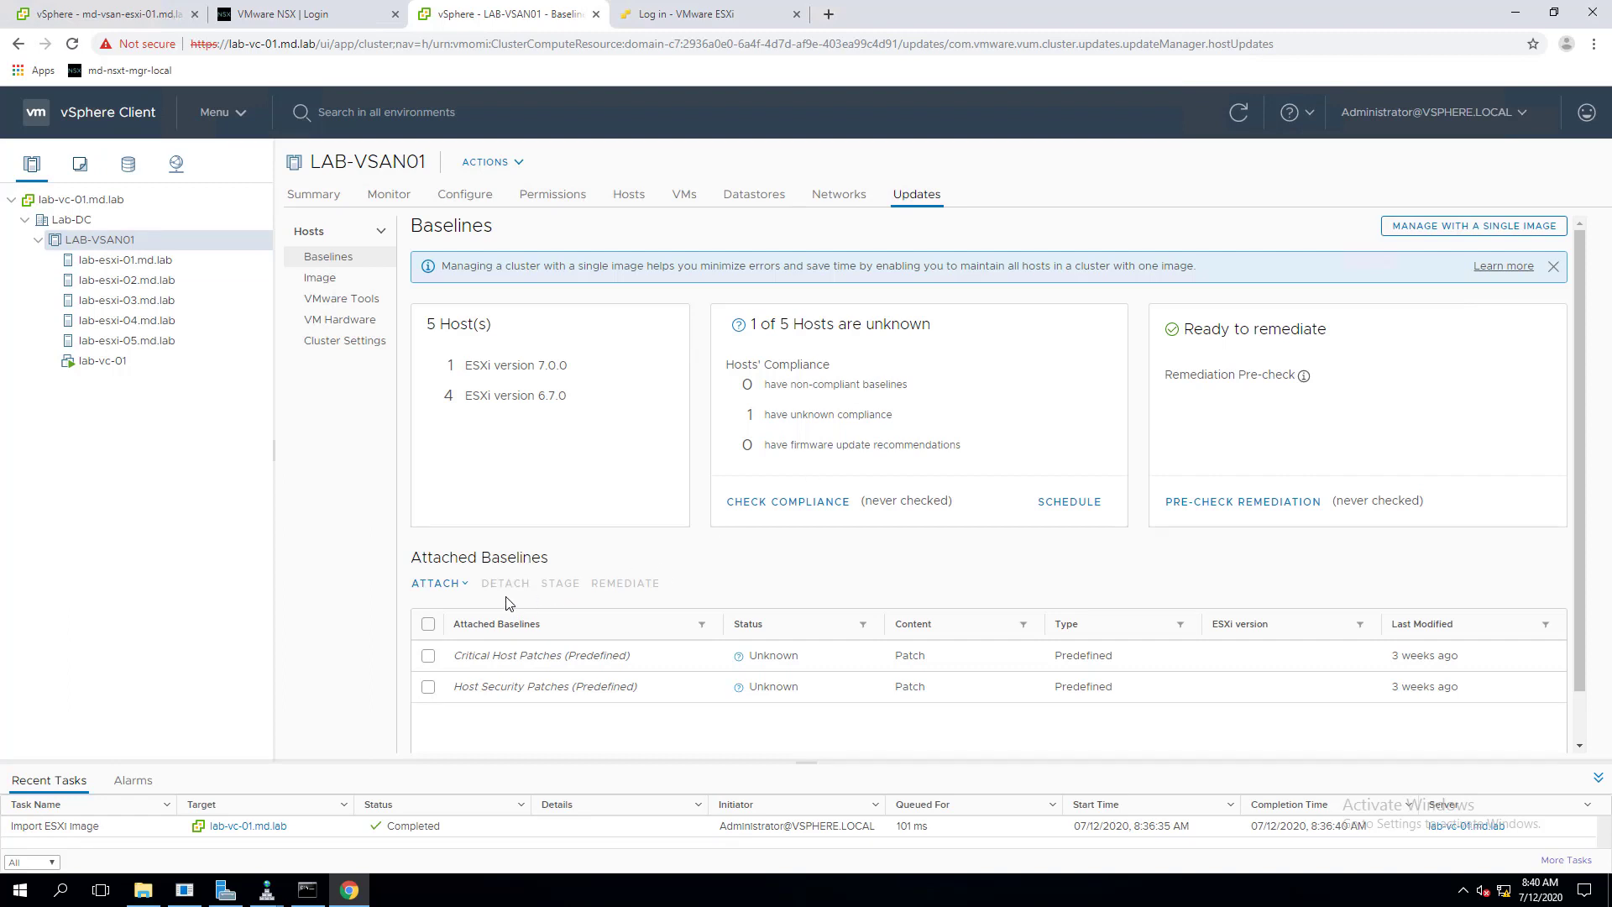
{"action": "left_click", "coordinate": [462, 585]}
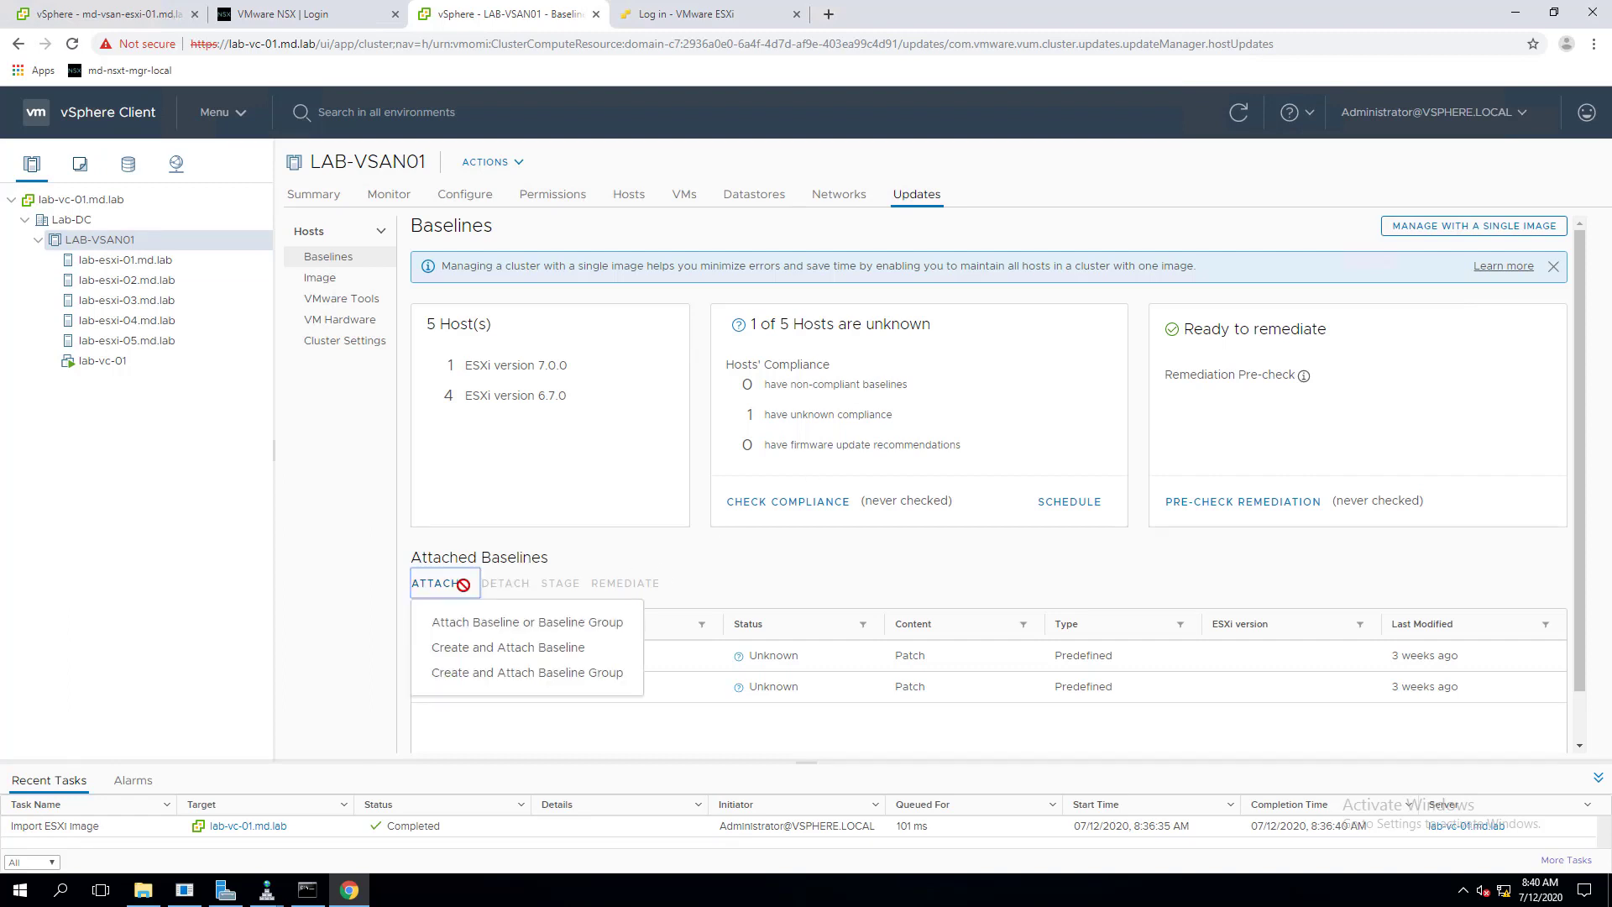
{"action": "left_click", "coordinate": [495, 629]}
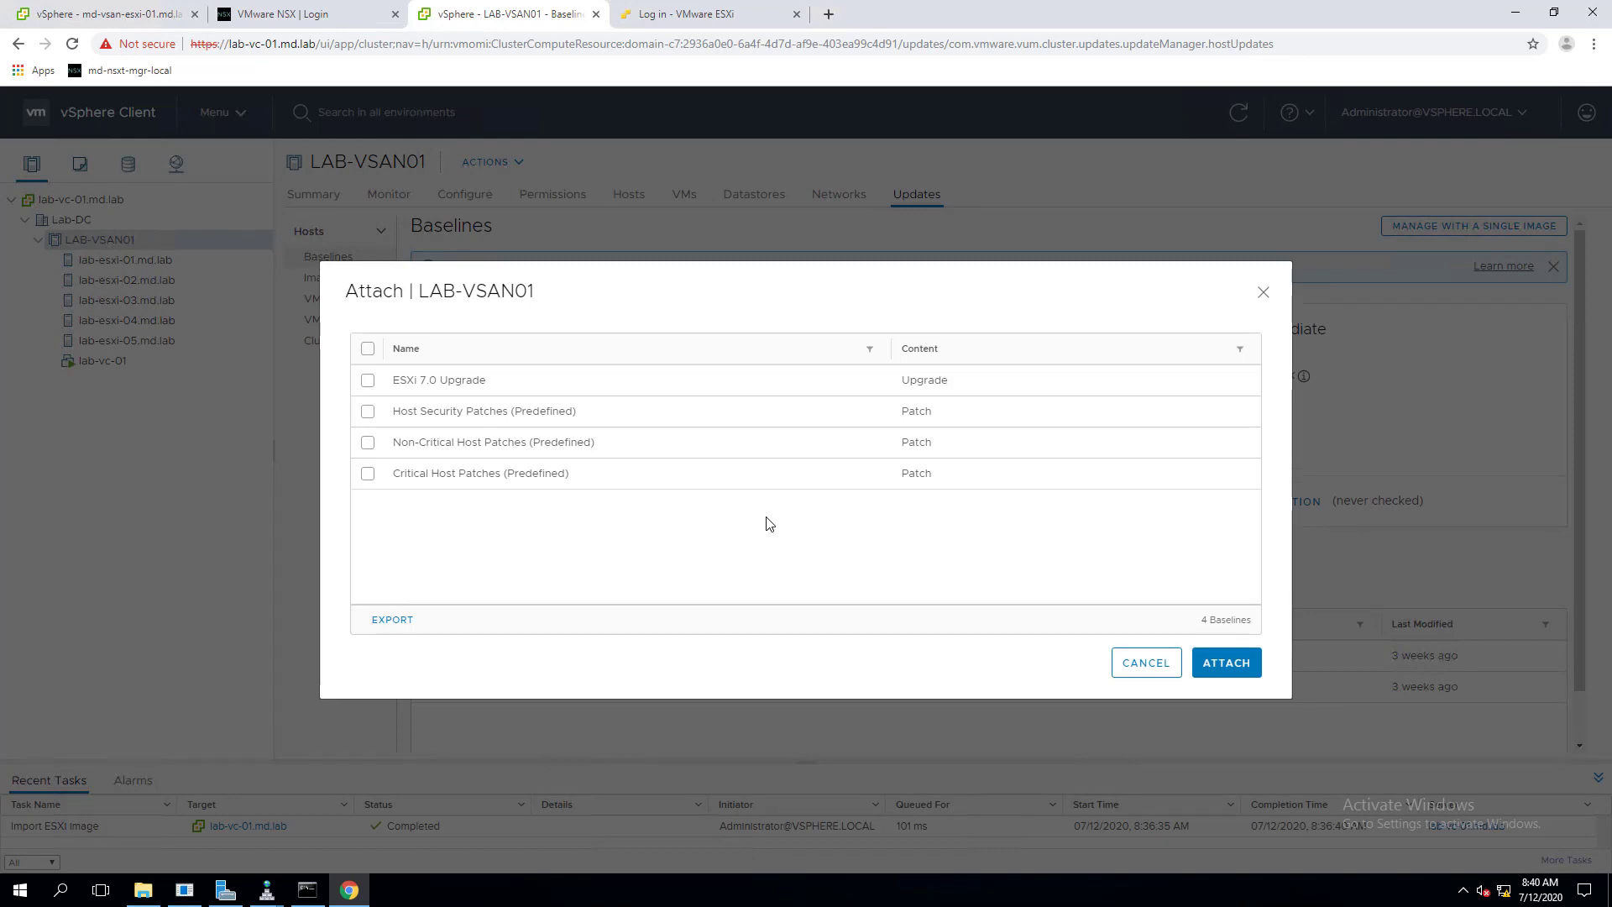
{"action": "left_click", "coordinate": [367, 382]}
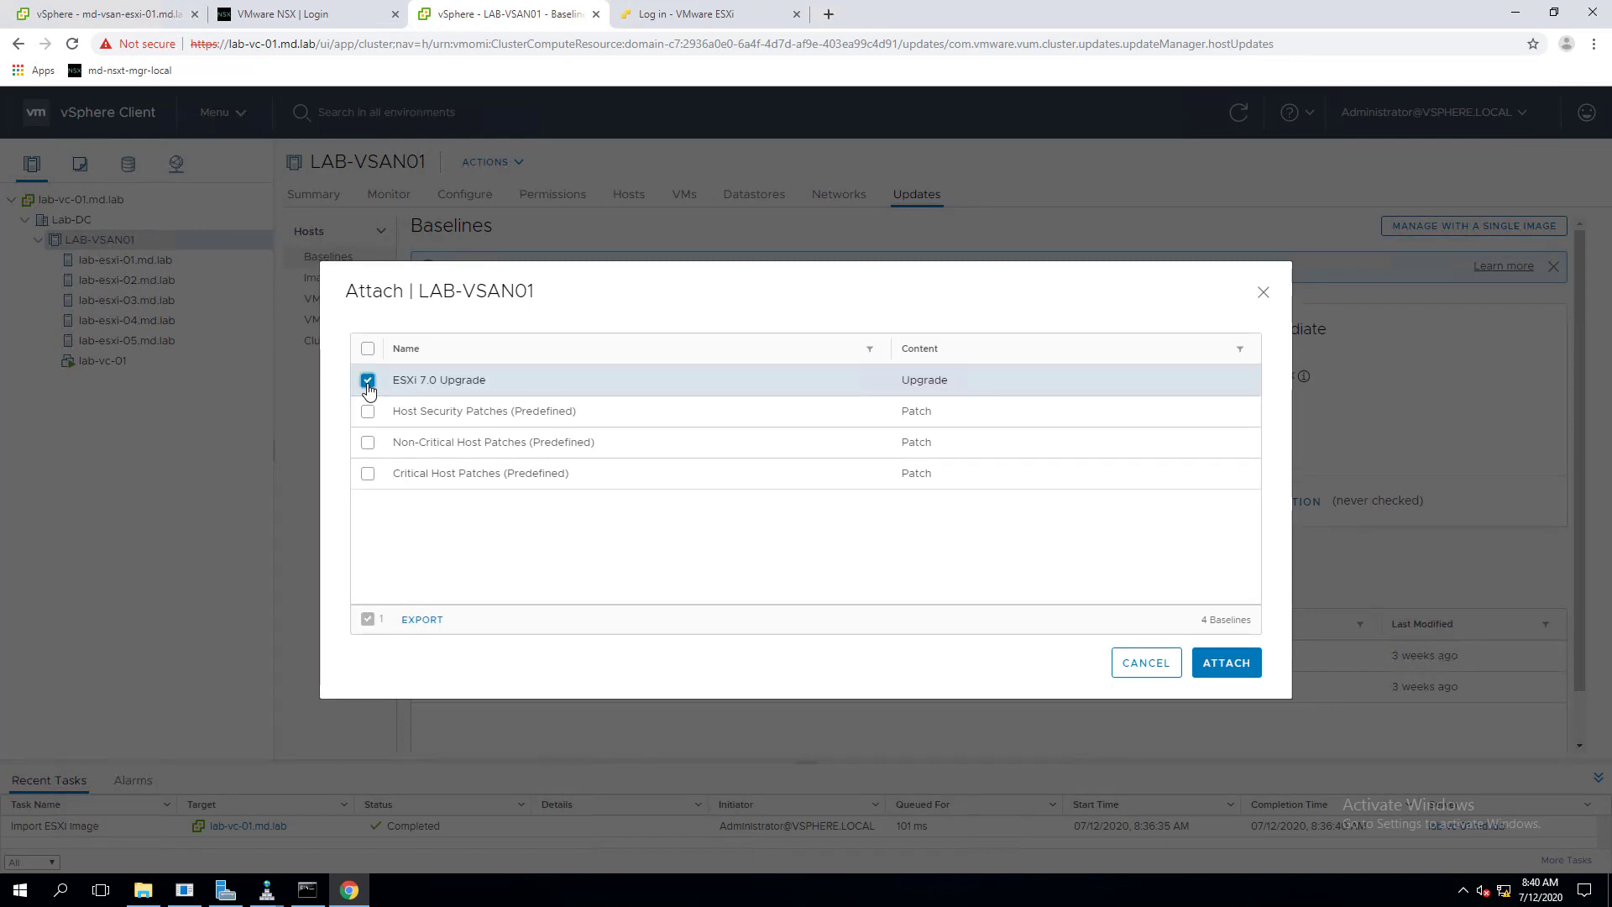
{"action": "left_click", "coordinate": [573, 382]}
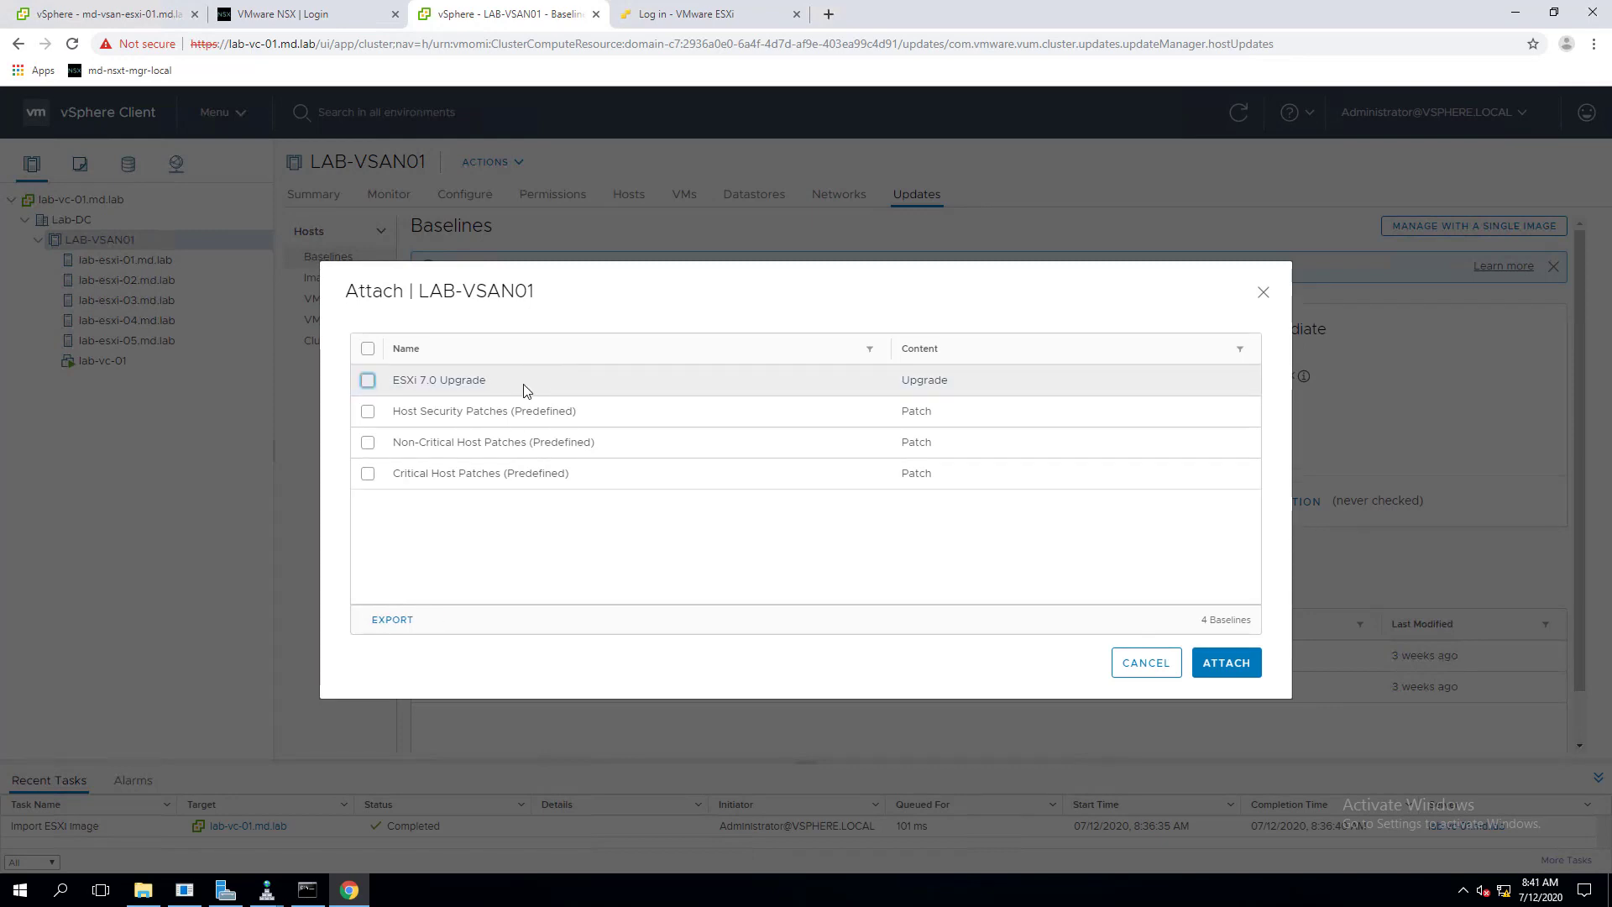
{"action": "left_click", "coordinate": [367, 386]}
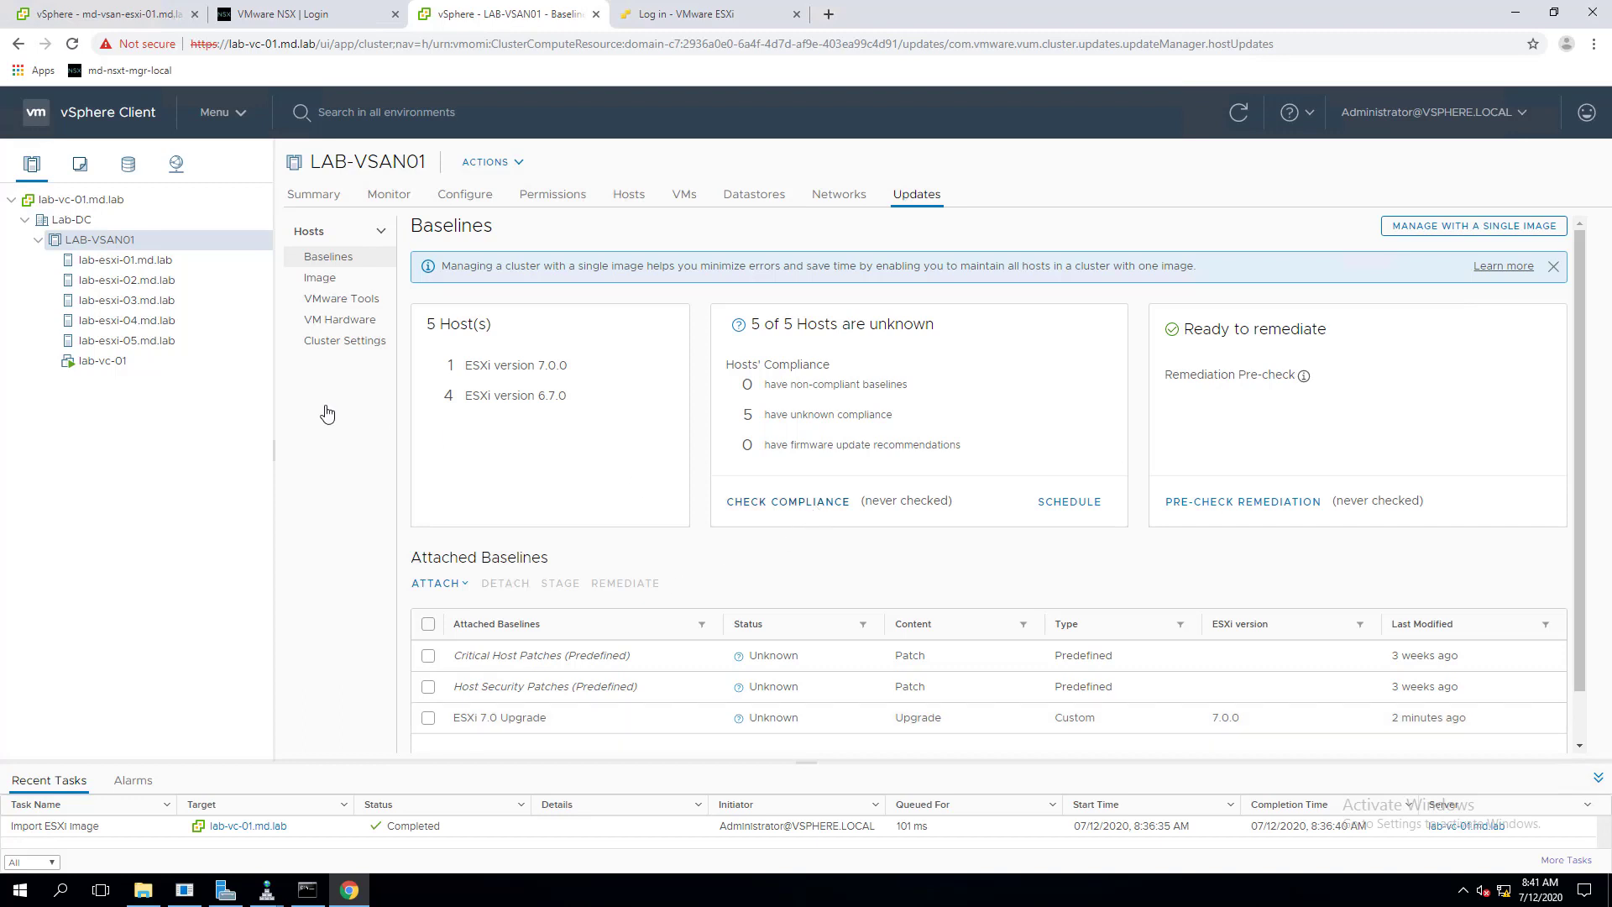
- Run a compliance check on the cluster and enlarge the recent tasks area to follow the scan
{"action": "left_click", "coordinate": [787, 503]}
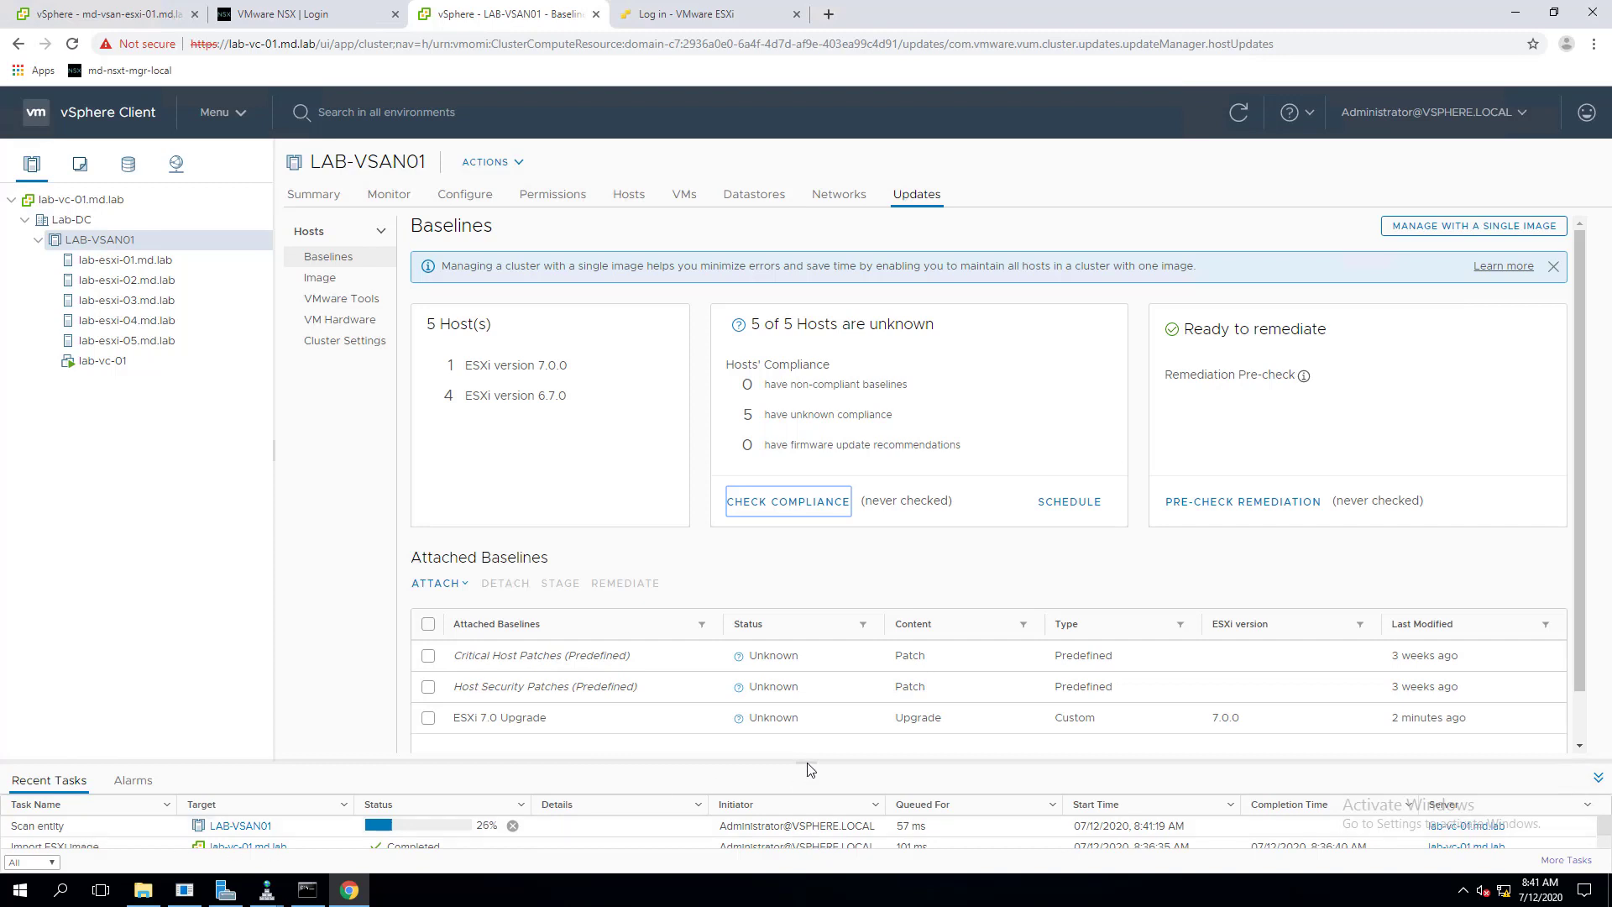
{"action": "left_click_drag", "start_coordinate": [807, 769], "coordinate": [806, 745]}
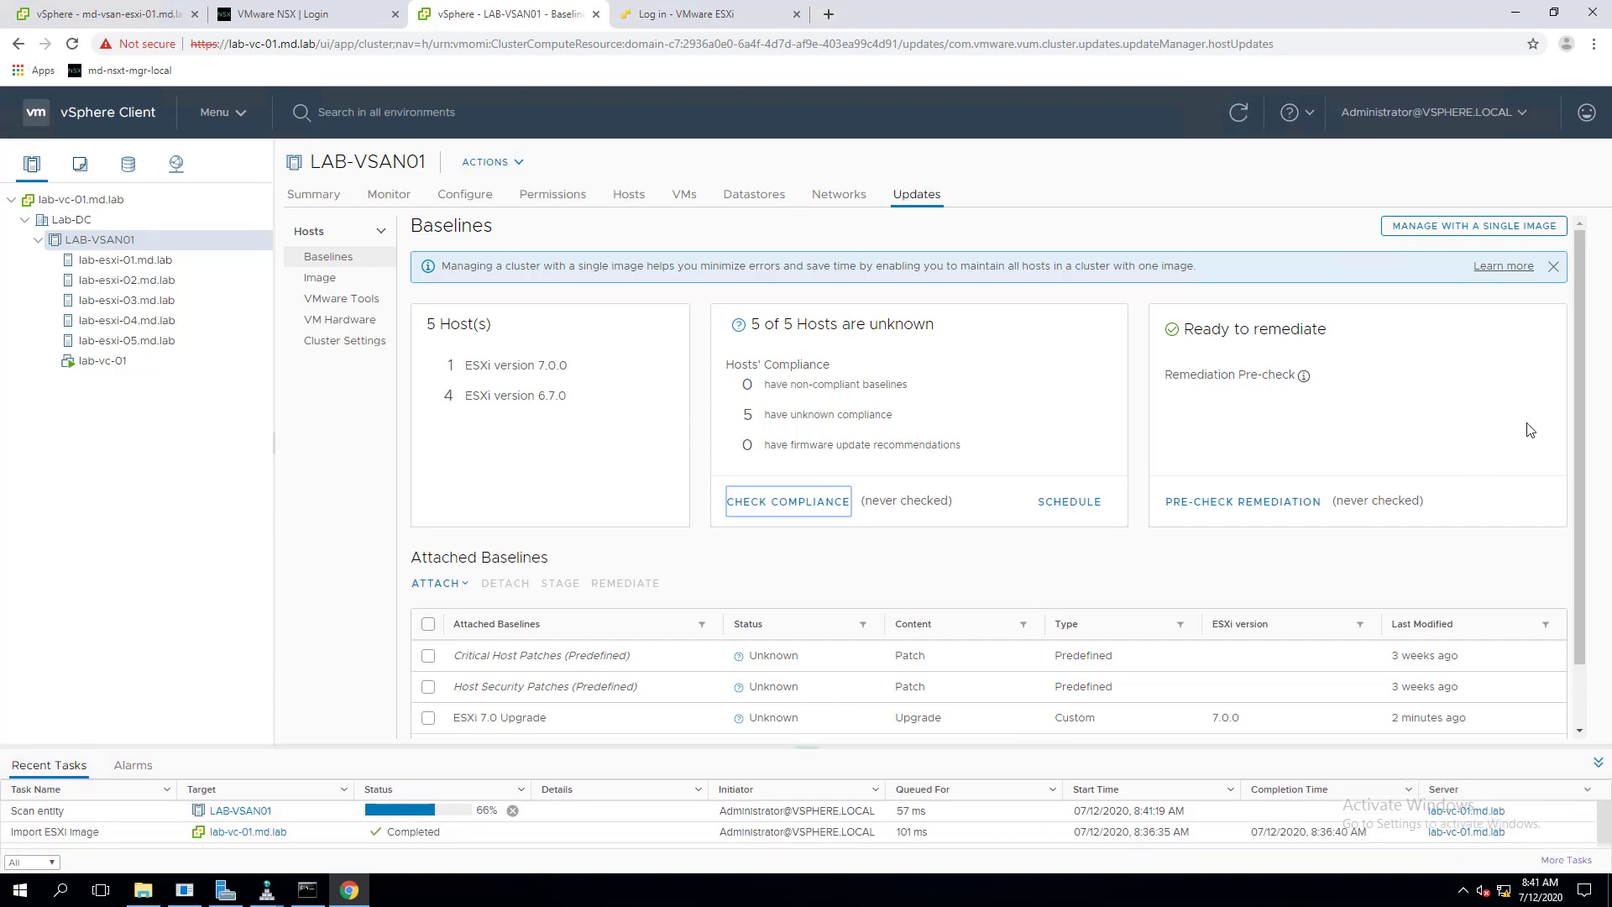
{"action": "scroll", "coordinate": [1529, 430], "scroll_direction": "down", "scroll_amount": 1}
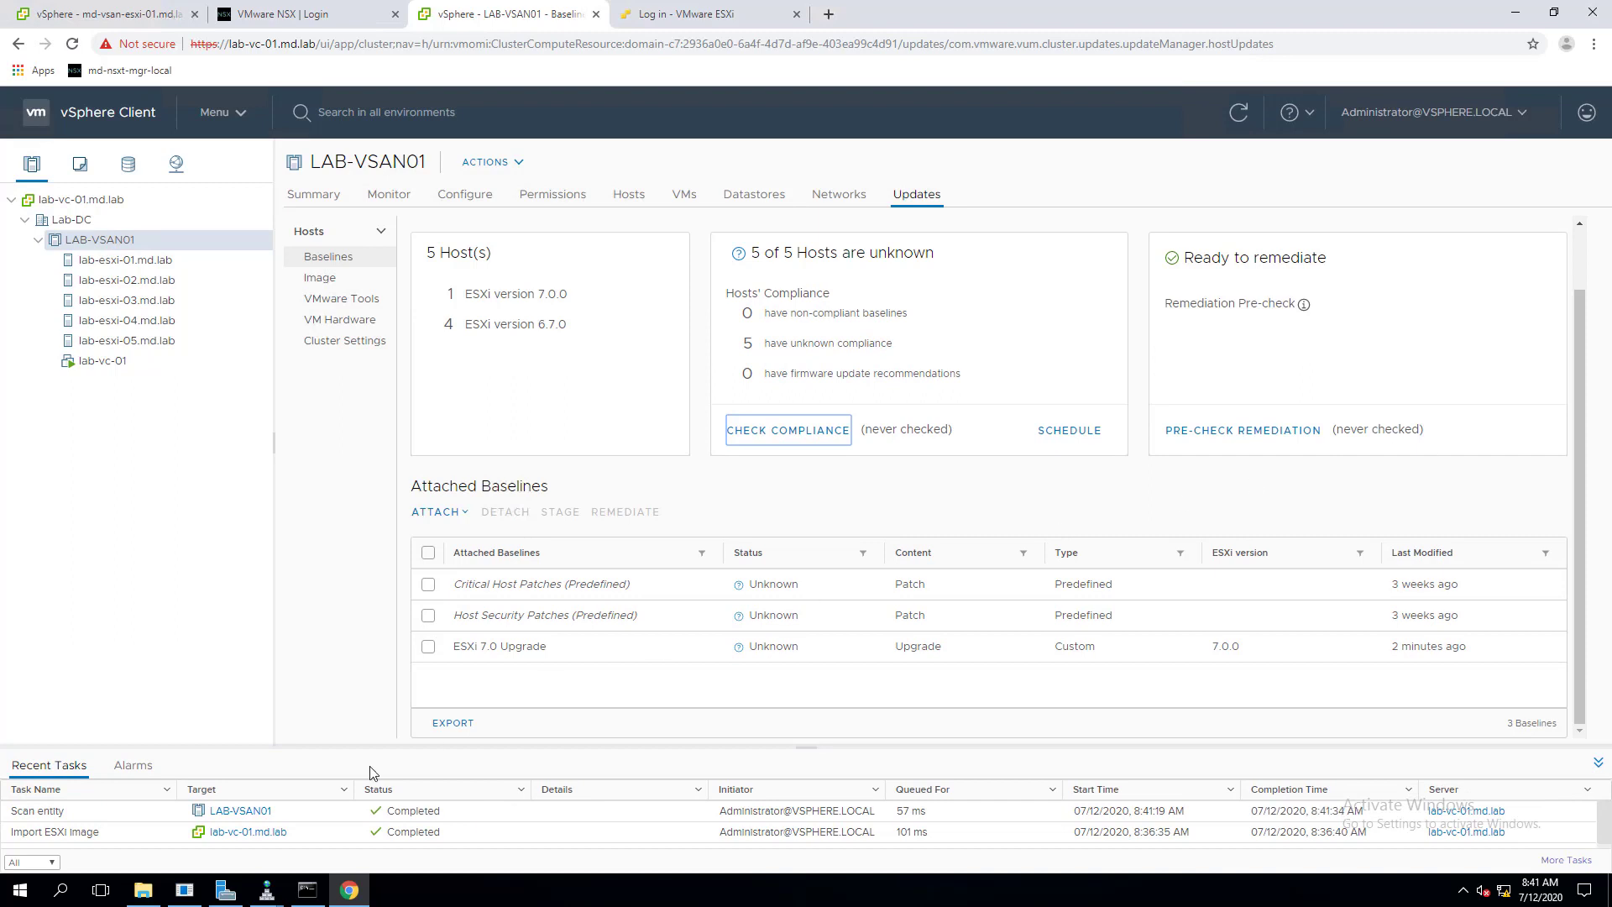
- Select the ESXi 7.0 Upgrade baseline, recheck compliance, collapse the recent tasks and review each host's status
{"action": "left_click", "coordinate": [427, 646]}
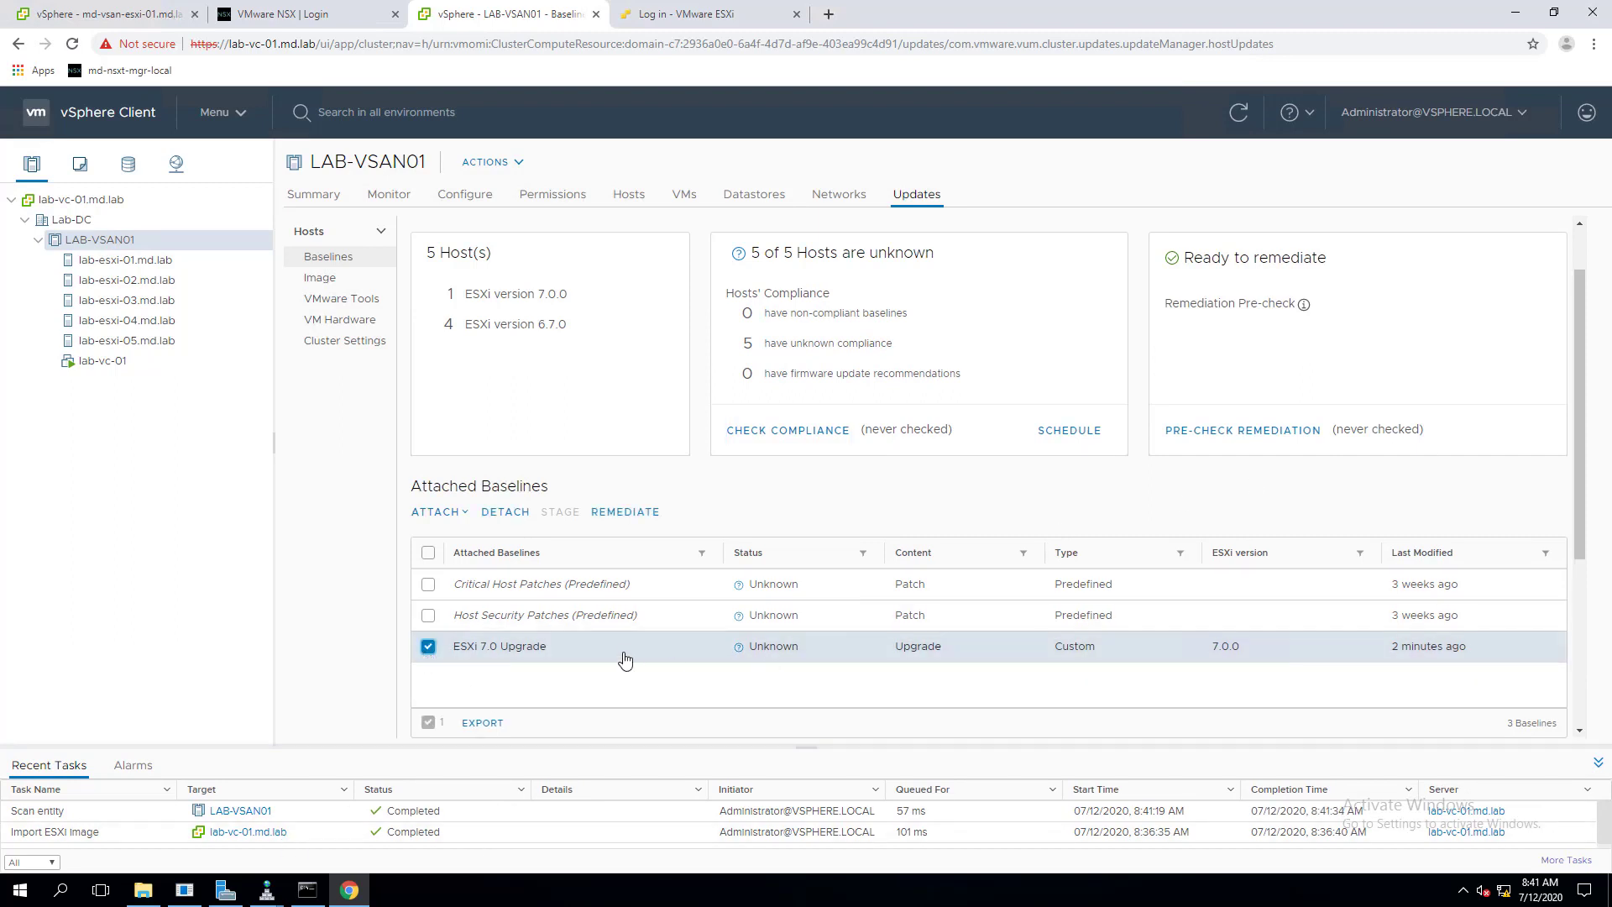
{"action": "left_click", "coordinate": [793, 433]}
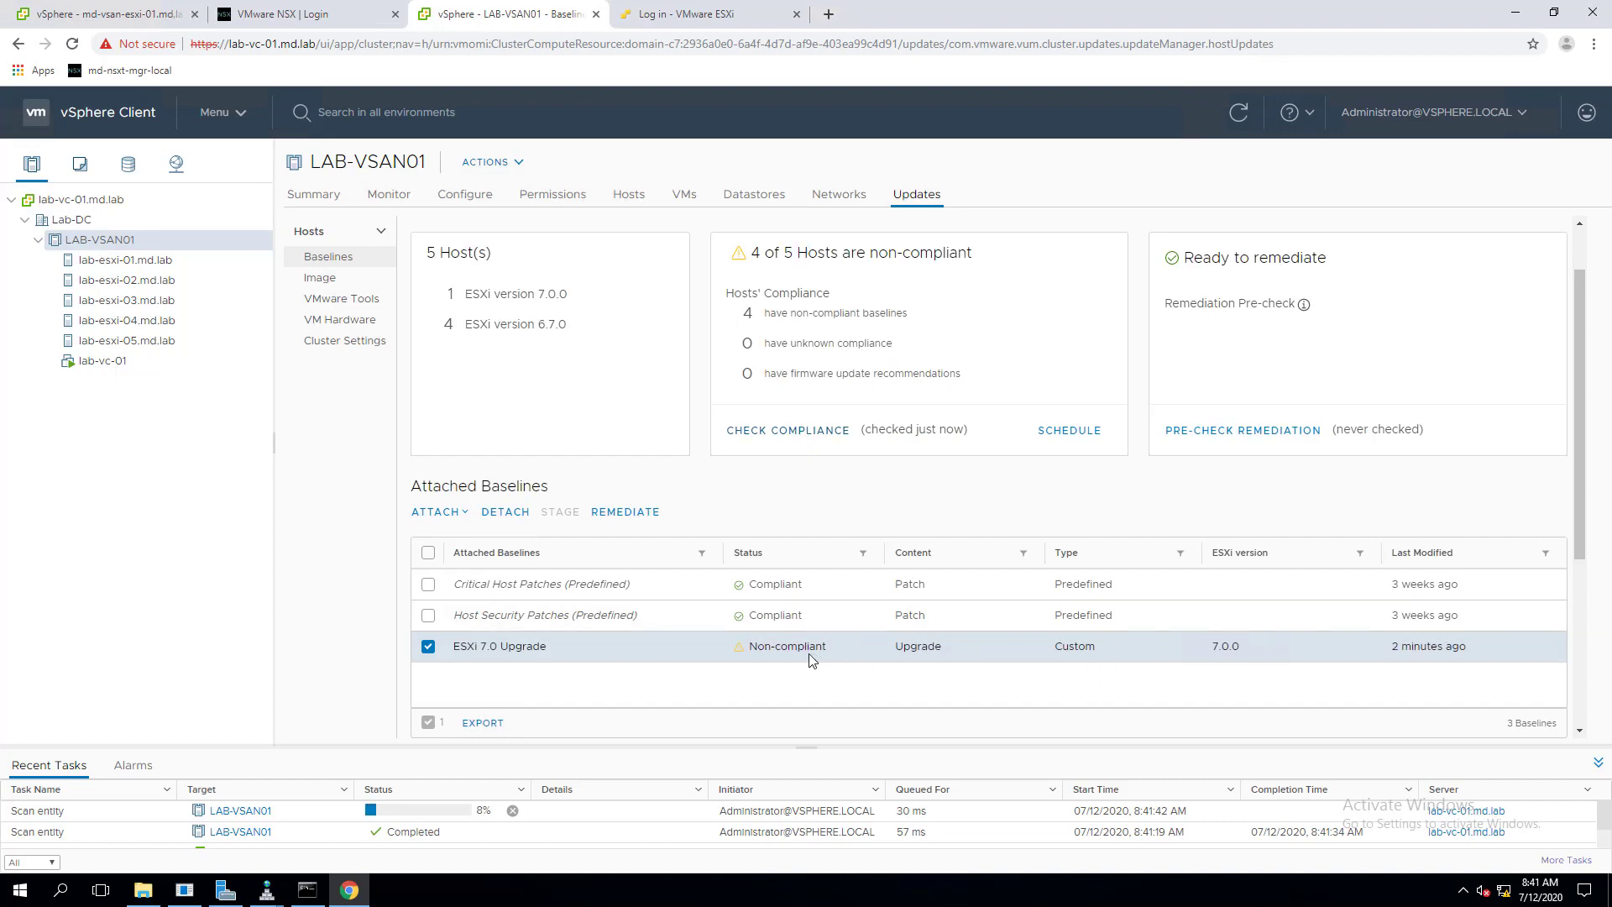
{"action": "left_click", "coordinate": [1597, 765]}
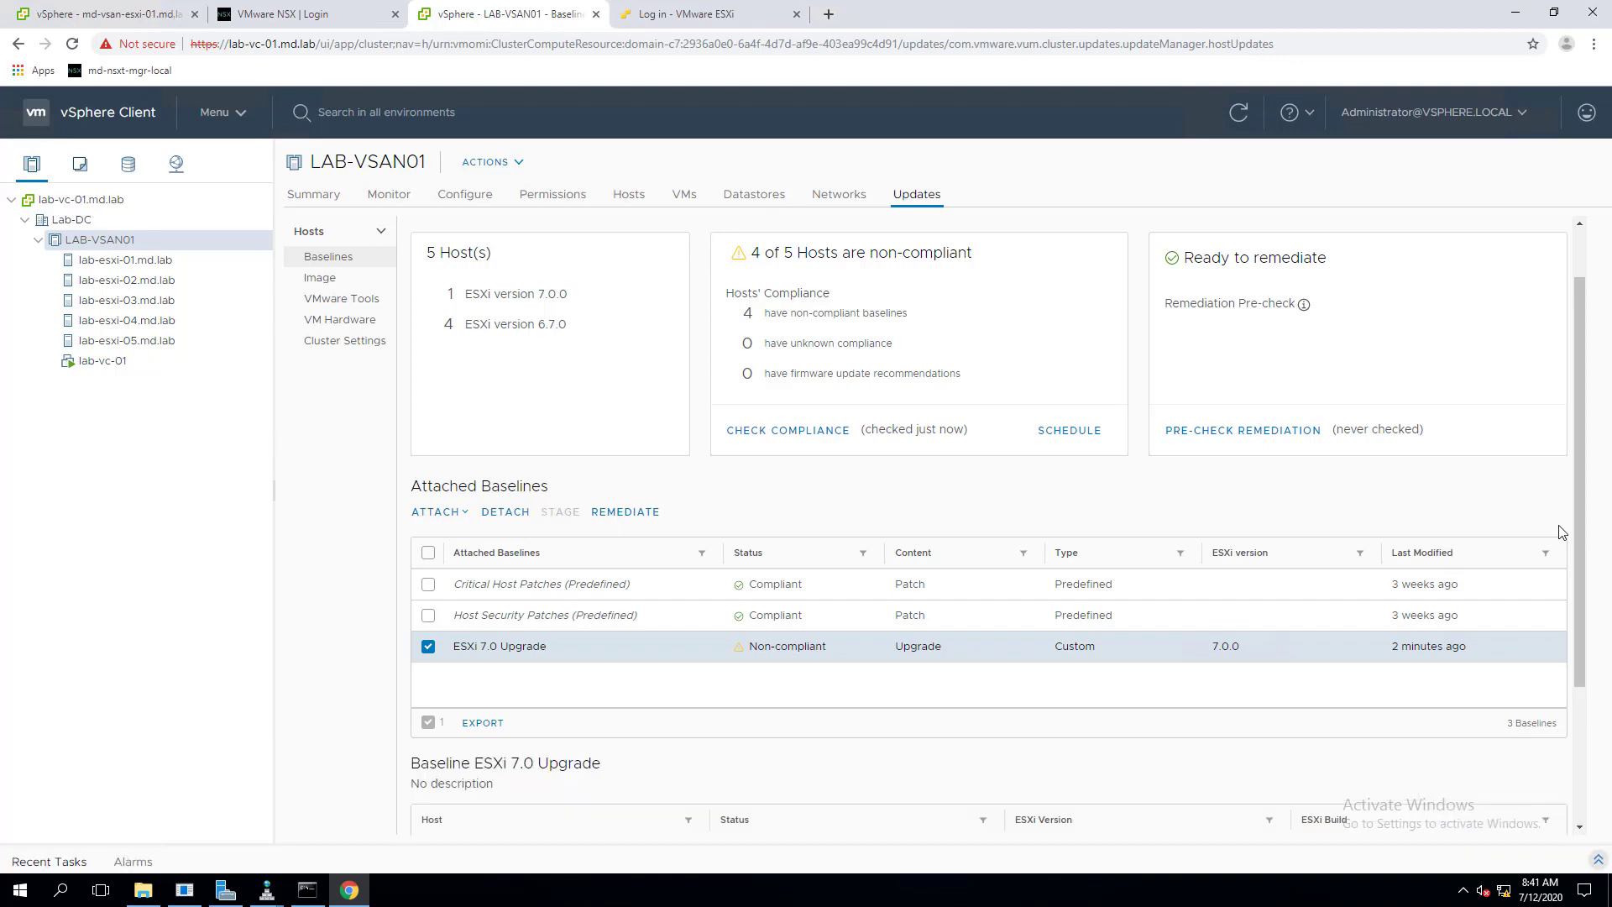
{"action": "scroll", "coordinate": [1562, 550], "scroll_direction": "down", "scroll_amount": 2}
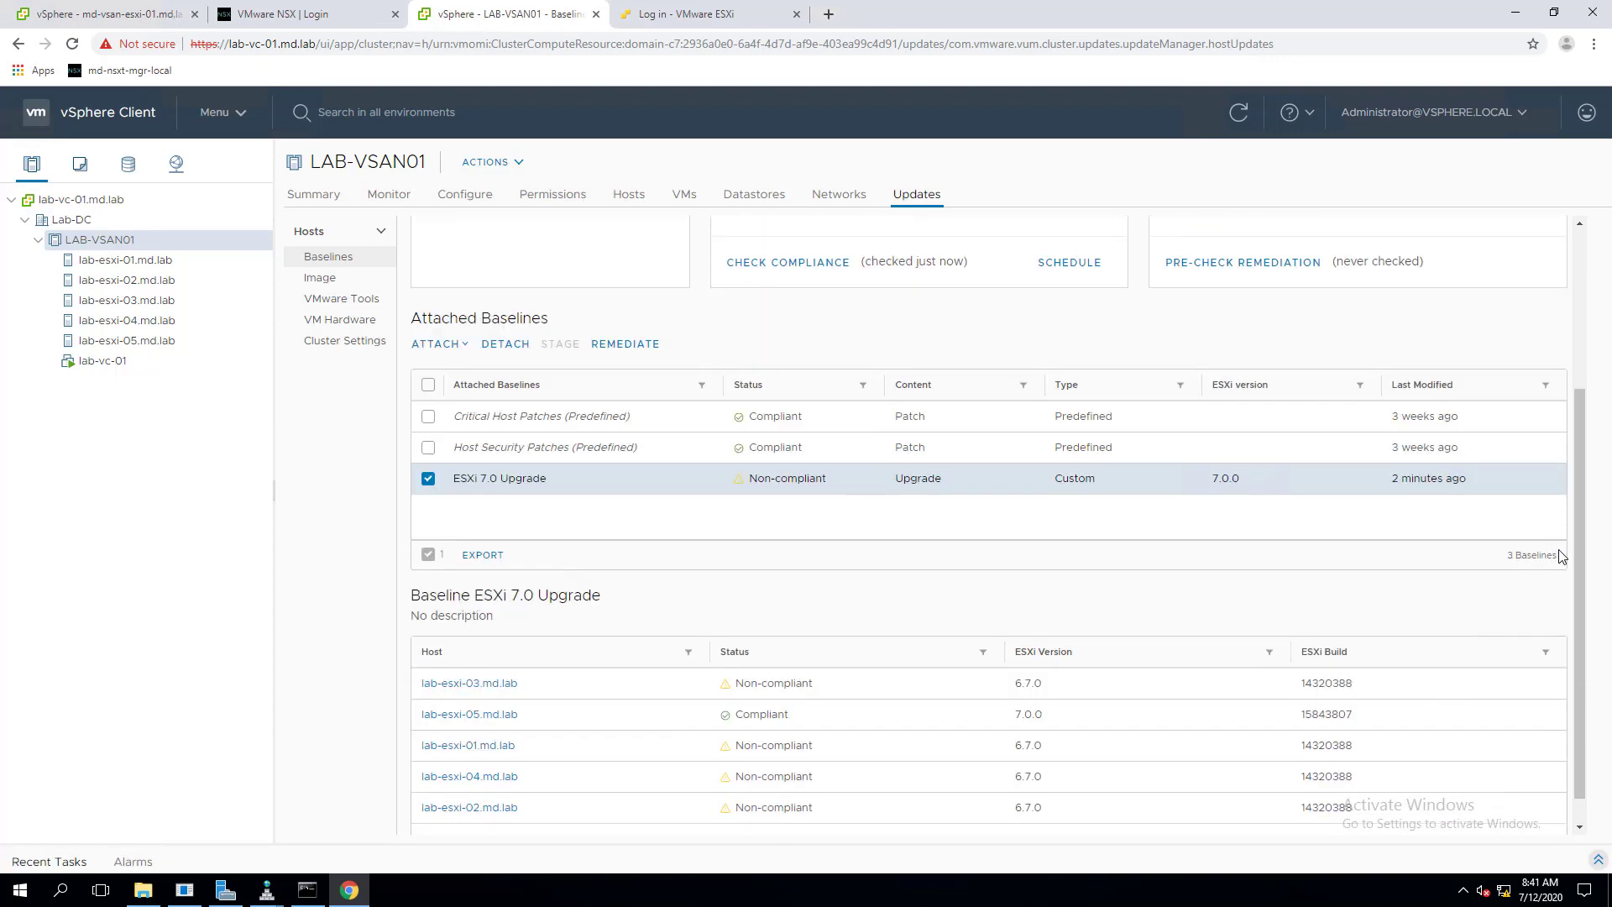
{"action": "scroll", "coordinate": [1532, 568], "scroll_direction": "down", "scroll_amount": 1}
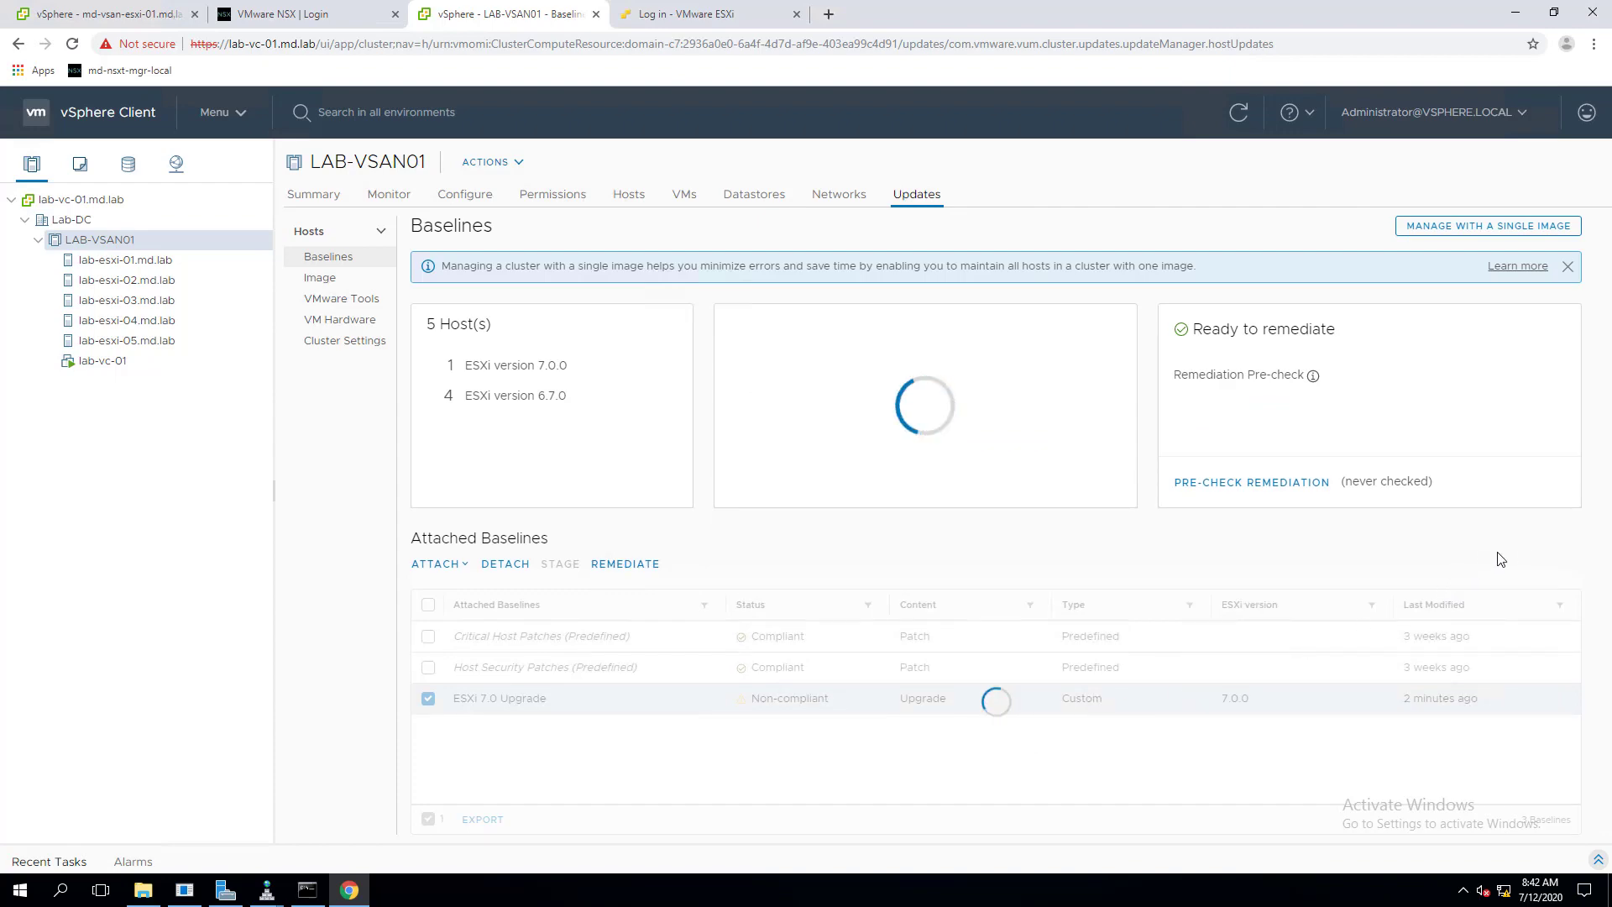
- Review the cluster's compliance summary and the per-host status against the ESXi 7.0 Upgrade baseline
{"action": "scroll", "coordinate": [1525, 552], "scroll_direction": "down", "scroll_amount": 3}
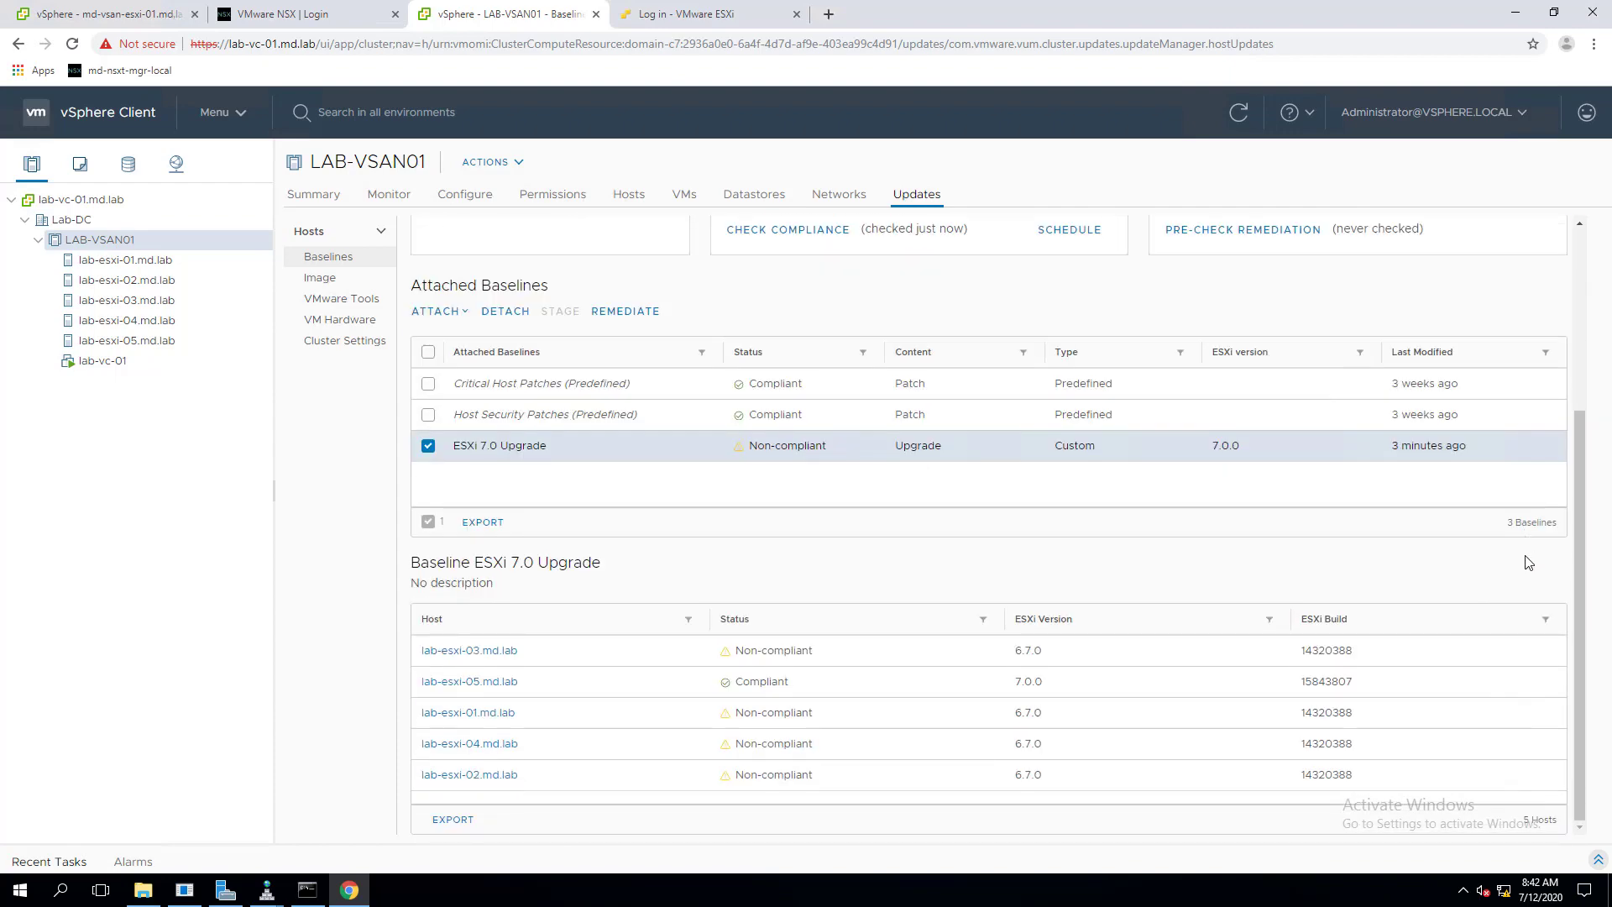
{"action": "scroll", "coordinate": [1528, 562], "scroll_direction": "up", "scroll_amount": 3}
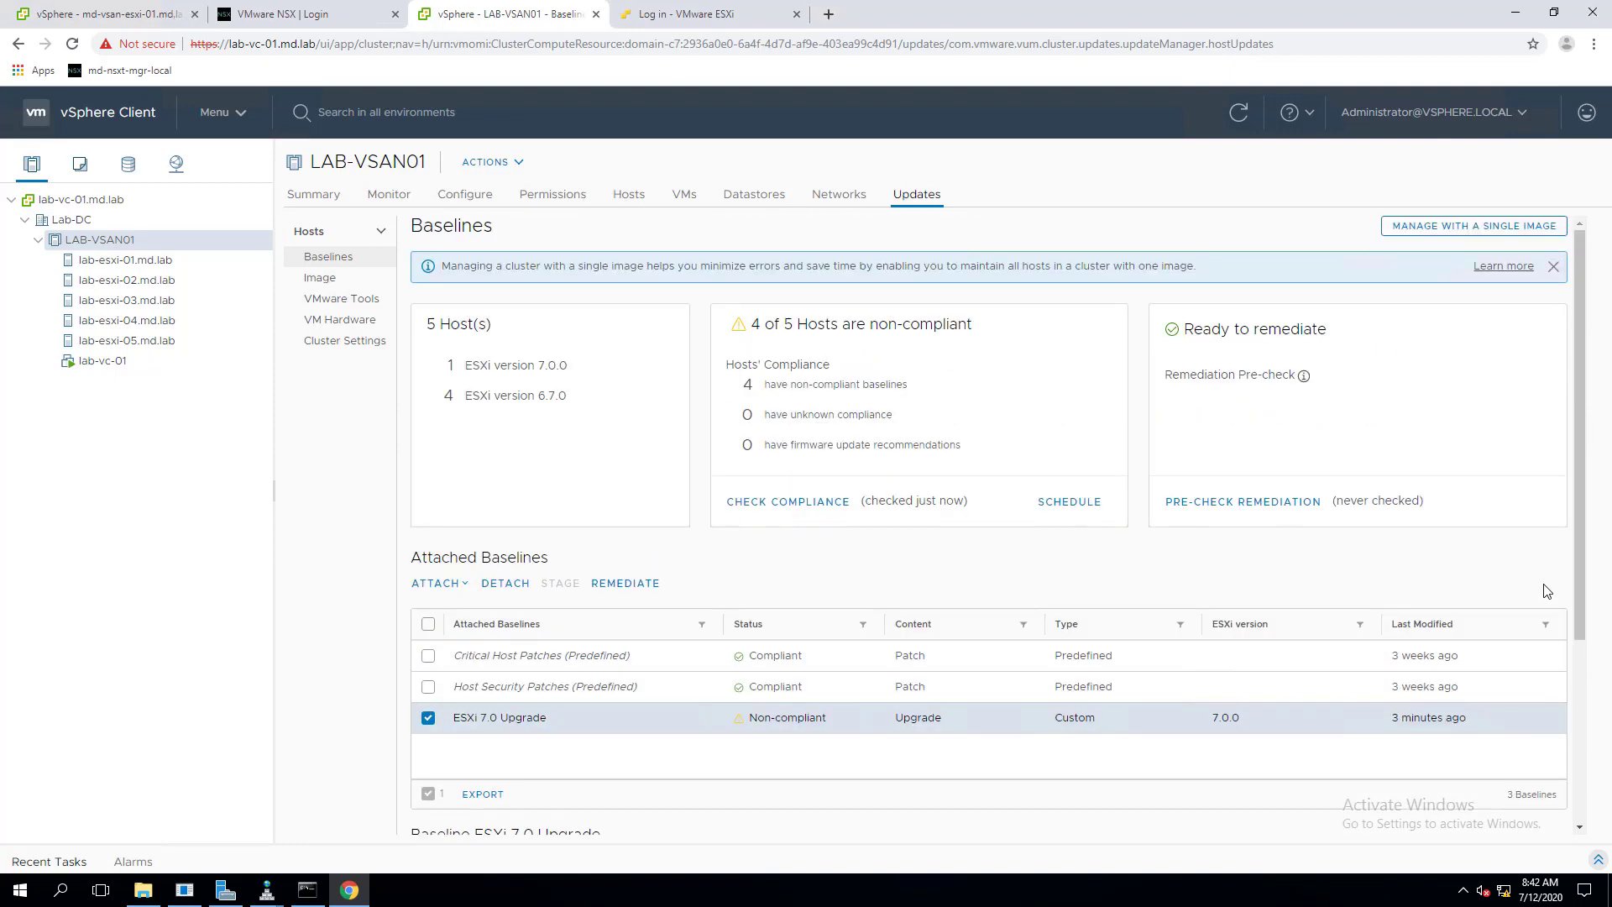
{"action": "scroll", "coordinate": [1547, 590], "scroll_direction": "down", "scroll_amount": 3}
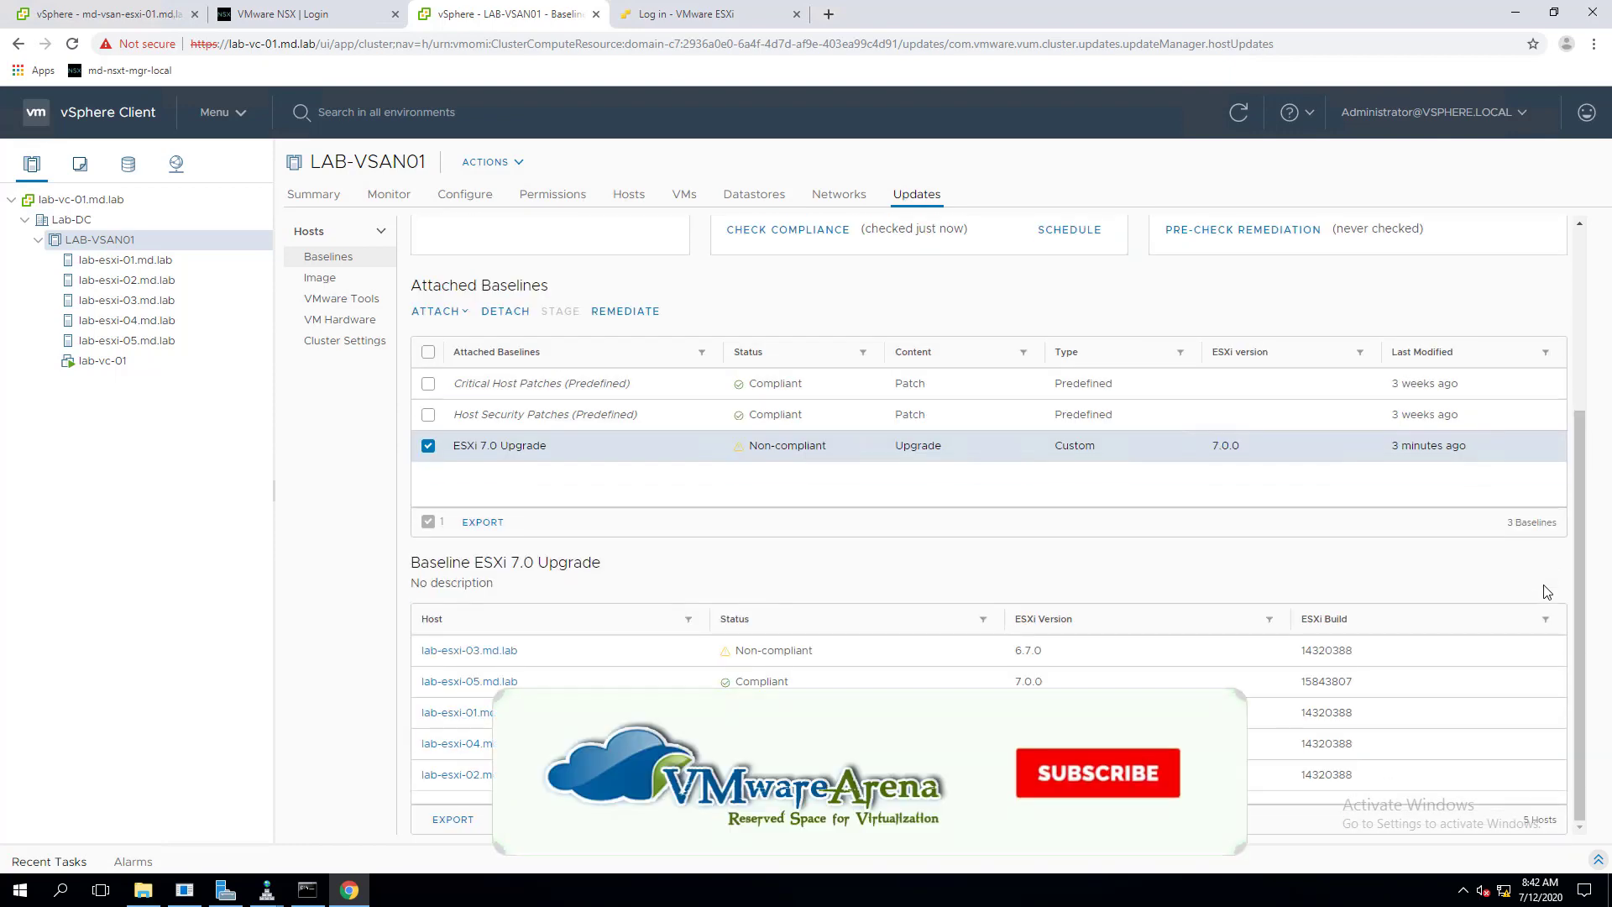
- Put host lab-esxi-01.md.lab into maintenance mode with Ensure accessibility for vSAN data migration, and expand the recent tasks
{"action": "left_click", "coordinate": [95, 261]}
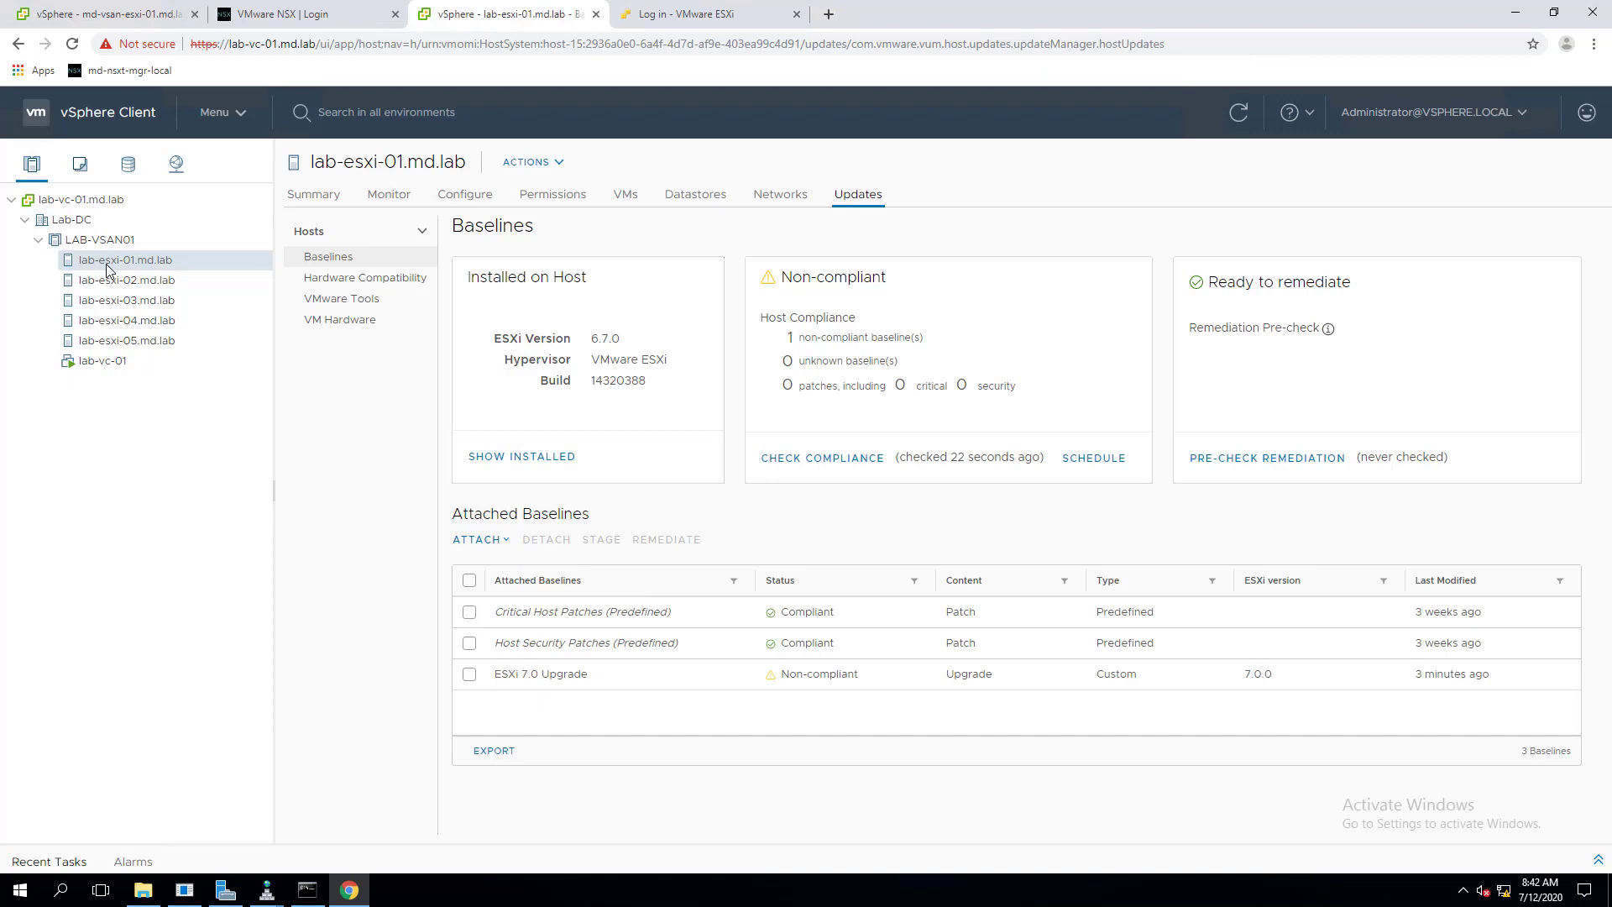
{"action": "right_click", "coordinate": [108, 269]}
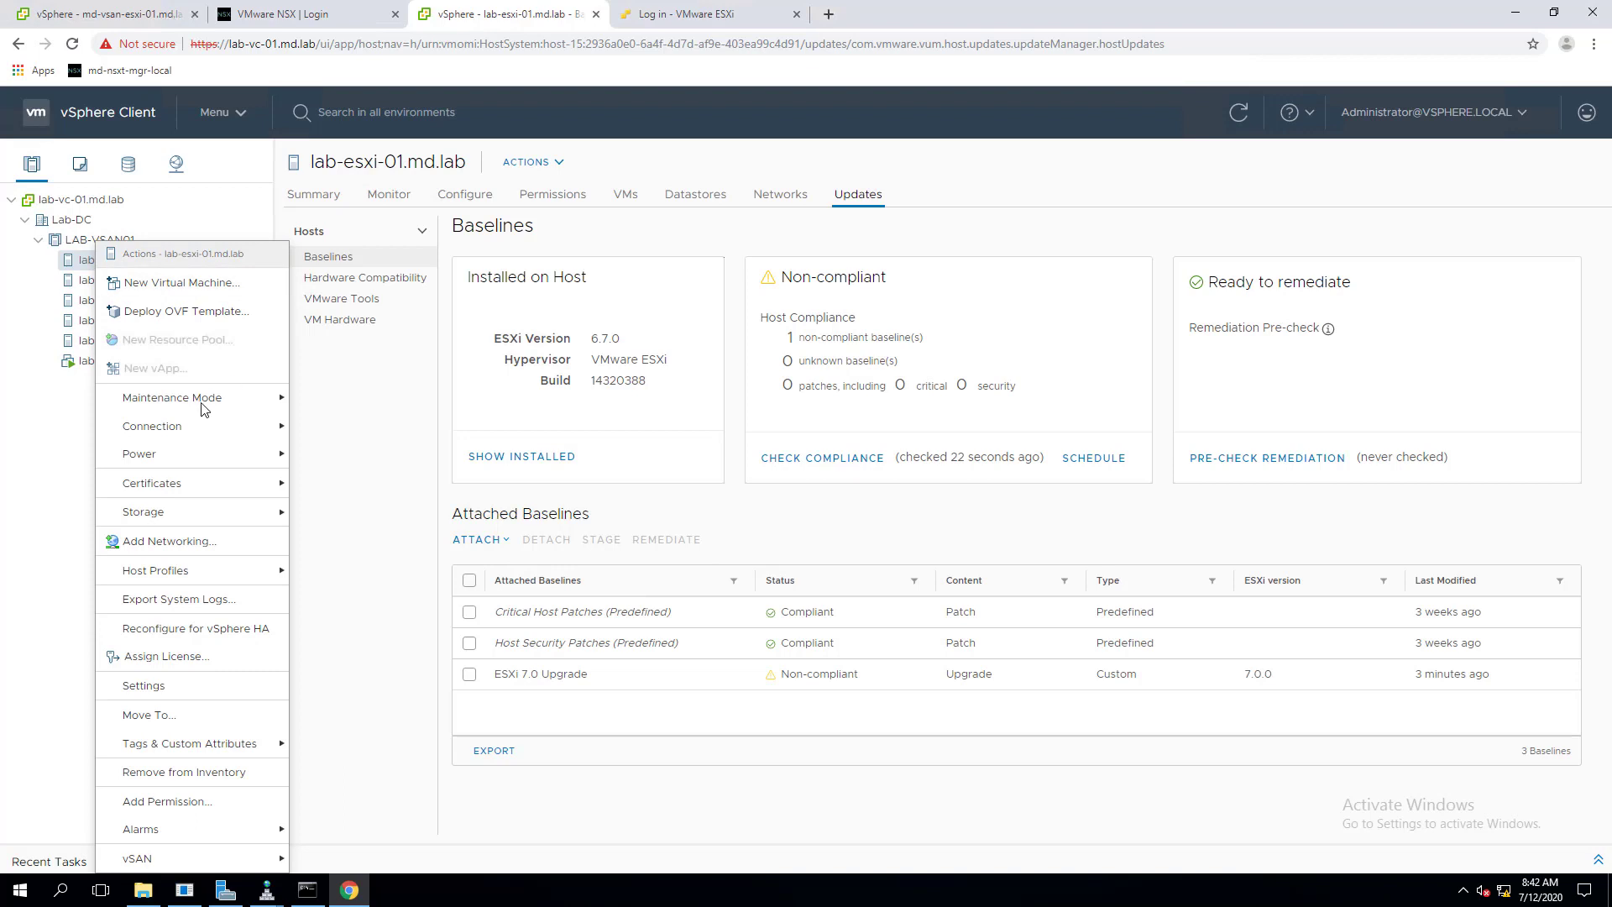
{"action": "mouse_move", "coordinate": [267, 407]}
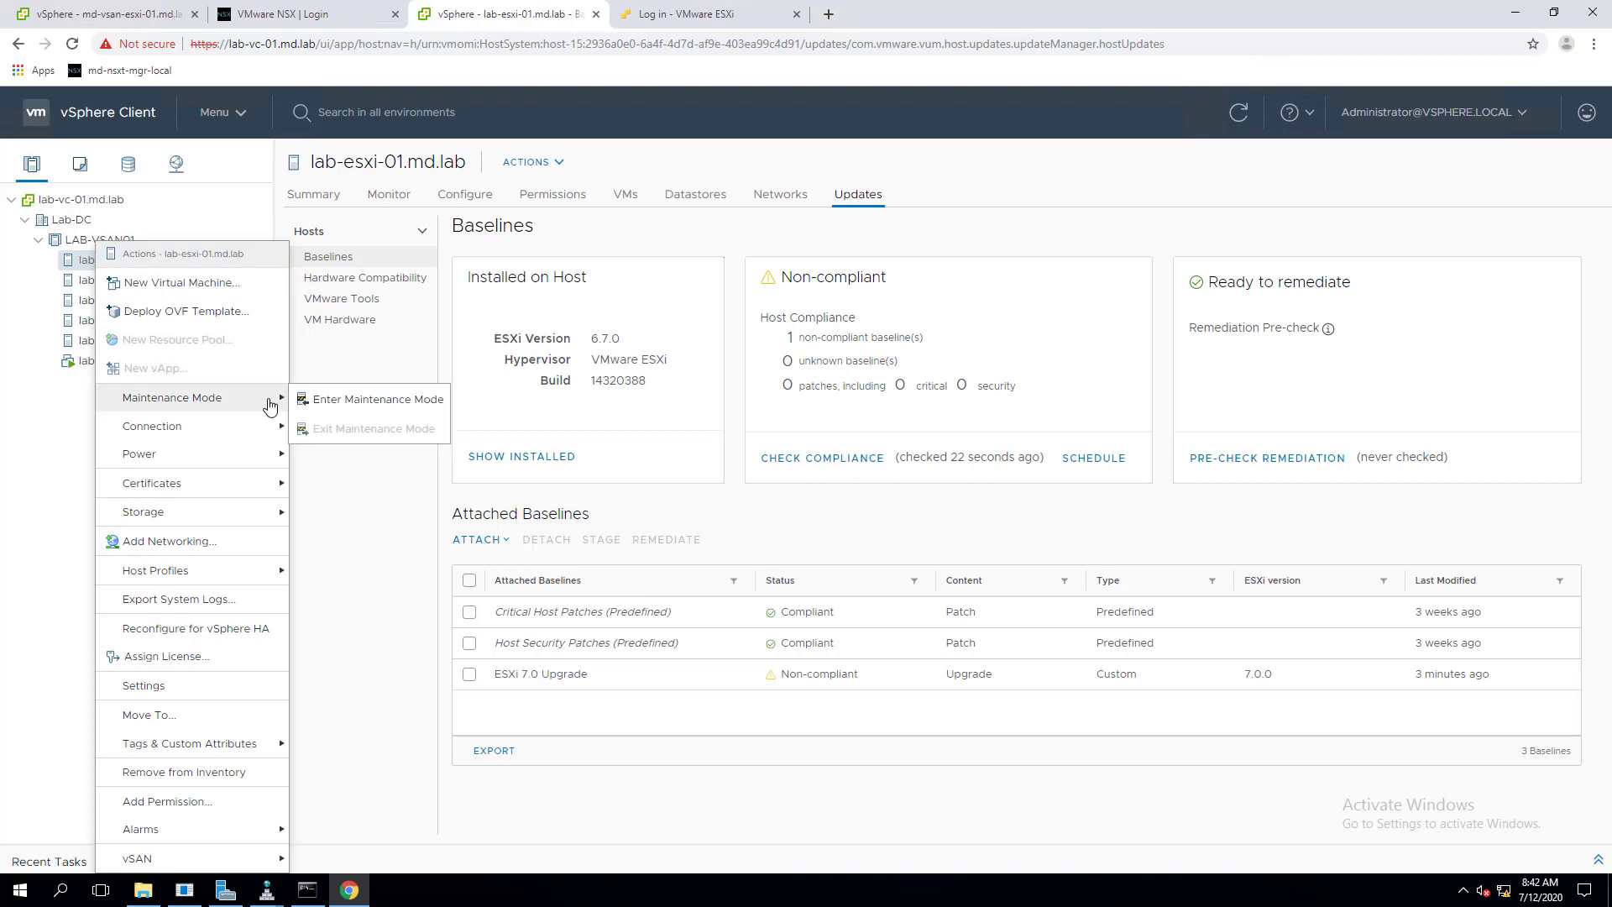
{"action": "left_click", "coordinate": [356, 406]}
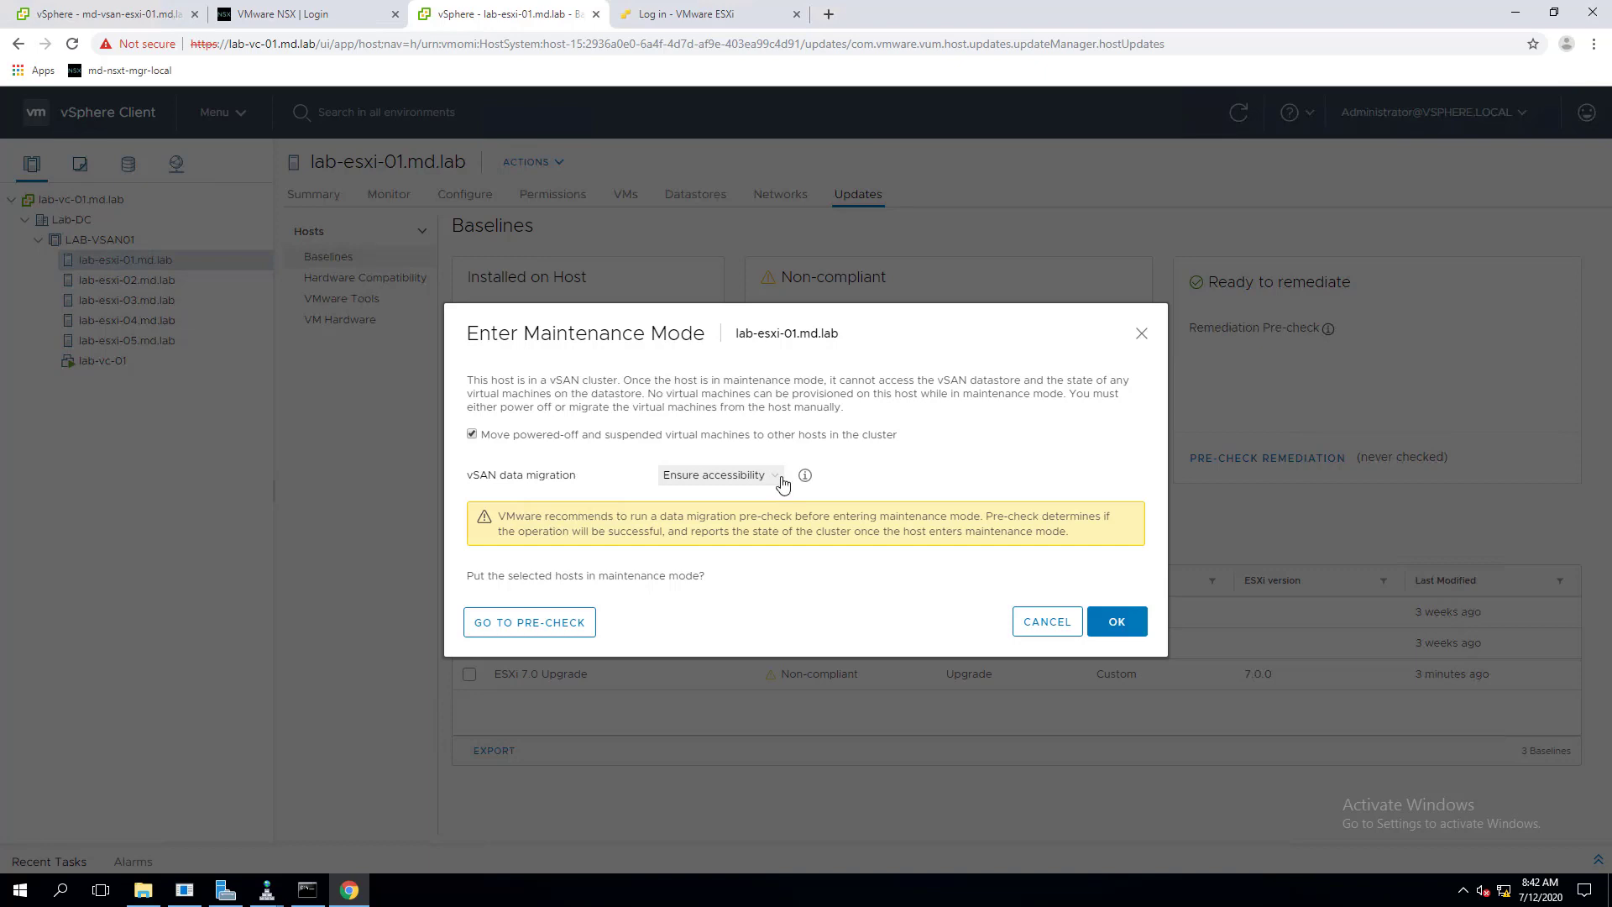
{"action": "left_click", "coordinate": [781, 478]}
{"action": "left_click", "coordinate": [635, 486]}
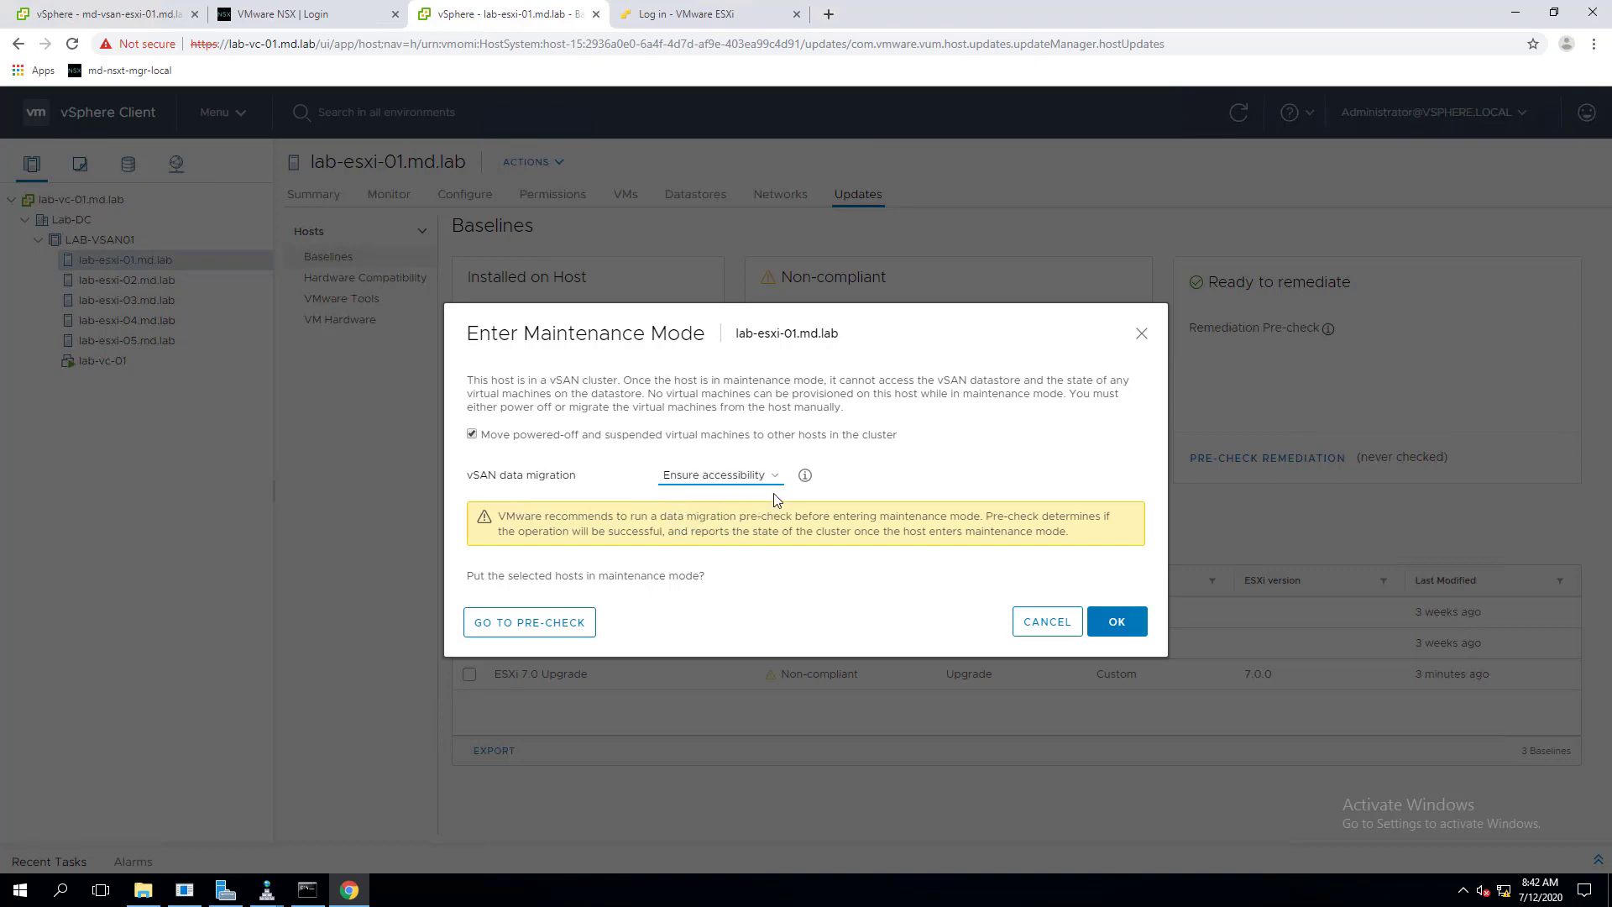
{"action": "left_click", "coordinate": [472, 435]}
{"action": "left_click", "coordinate": [1116, 622]}
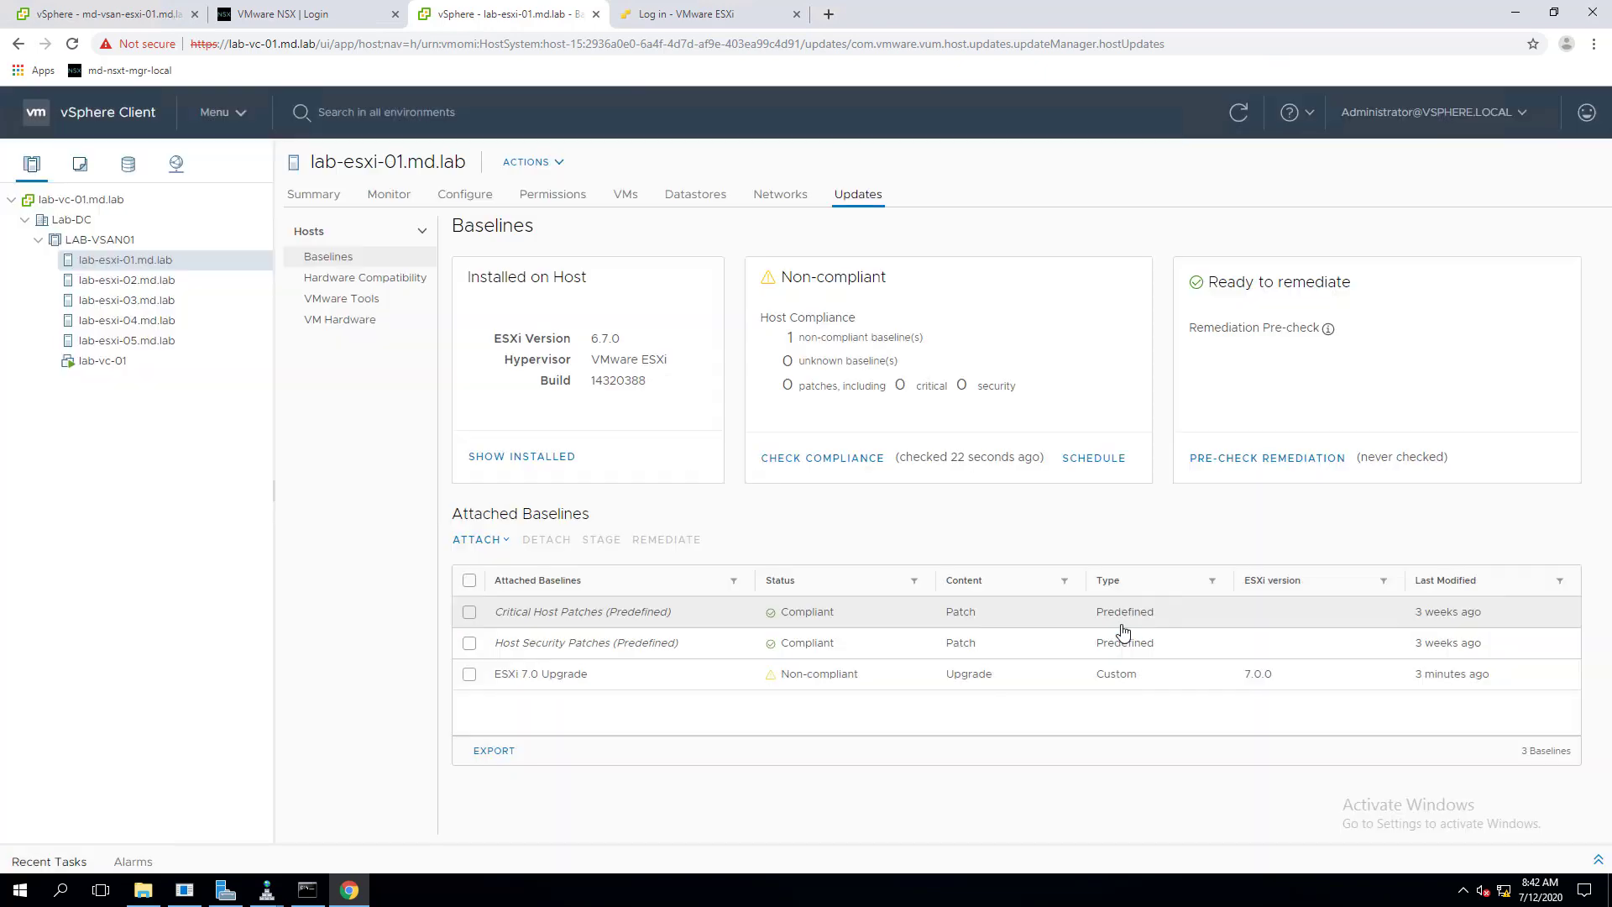
{"action": "left_click", "coordinate": [1598, 860]}
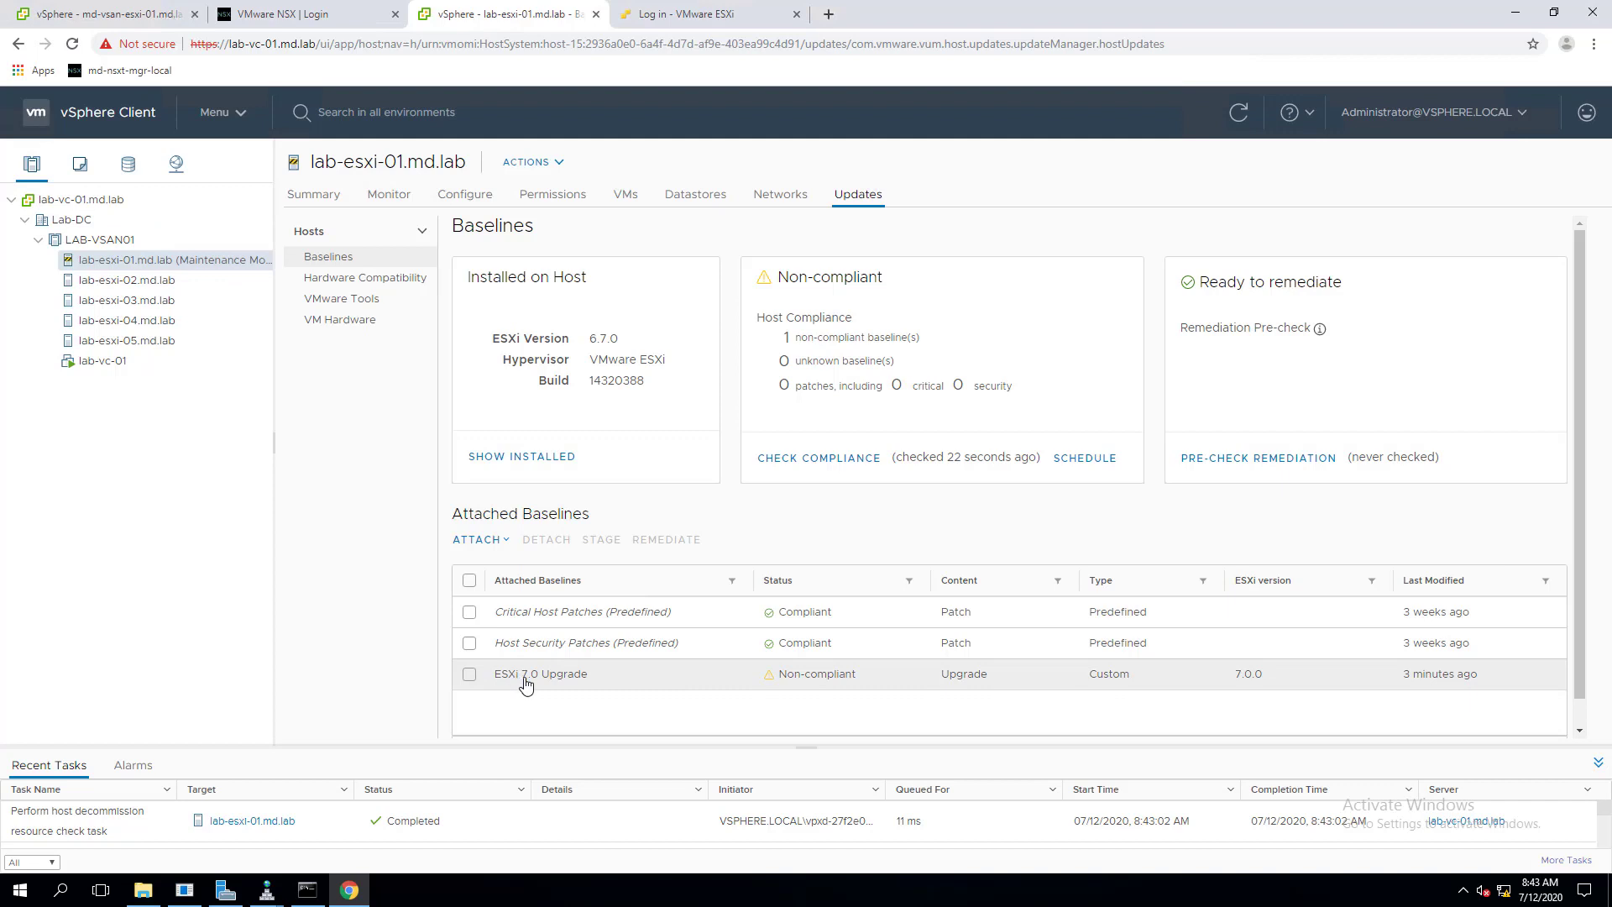
- Run a remediation pre-check on lab-esxi-01.md.lab with the ESXi 7.0 Upgrade baseline selected, then review and close the report
{"action": "left_click", "coordinate": [468, 675]}
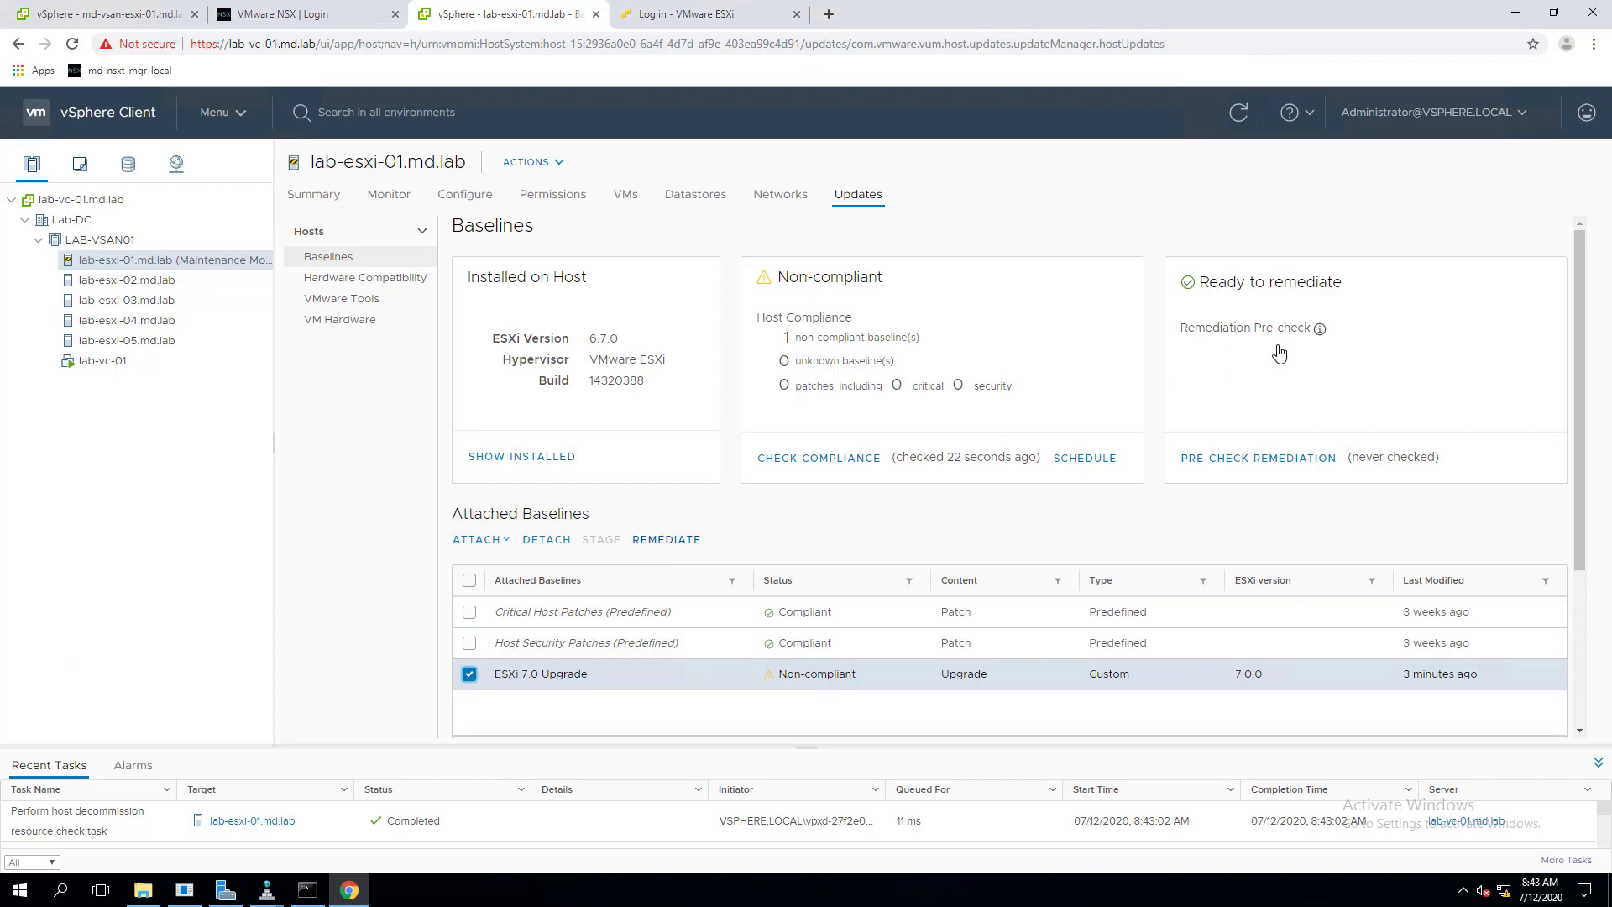
{"action": "left_click", "coordinate": [1268, 458]}
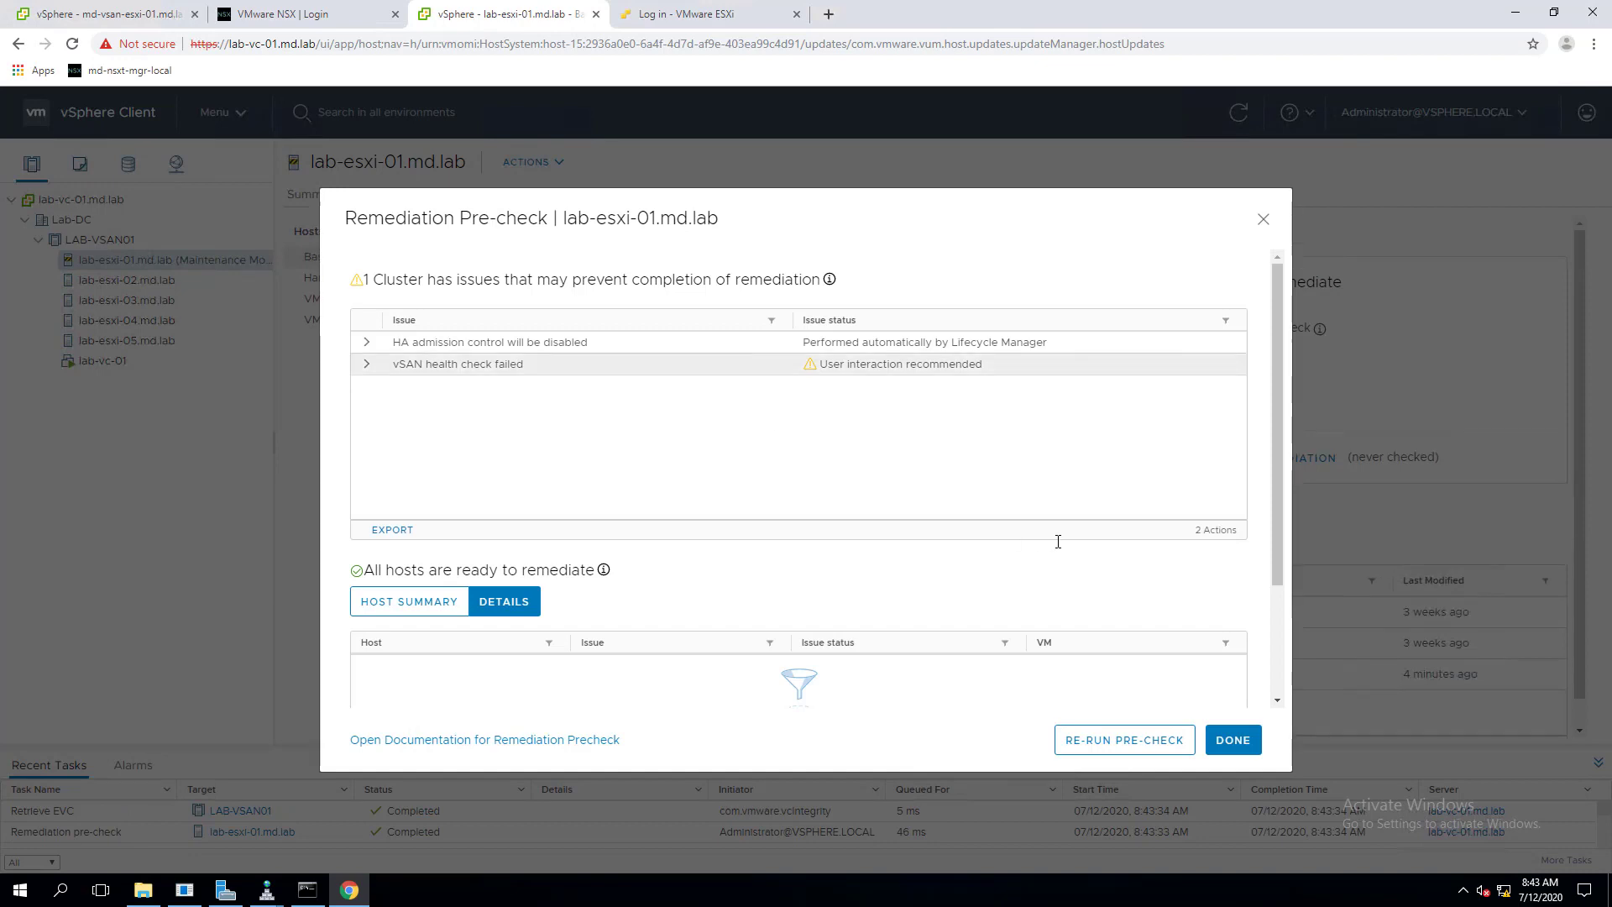
{"action": "scroll", "coordinate": [1102, 545], "scroll_direction": "down", "scroll_amount": 2}
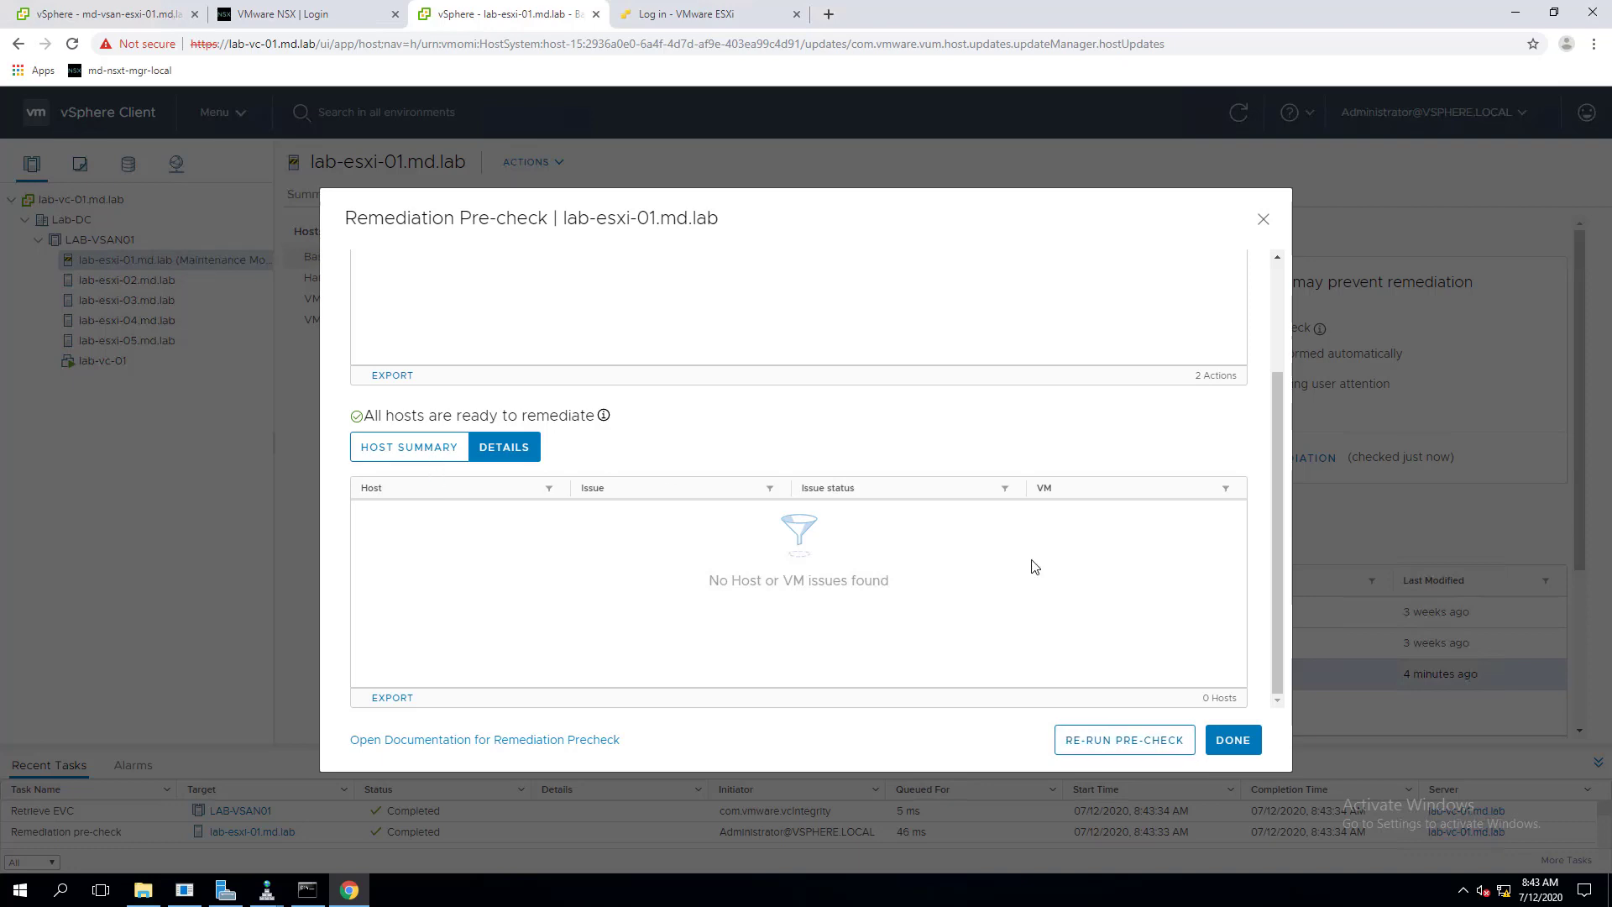
{"action": "scroll", "coordinate": [1037, 567], "scroll_direction": "up", "scroll_amount": 2}
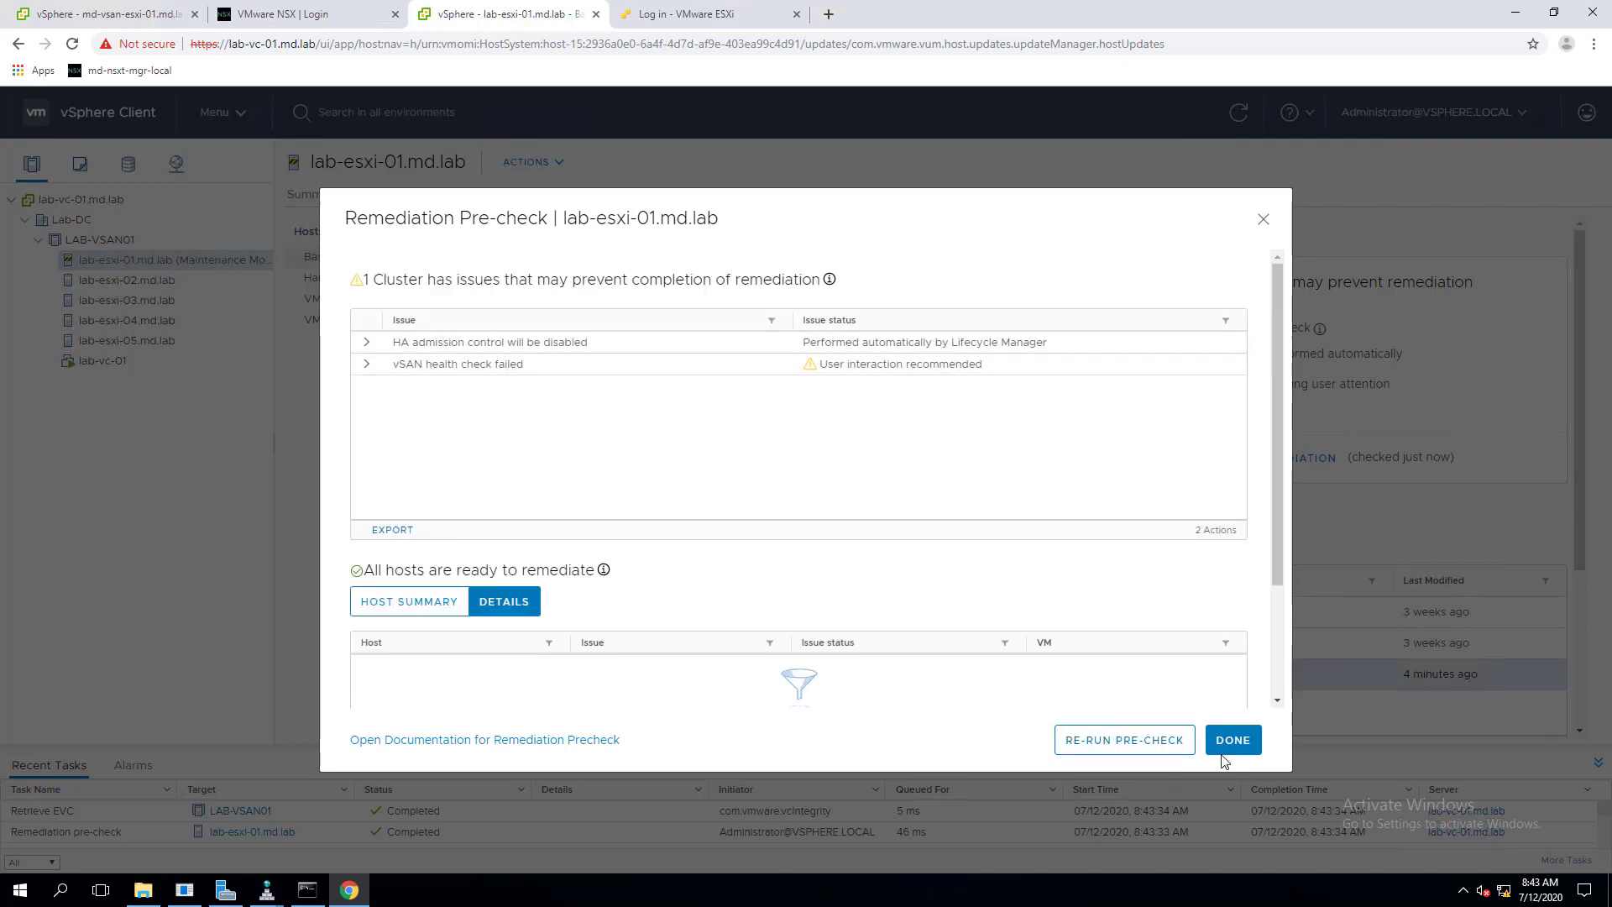
{"action": "left_click", "coordinate": [1263, 223]}
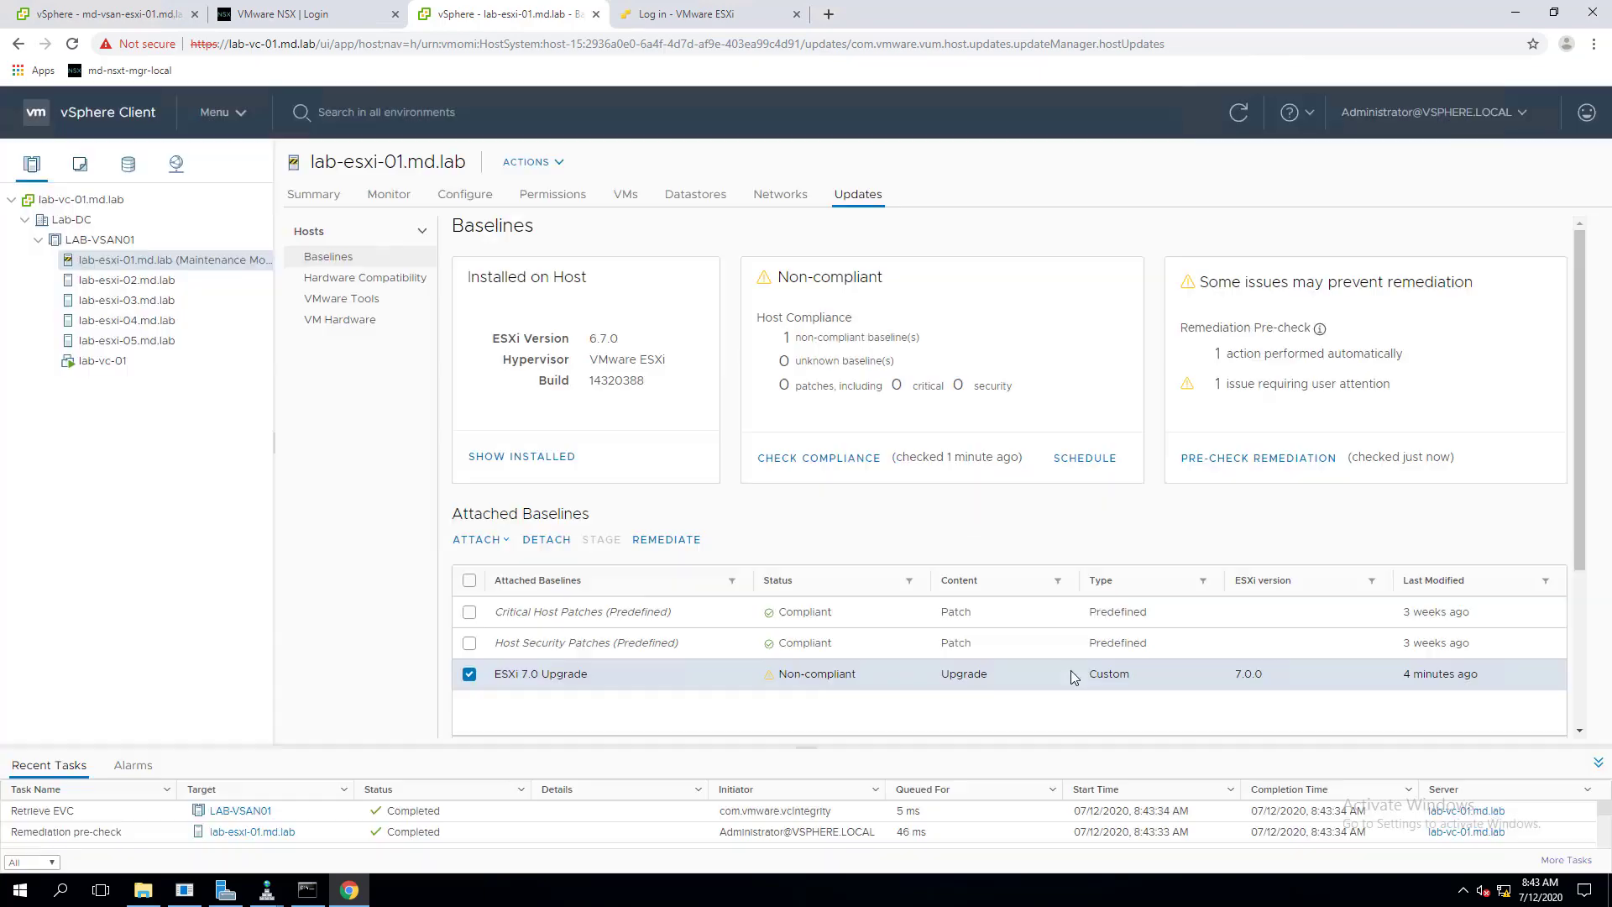
- Open remediation of lab-esxi-01.md.lab with the ESXi 7.0 Upgrade baseline and accept the end user license agreement
{"action": "left_click", "coordinate": [672, 542]}
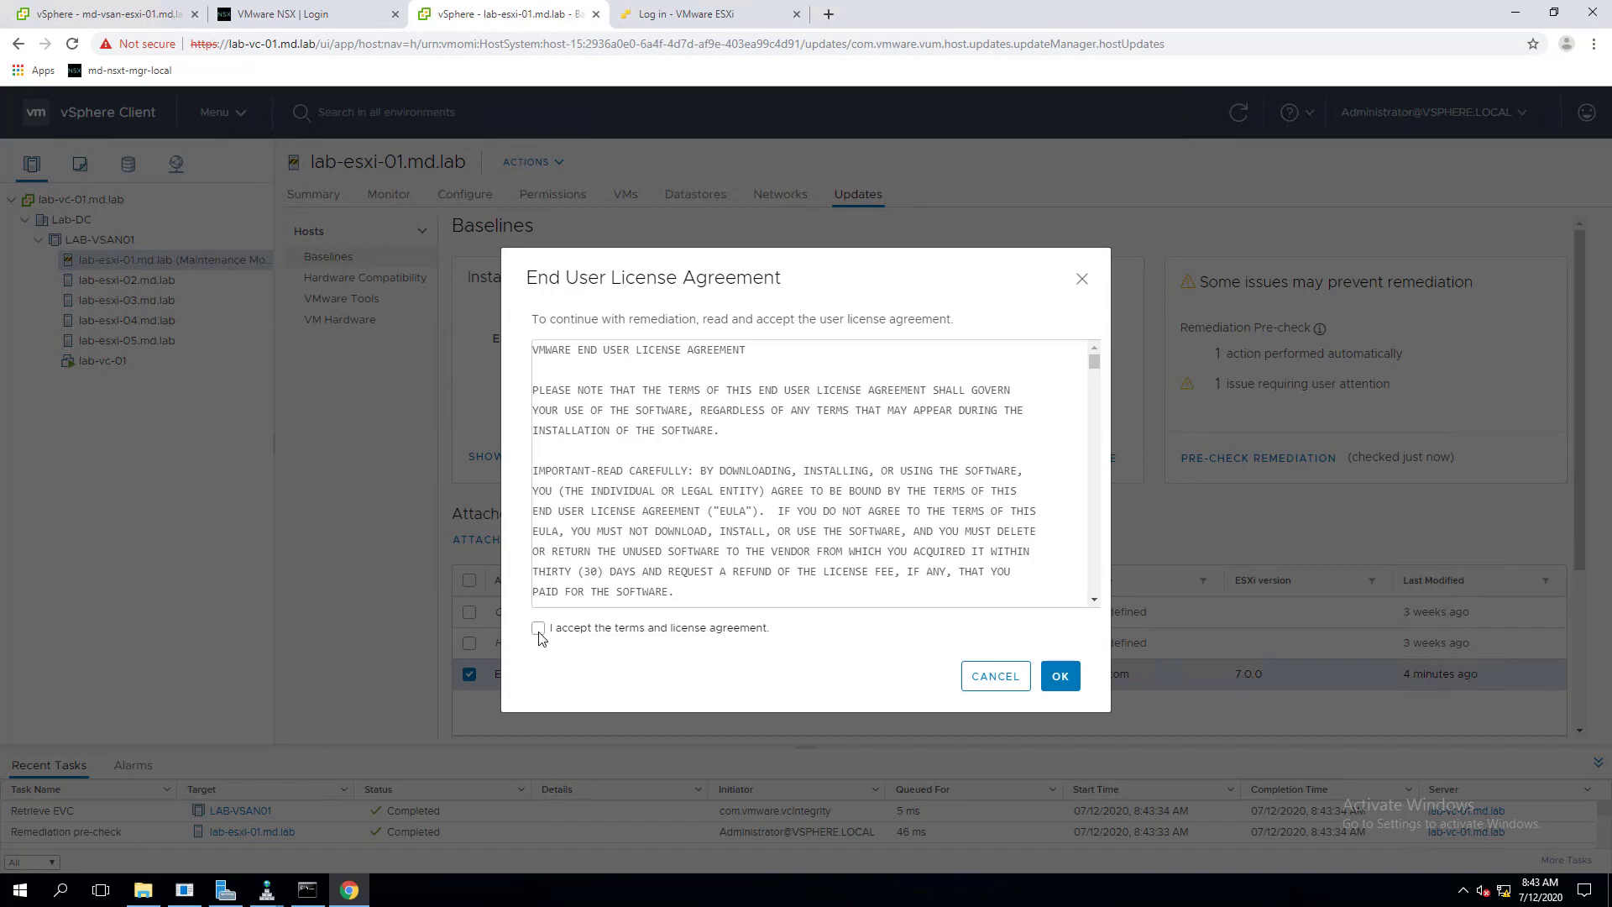
{"action": "left_click", "coordinate": [538, 631]}
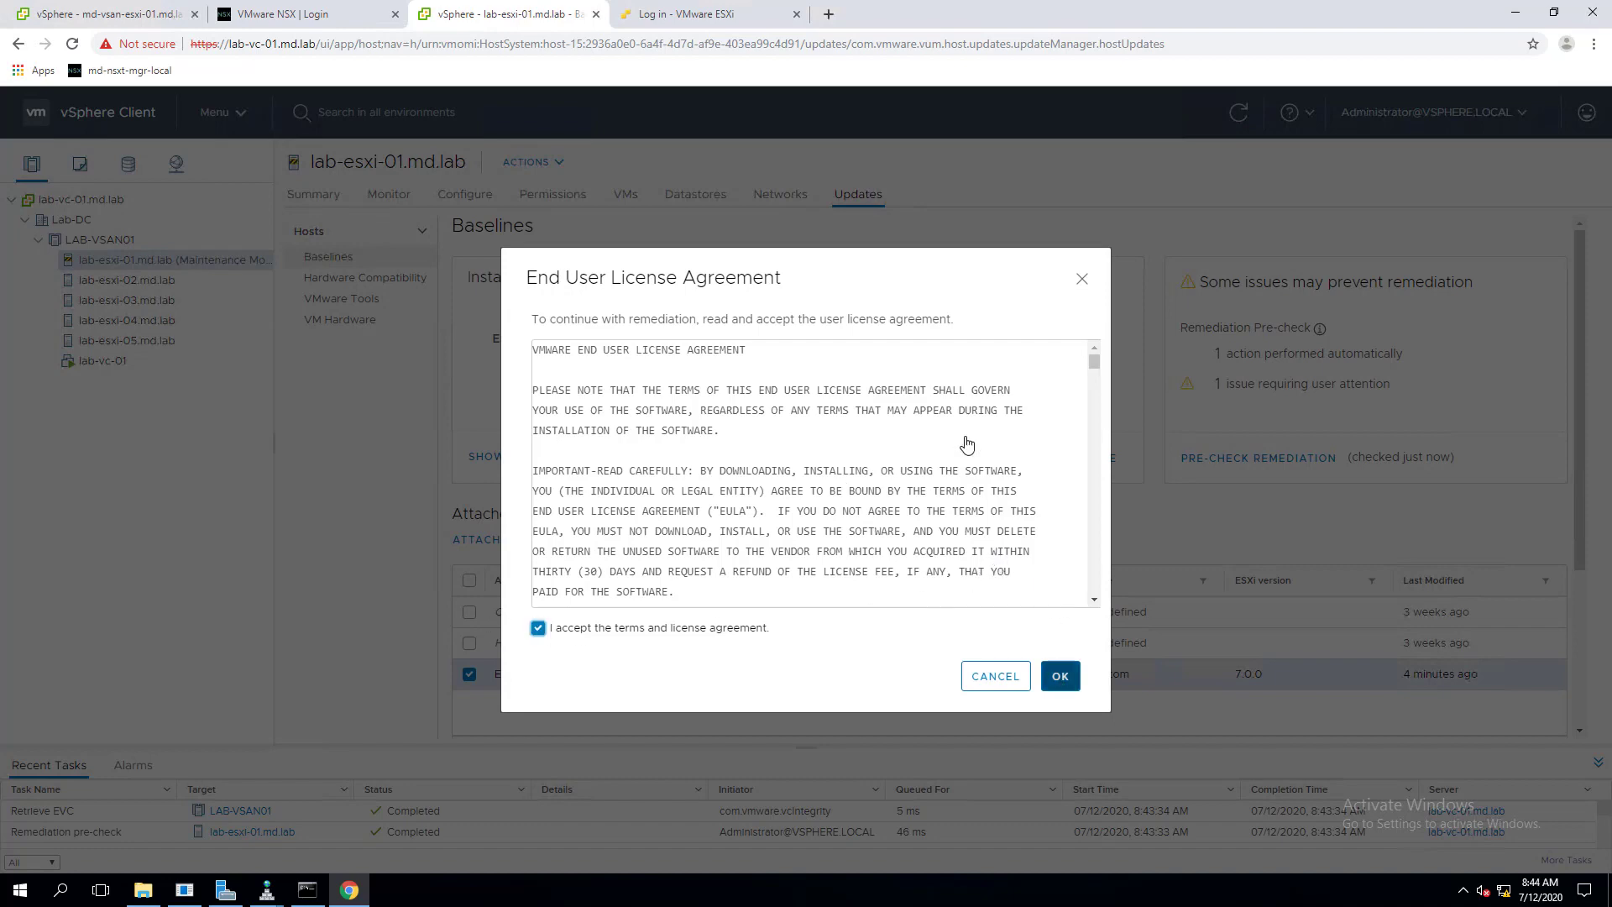
{"action": "scroll", "coordinate": [974, 449], "scroll_direction": "down", "scroll_amount": 8}
{"action": "scroll", "coordinate": [1007, 452], "scroll_direction": "down", "scroll_amount": 5}
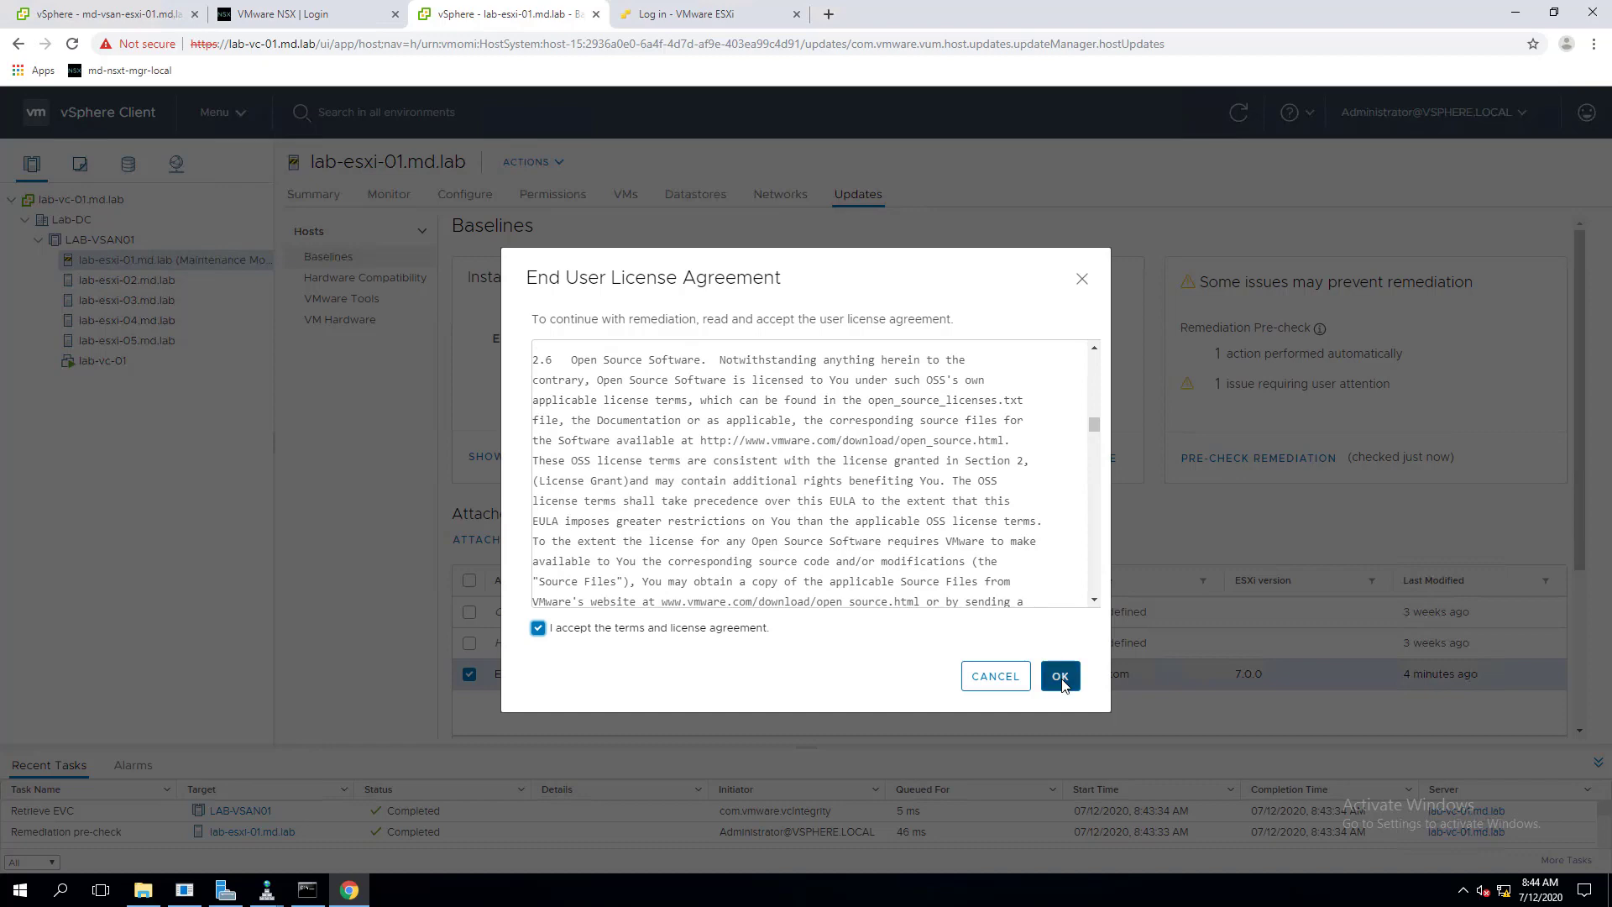
{"action": "left_click", "coordinate": [1060, 679]}
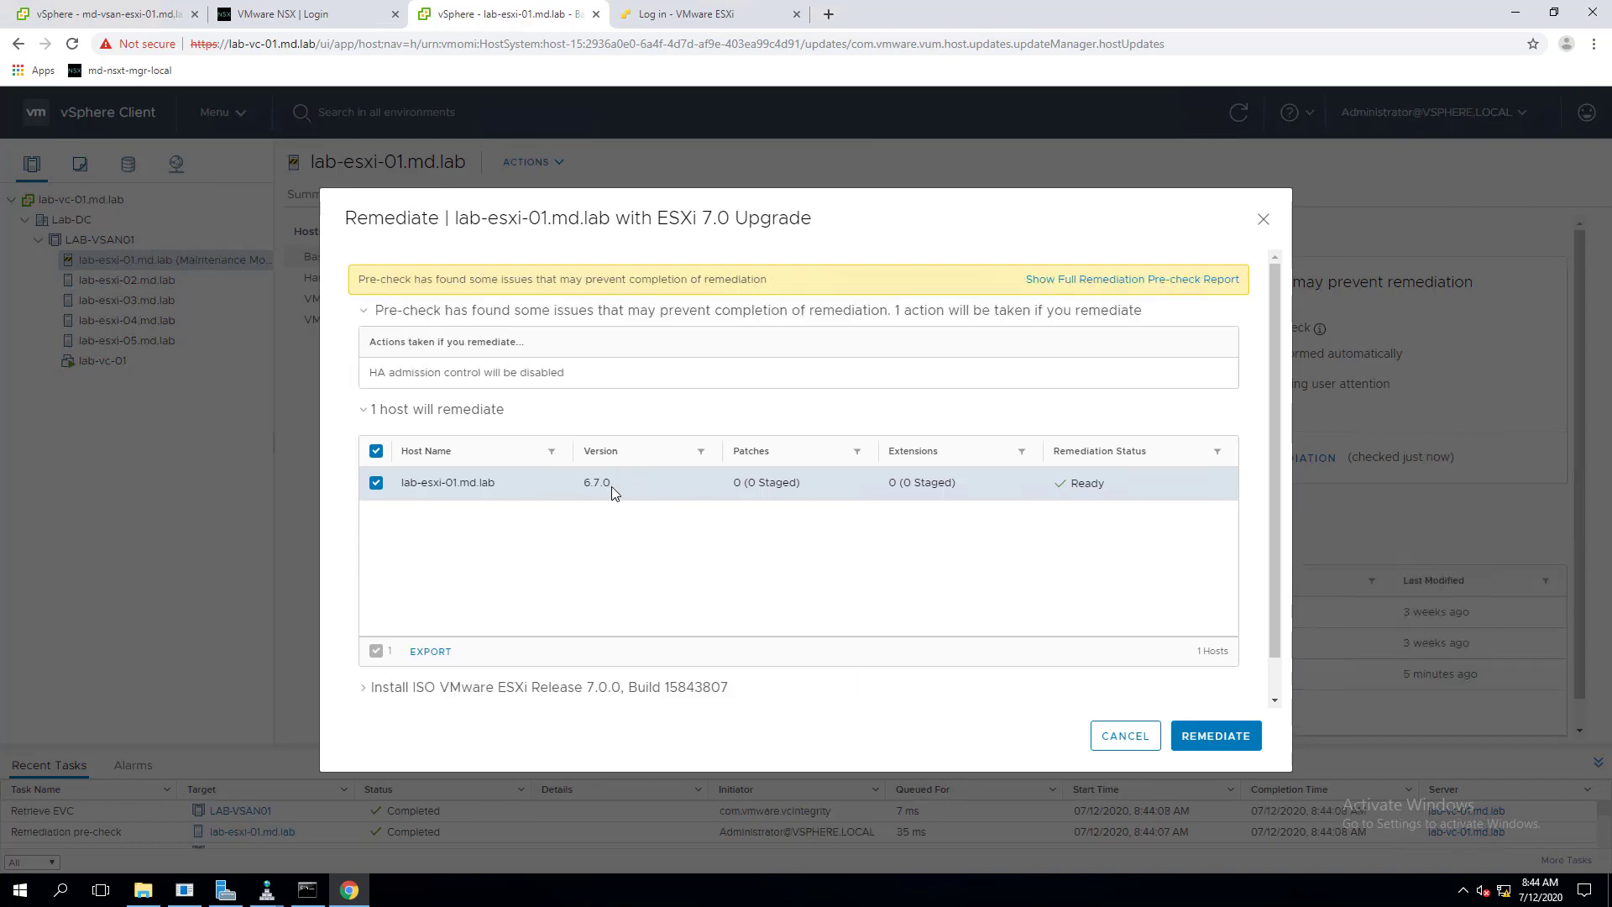
- Examine the scheduling options and the remediation settings, keeping the remediation set to run immediately
{"action": "scroll", "coordinate": [1135, 543], "scroll_direction": "down", "scroll_amount": 1}
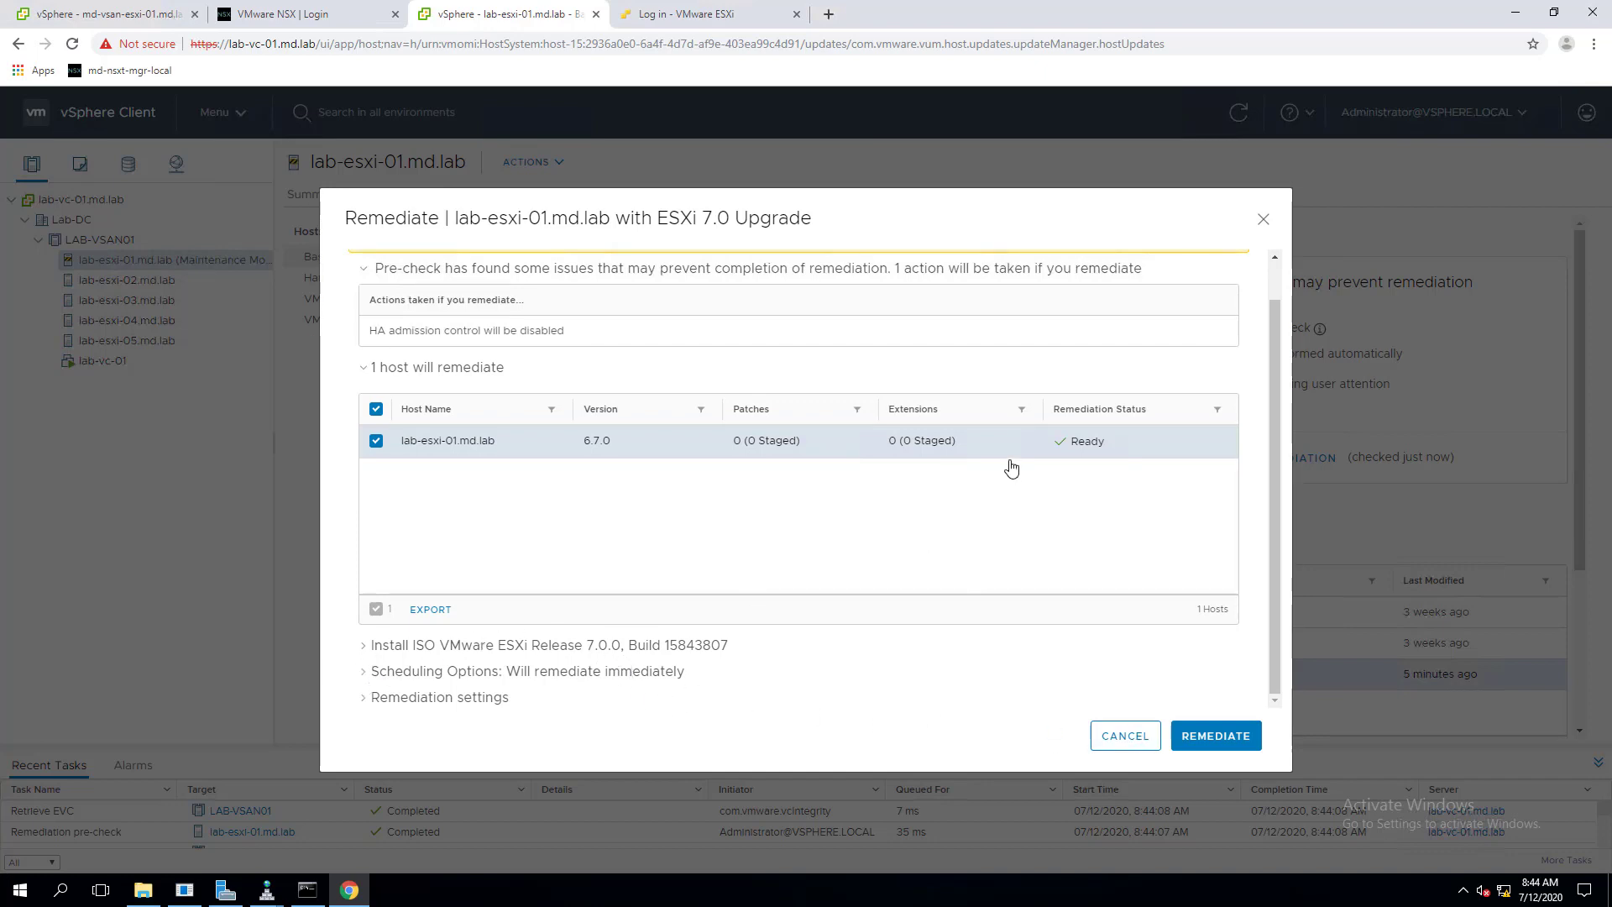
{"action": "left_click", "coordinate": [546, 670]}
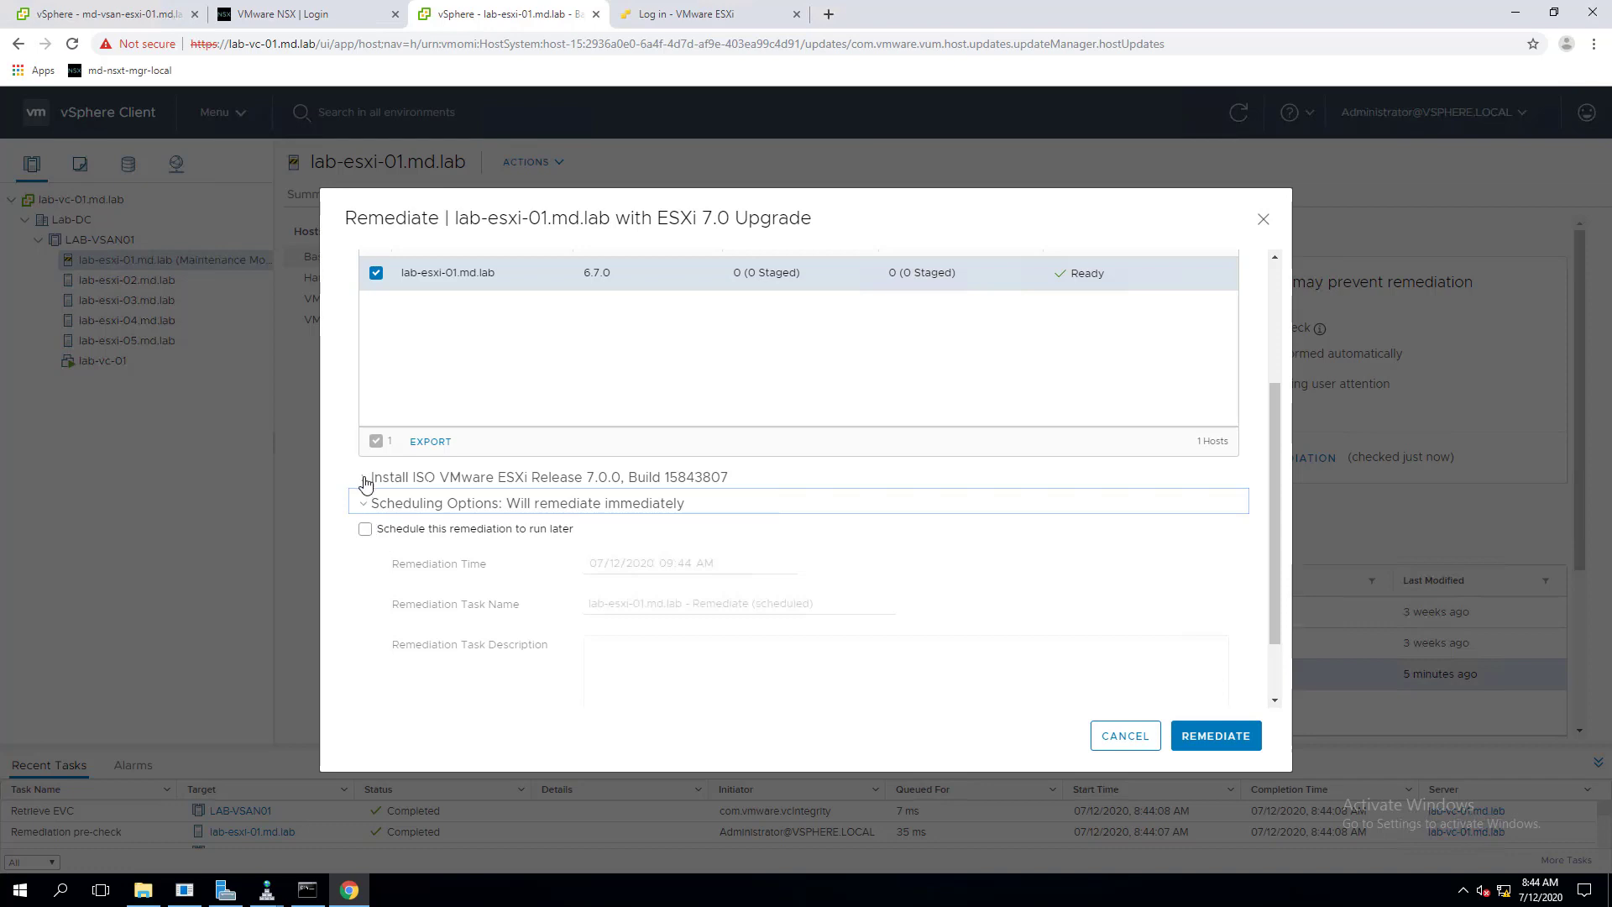
{"action": "left_click", "coordinate": [366, 528]}
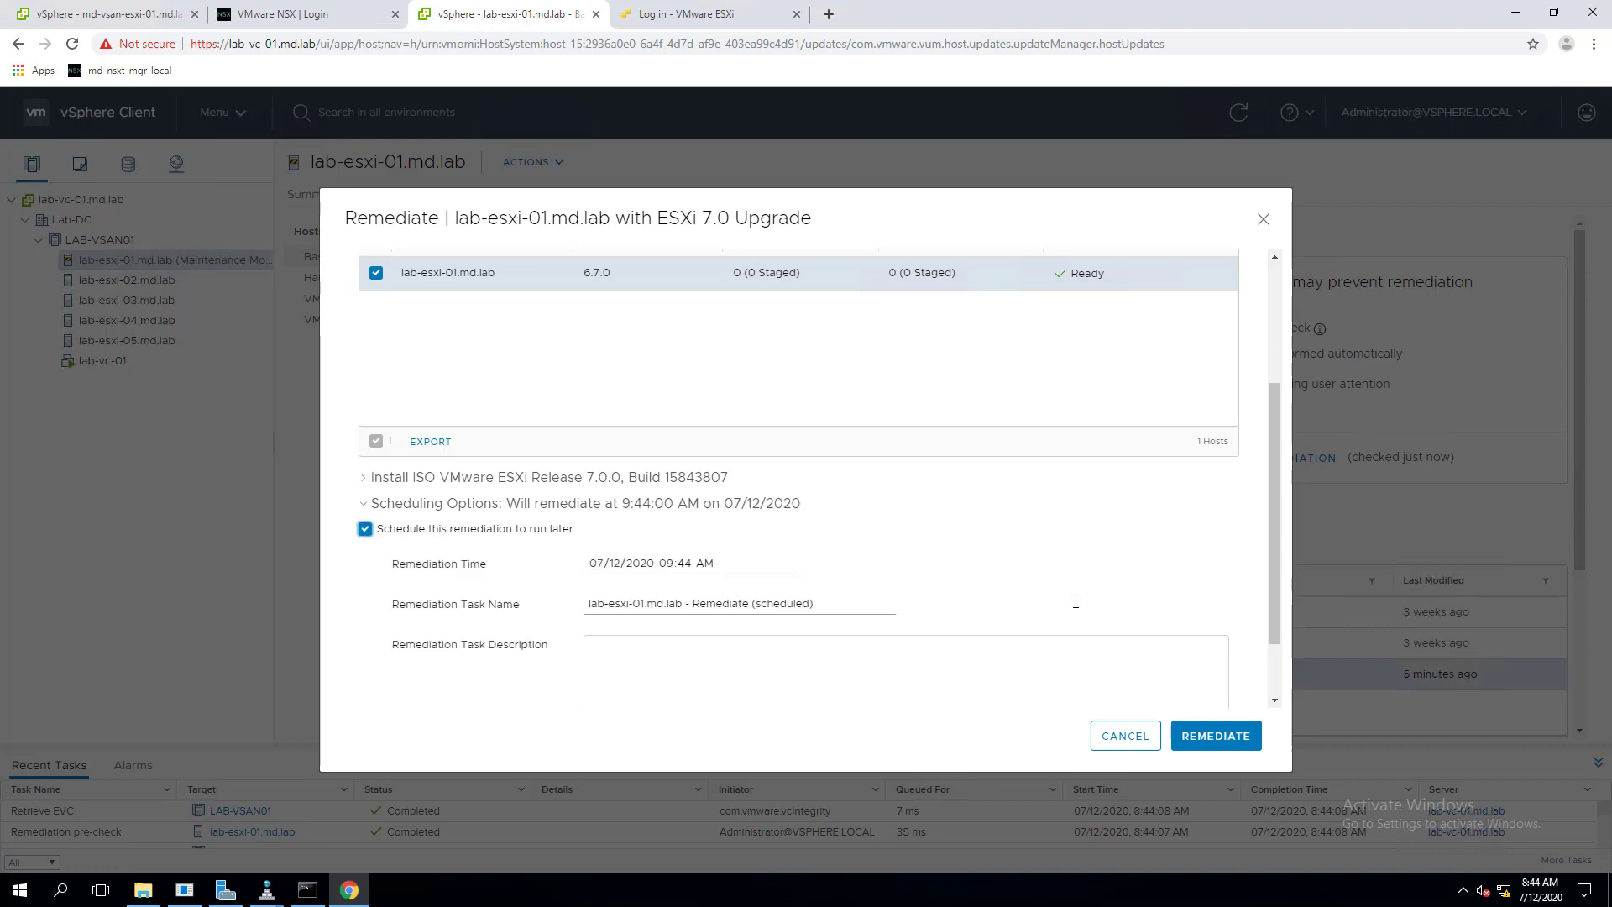
{"action": "scroll", "coordinate": [1029, 601], "scroll_direction": "down", "scroll_amount": 1}
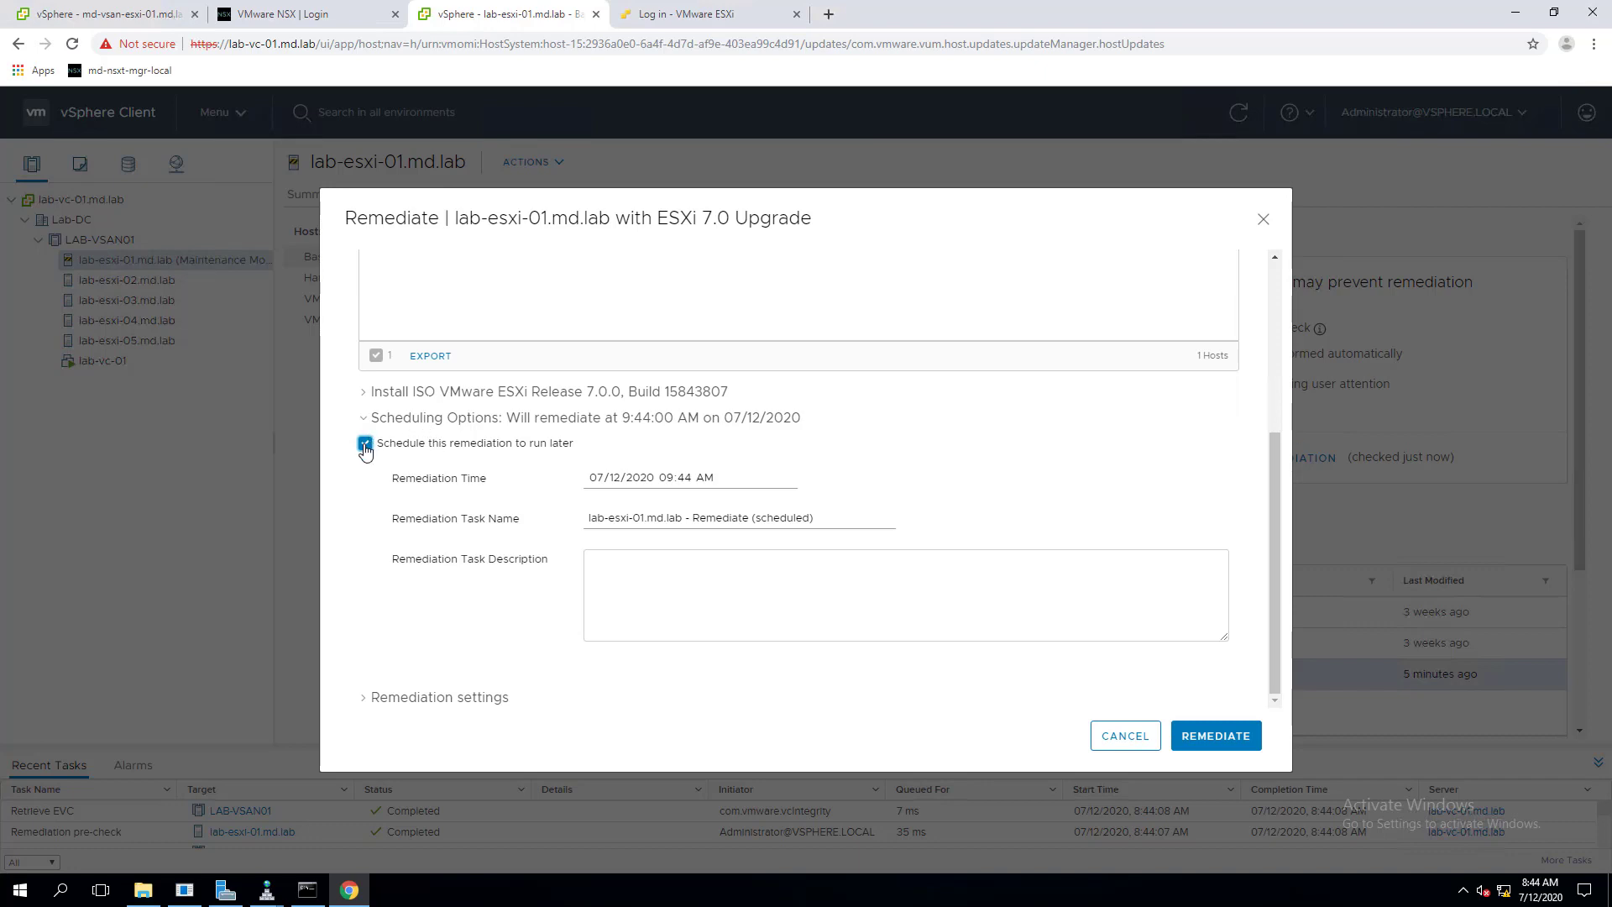
{"action": "left_click", "coordinate": [365, 709]}
{"action": "scroll", "coordinate": [1071, 537], "scroll_direction": "down", "scroll_amount": 1}
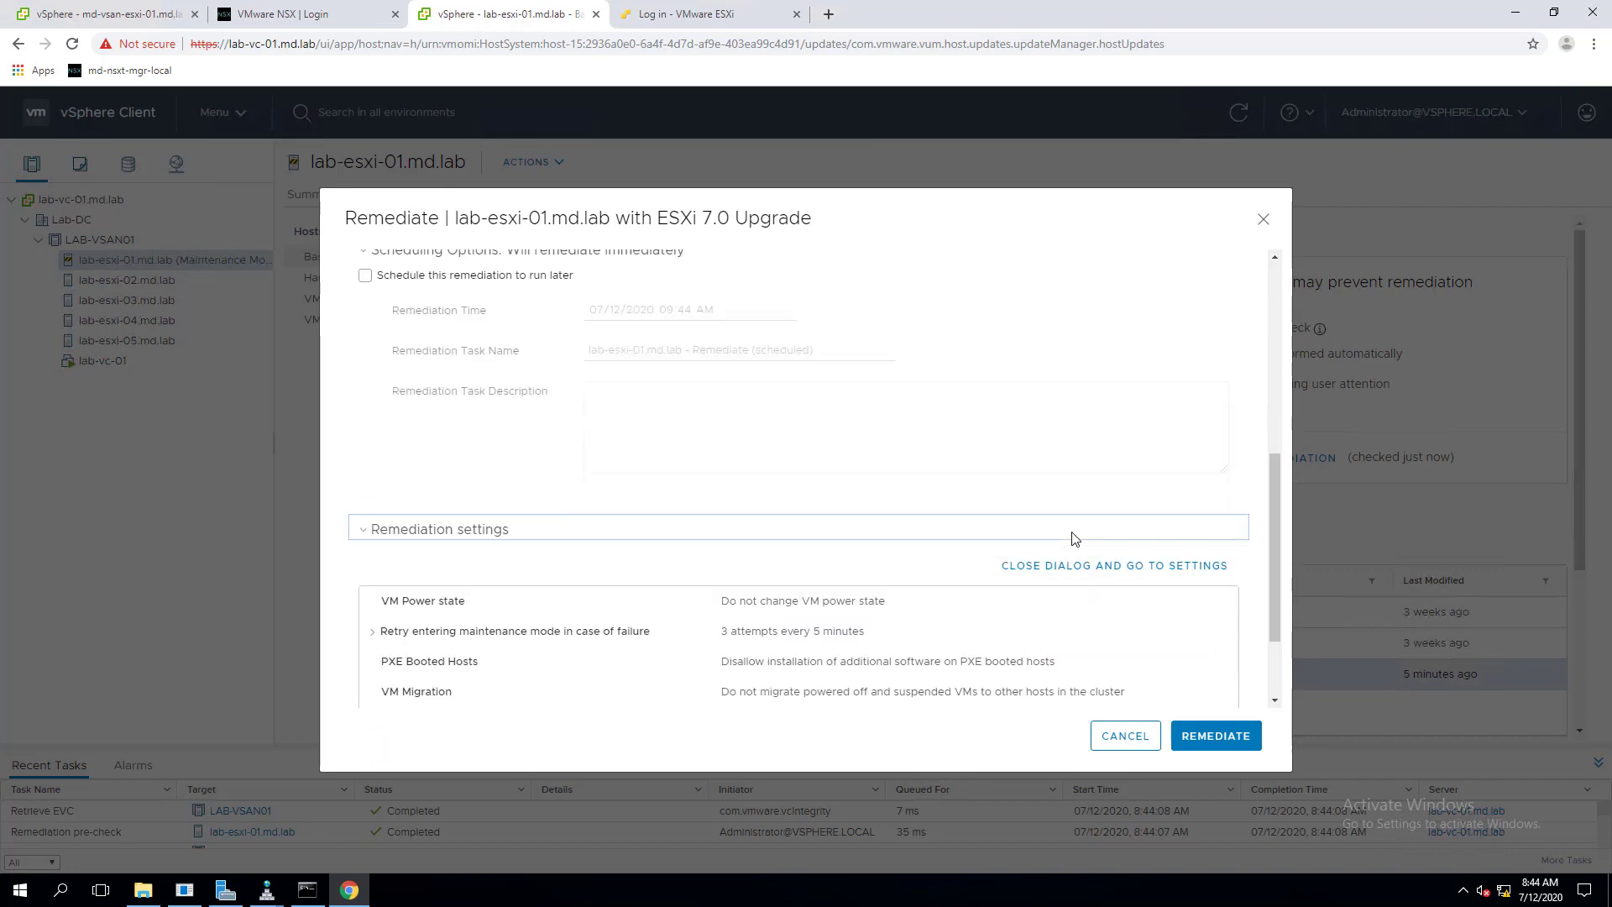
- Enable ignoring warnings about unsupported hardware devices and start the remediation of lab-esxi-01.md.lab
{"action": "scroll", "coordinate": [1097, 532], "scroll_direction": "down", "scroll_amount": 2}
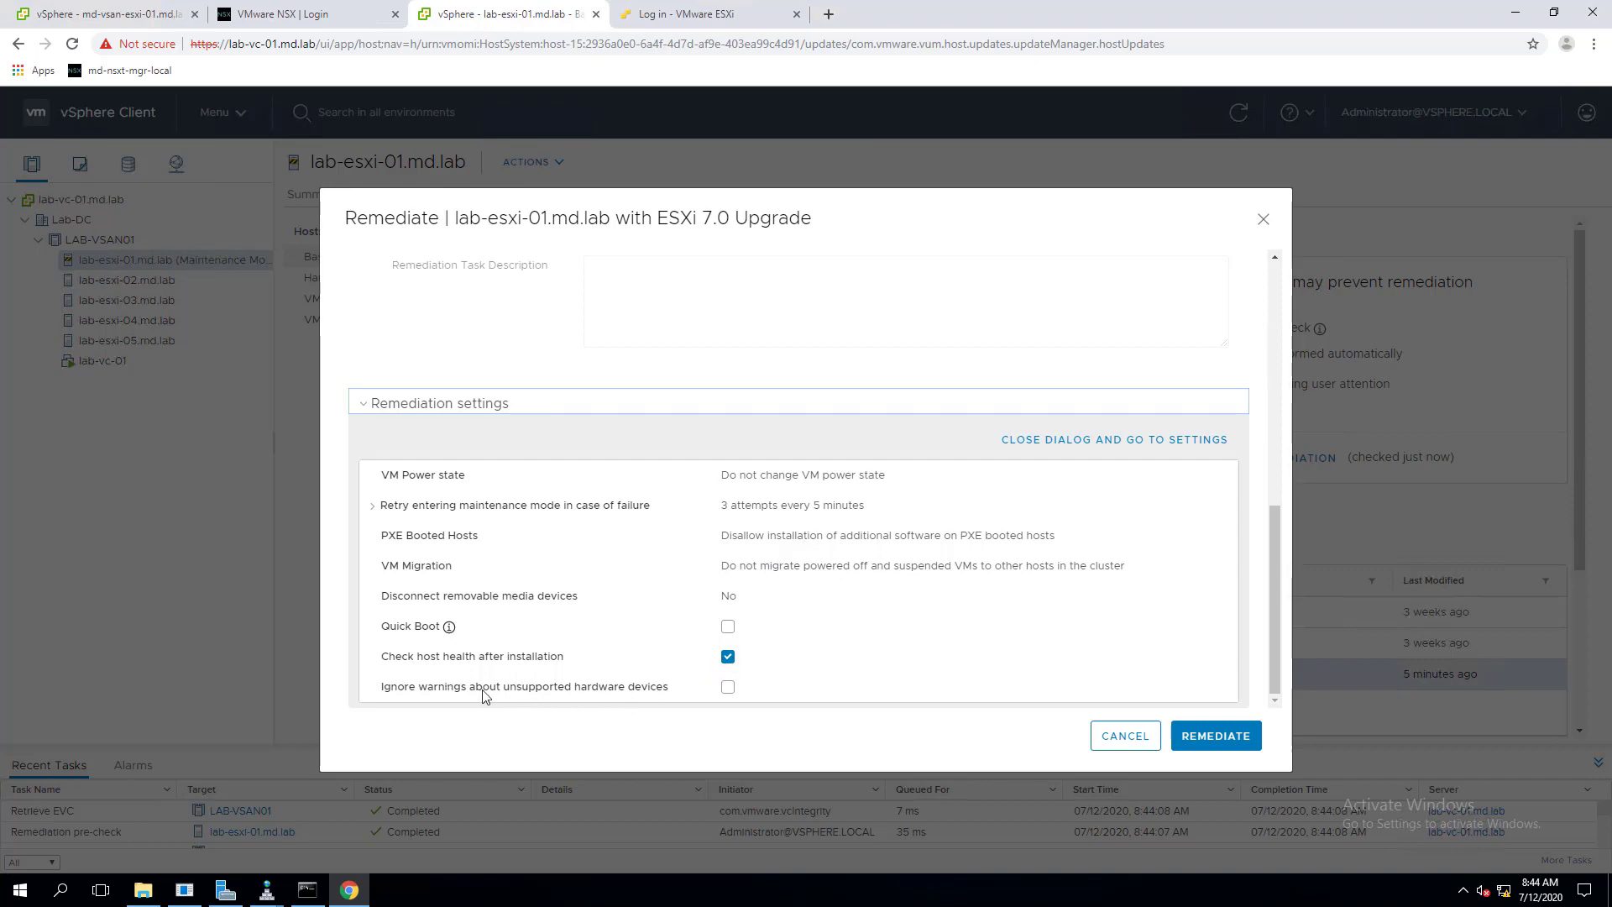
{"action": "left_click", "coordinate": [733, 694]}
{"action": "left_click", "coordinate": [733, 694]}
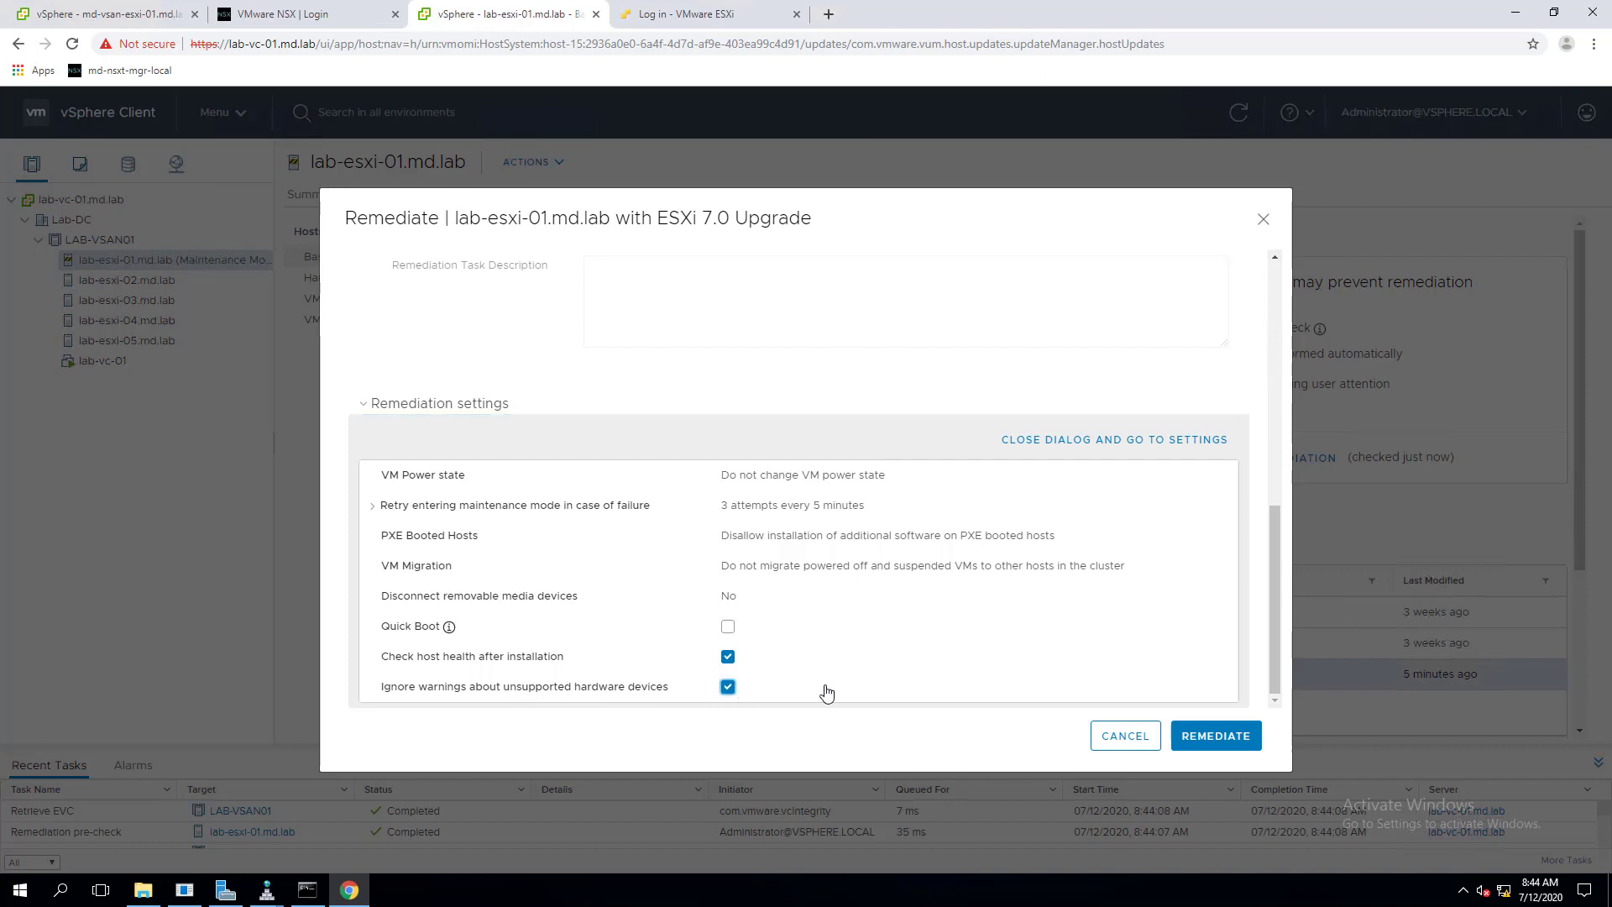
{"action": "left_click", "coordinate": [1213, 746]}
{"action": "left_click", "coordinate": [1213, 744]}
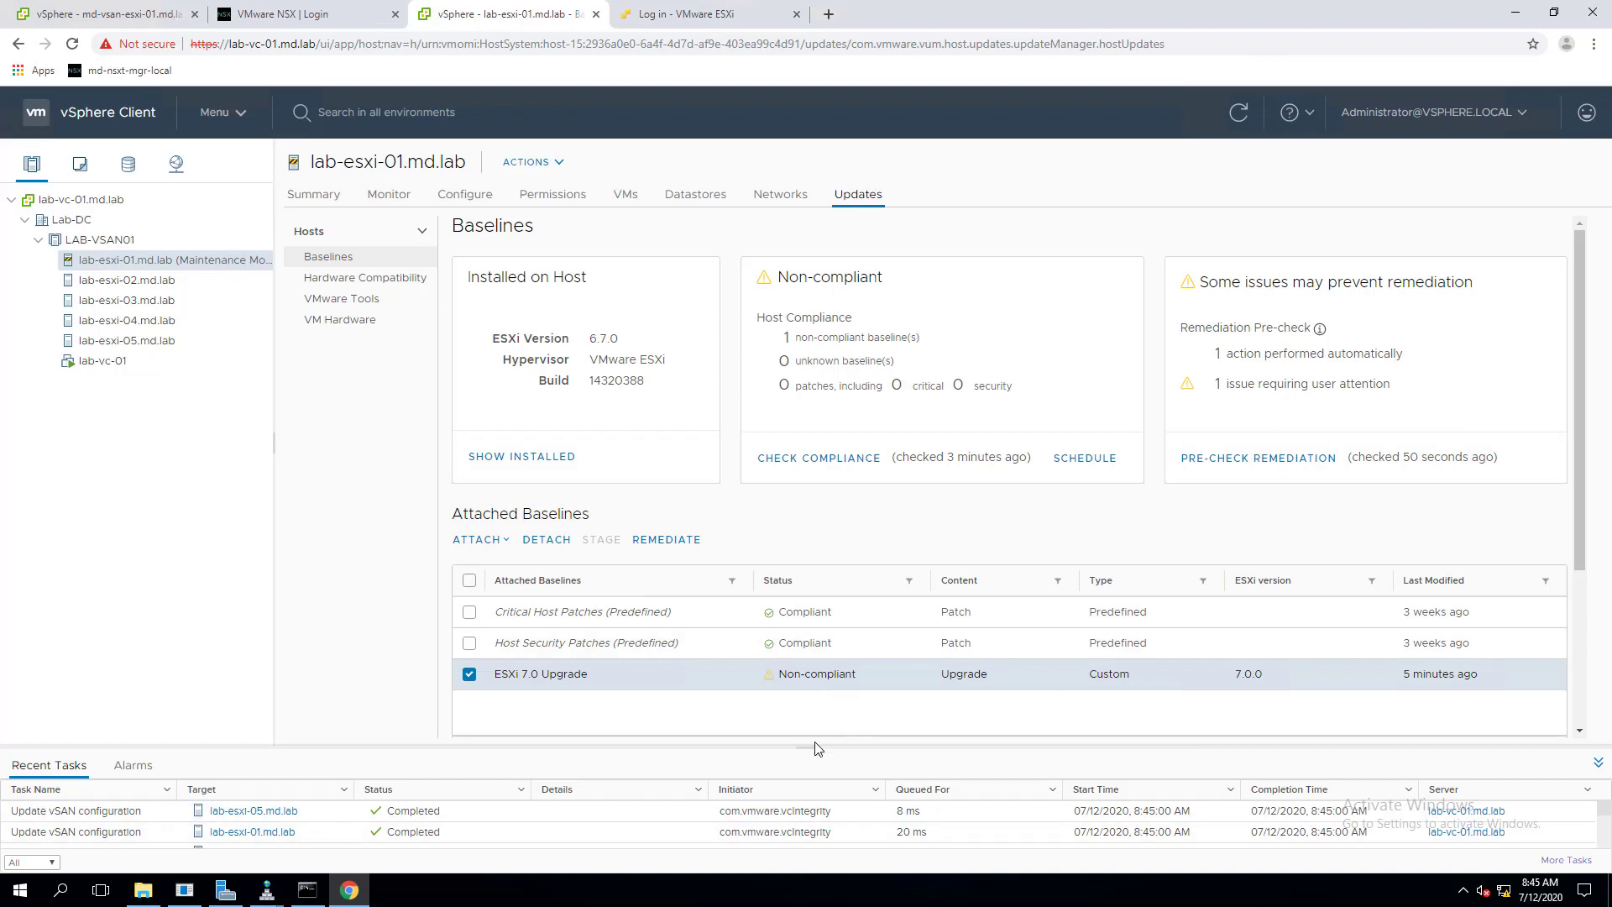
- Enlarge the recent tasks area, follow the remediation of lab-esxi-01.md.lab, and dismiss the downloads bar on its console page
{"action": "left_click_drag", "start_coordinate": [814, 747], "coordinate": [814, 655]}
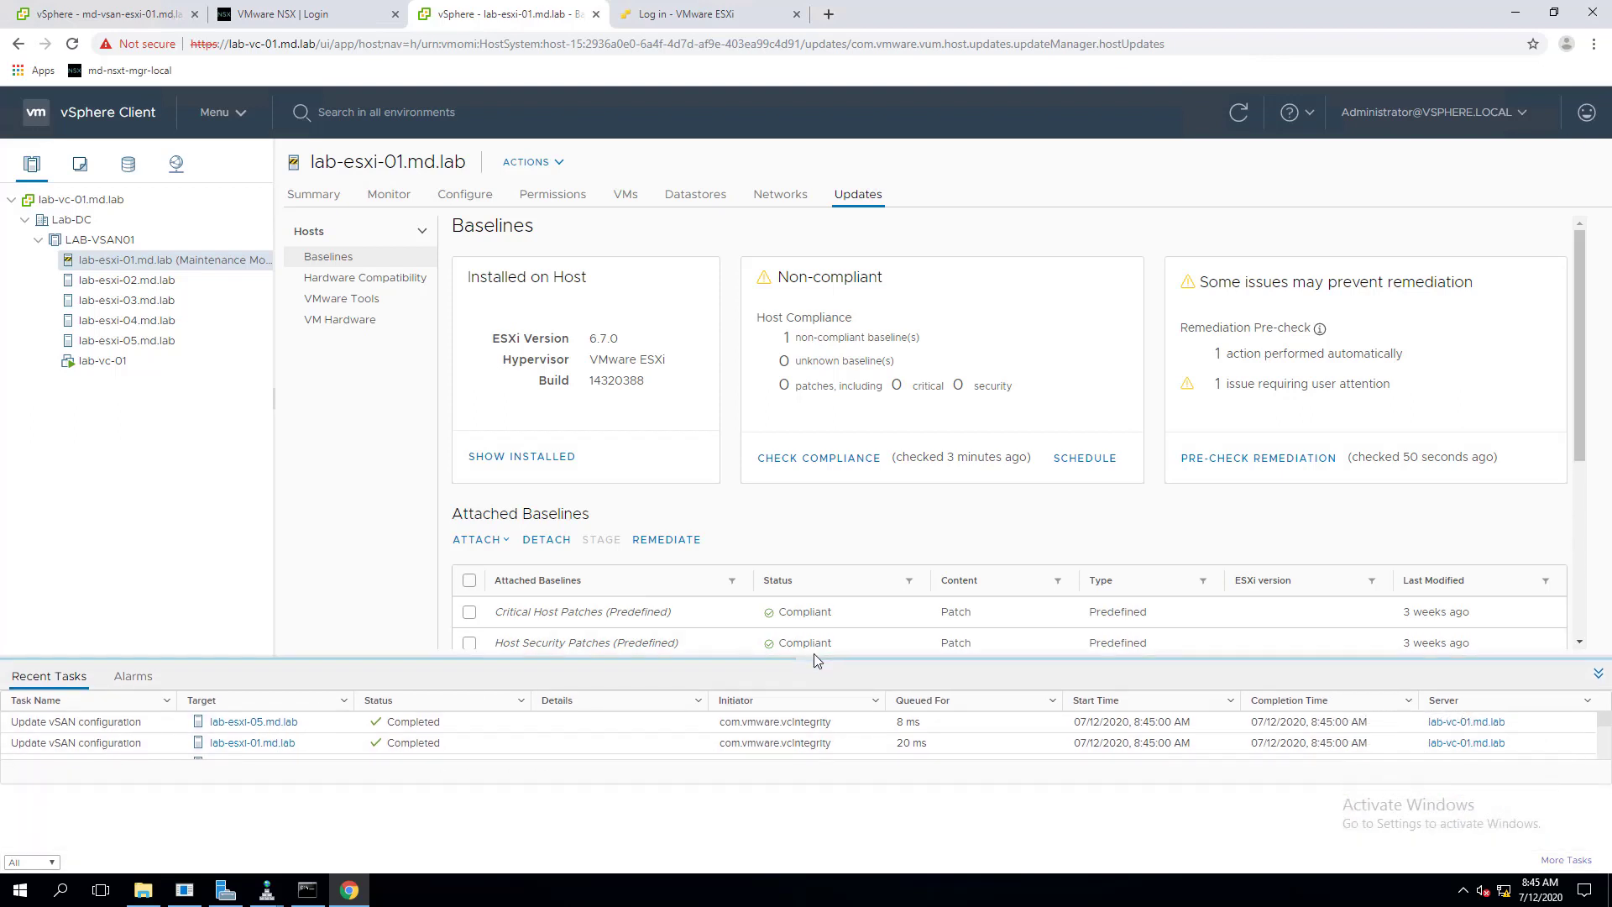
{"action": "scroll", "coordinate": [520, 785], "scroll_direction": "down", "scroll_amount": 2}
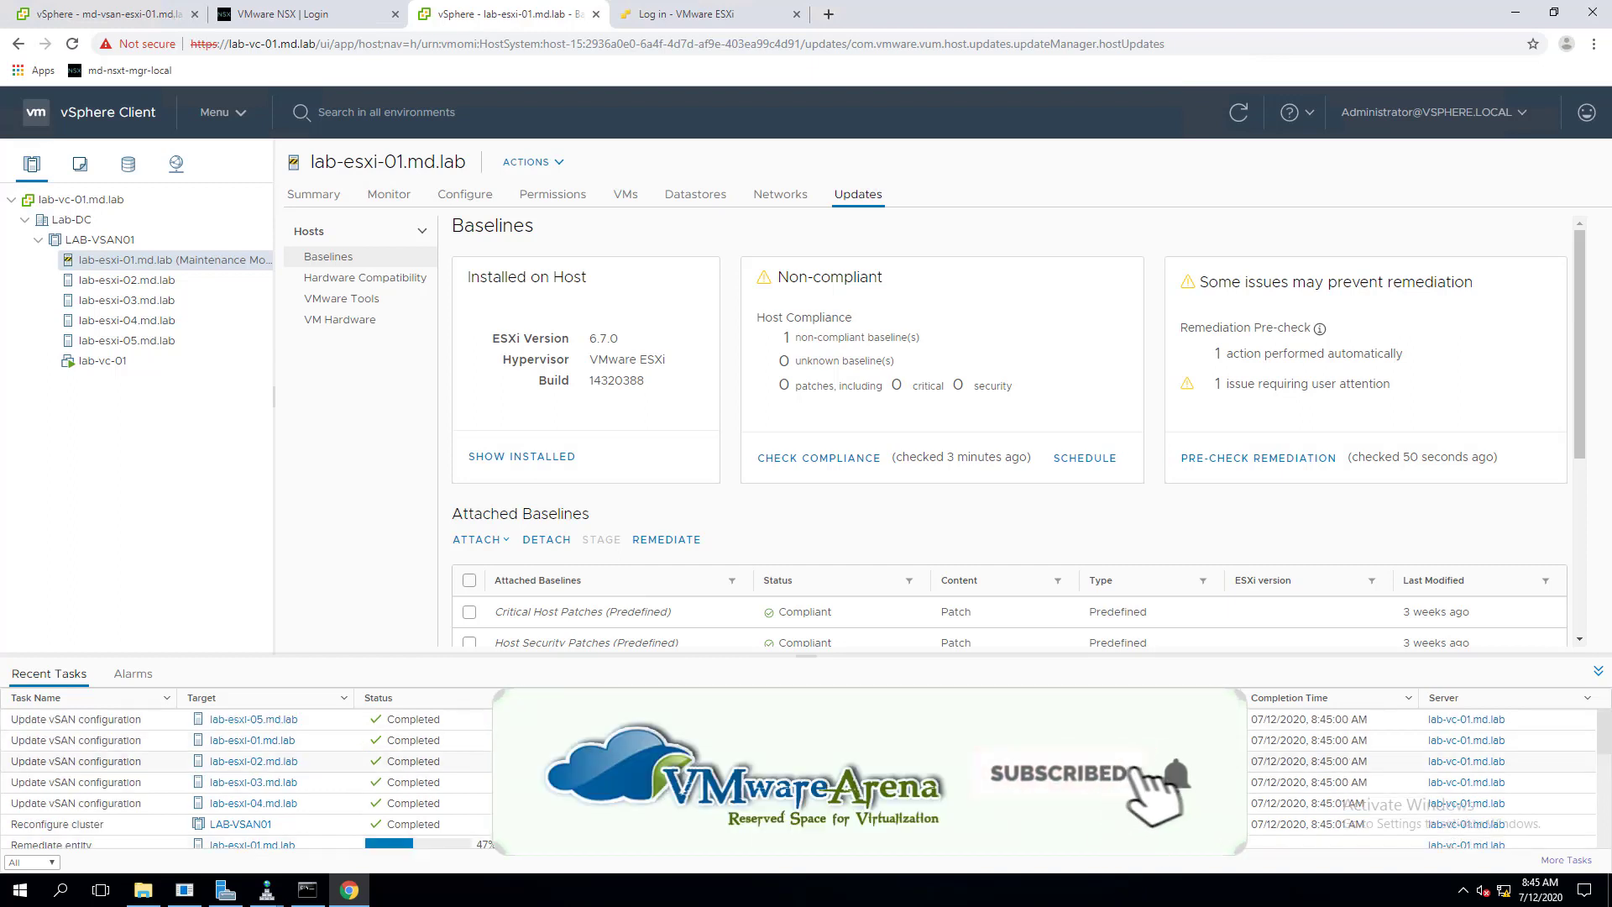
{"action": "scroll", "coordinate": [420, 751], "scroll_direction": "down", "scroll_amount": 2}
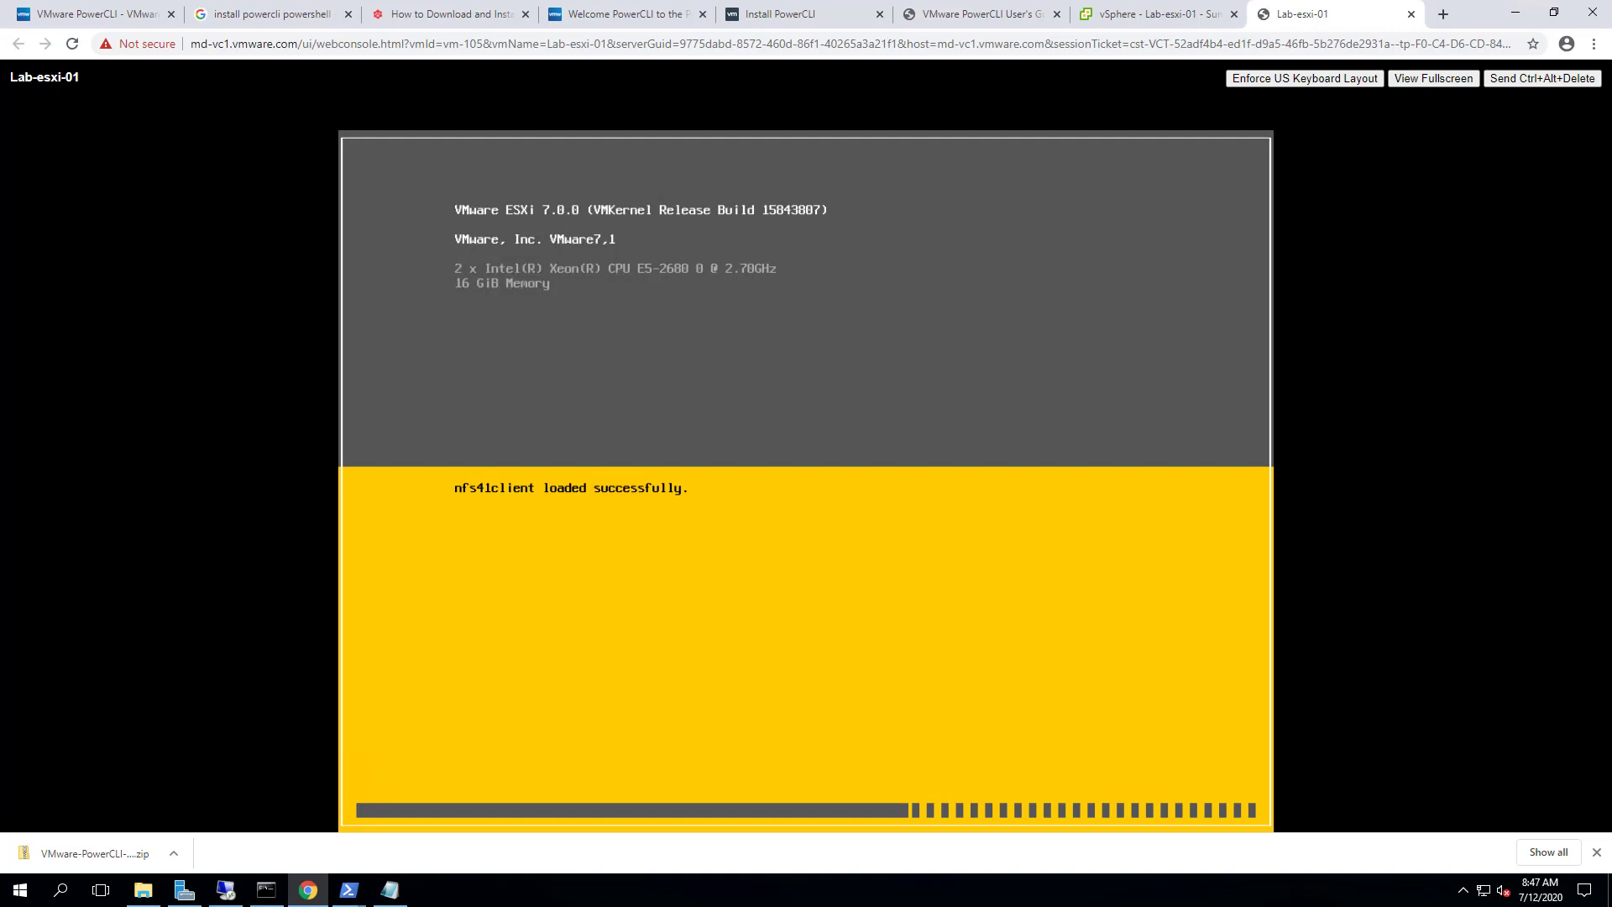
{"action": "left_click", "coordinate": [1598, 854]}
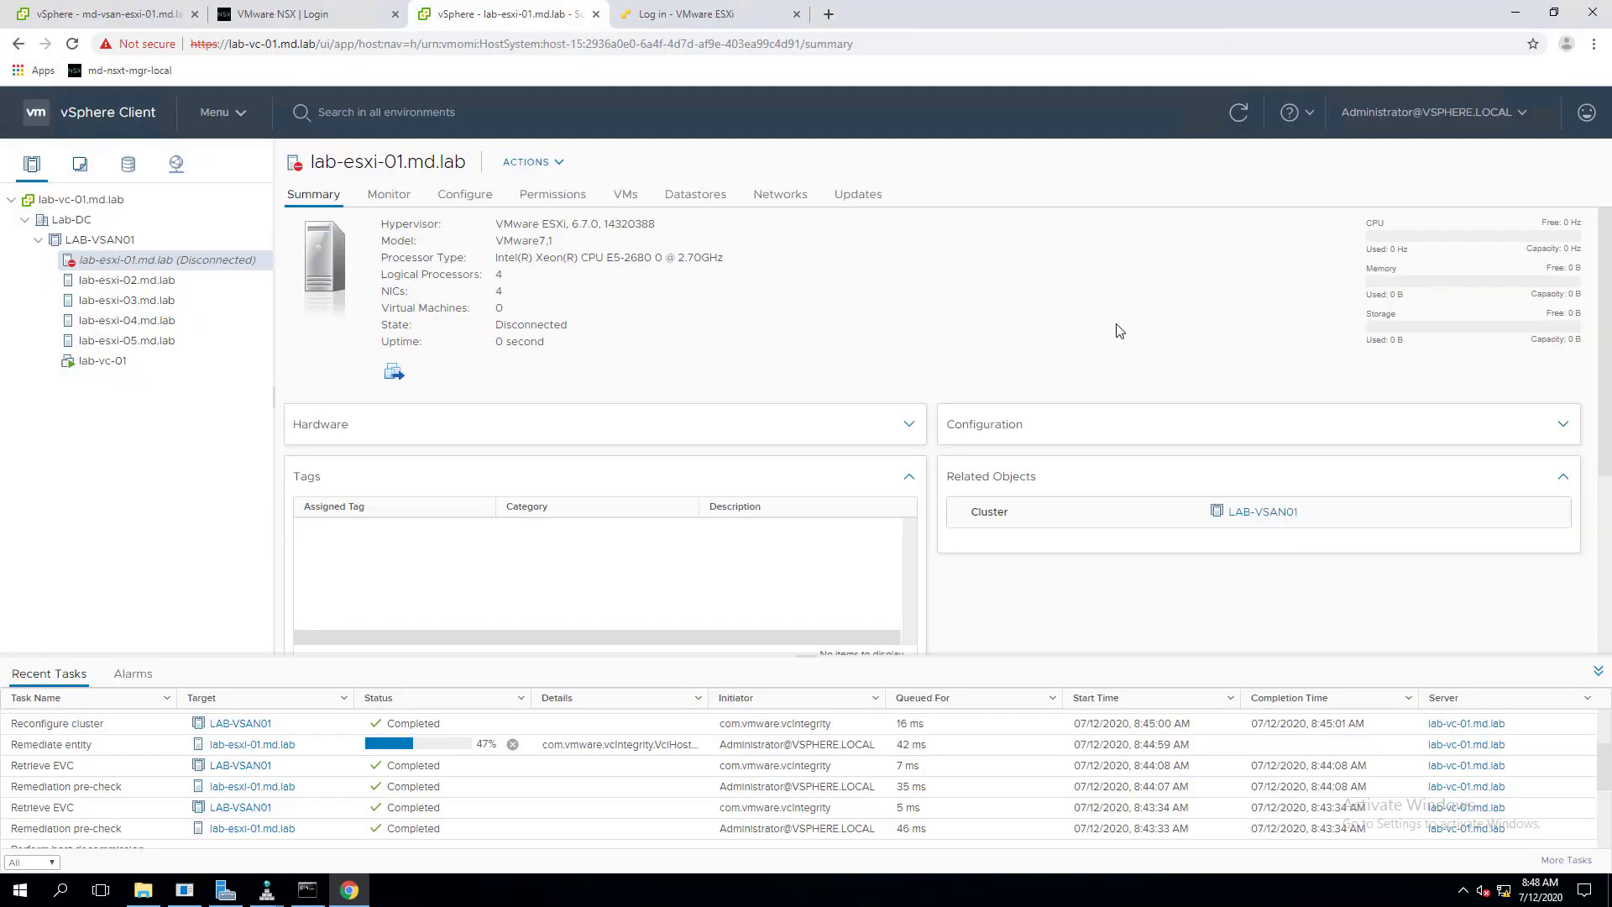
- Refresh the client, check the Command Prompt window and look through the summary of lab-esxi-01.md.lab
{"action": "left_click", "coordinate": [1241, 115]}
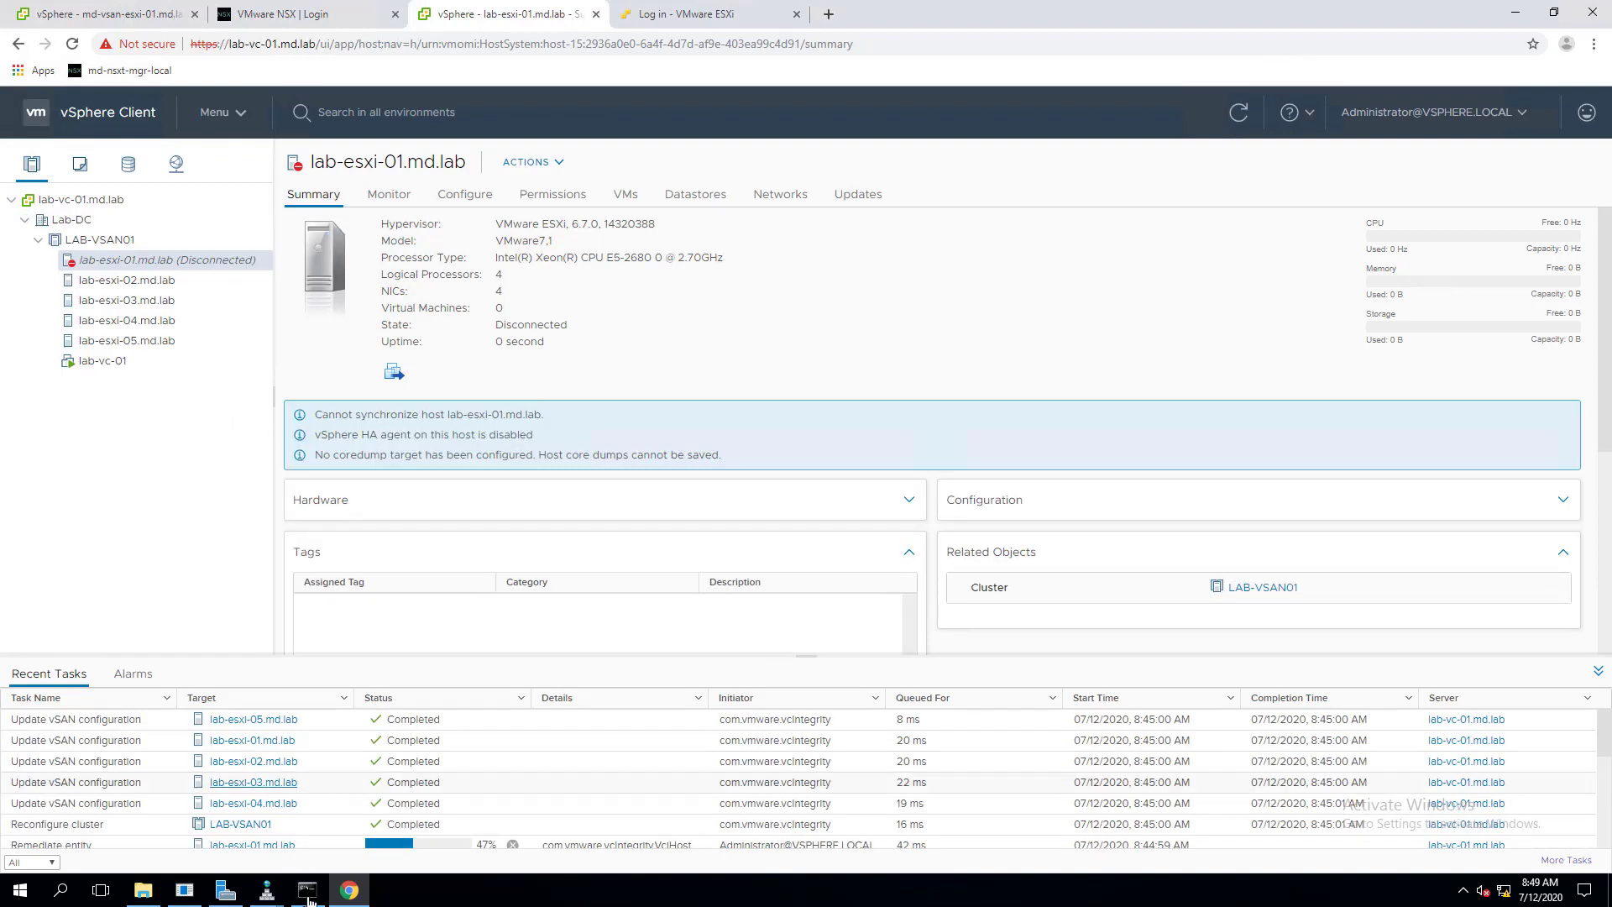
{"action": "mouse_move", "coordinate": [309, 897]}
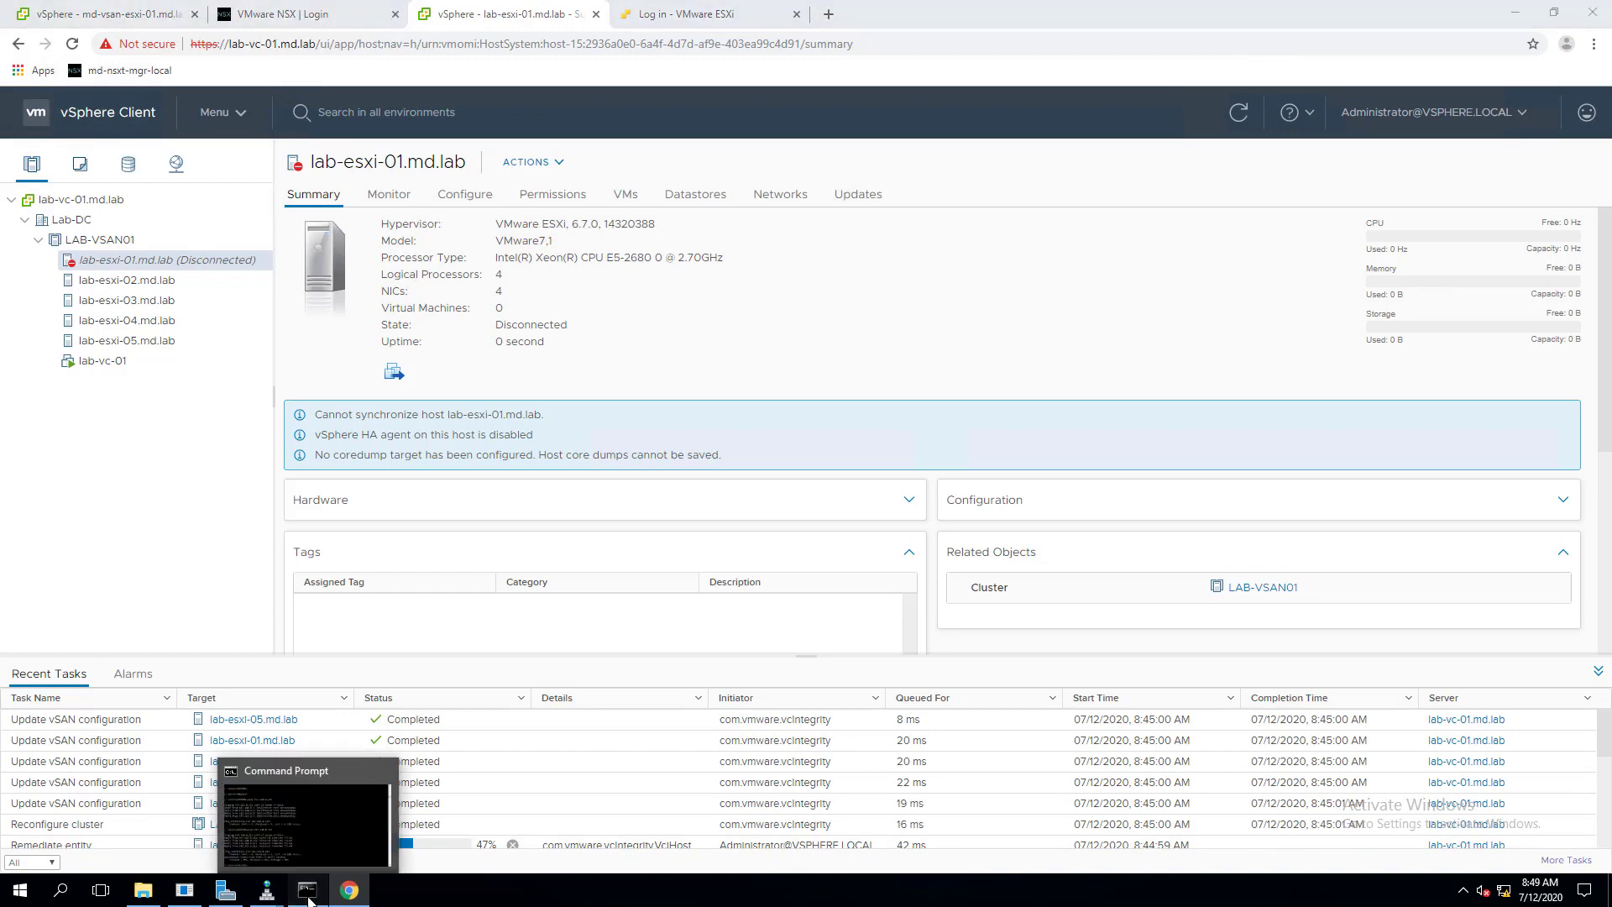
{"action": "left_click", "coordinate": [333, 828]}
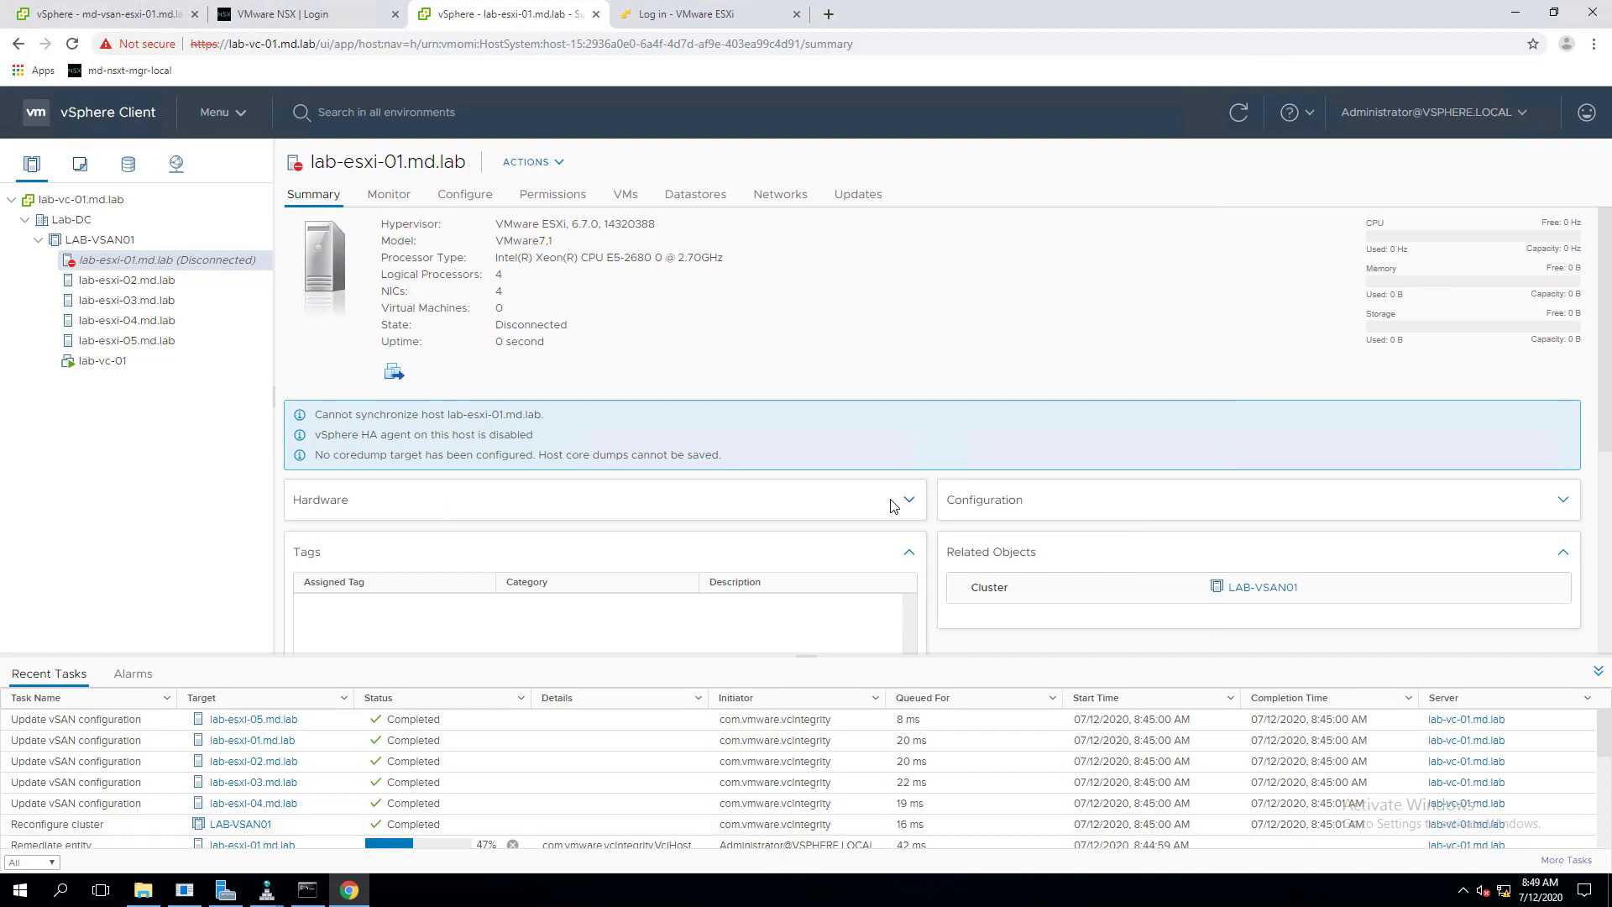
{"action": "scroll", "coordinate": [893, 506], "scroll_direction": "down", "scroll_amount": 5}
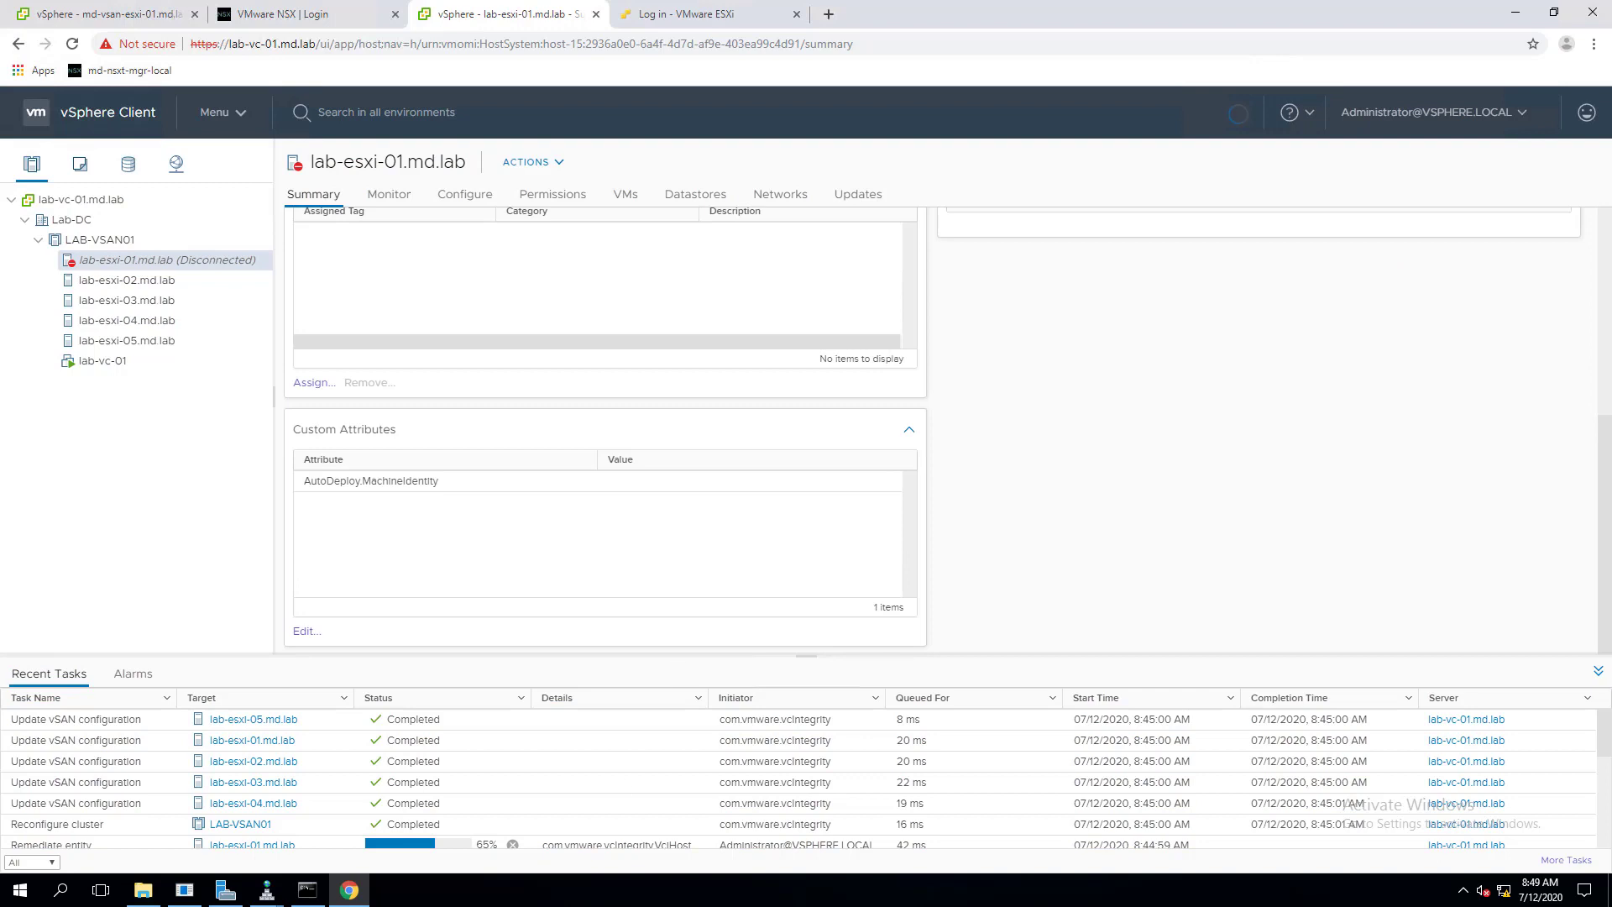
- Check the ping results in the Command Prompt window and review the update baselines of lab-esxi-01.md.lab in the vSphere Client
{"action": "left_click", "coordinate": [311, 897]}
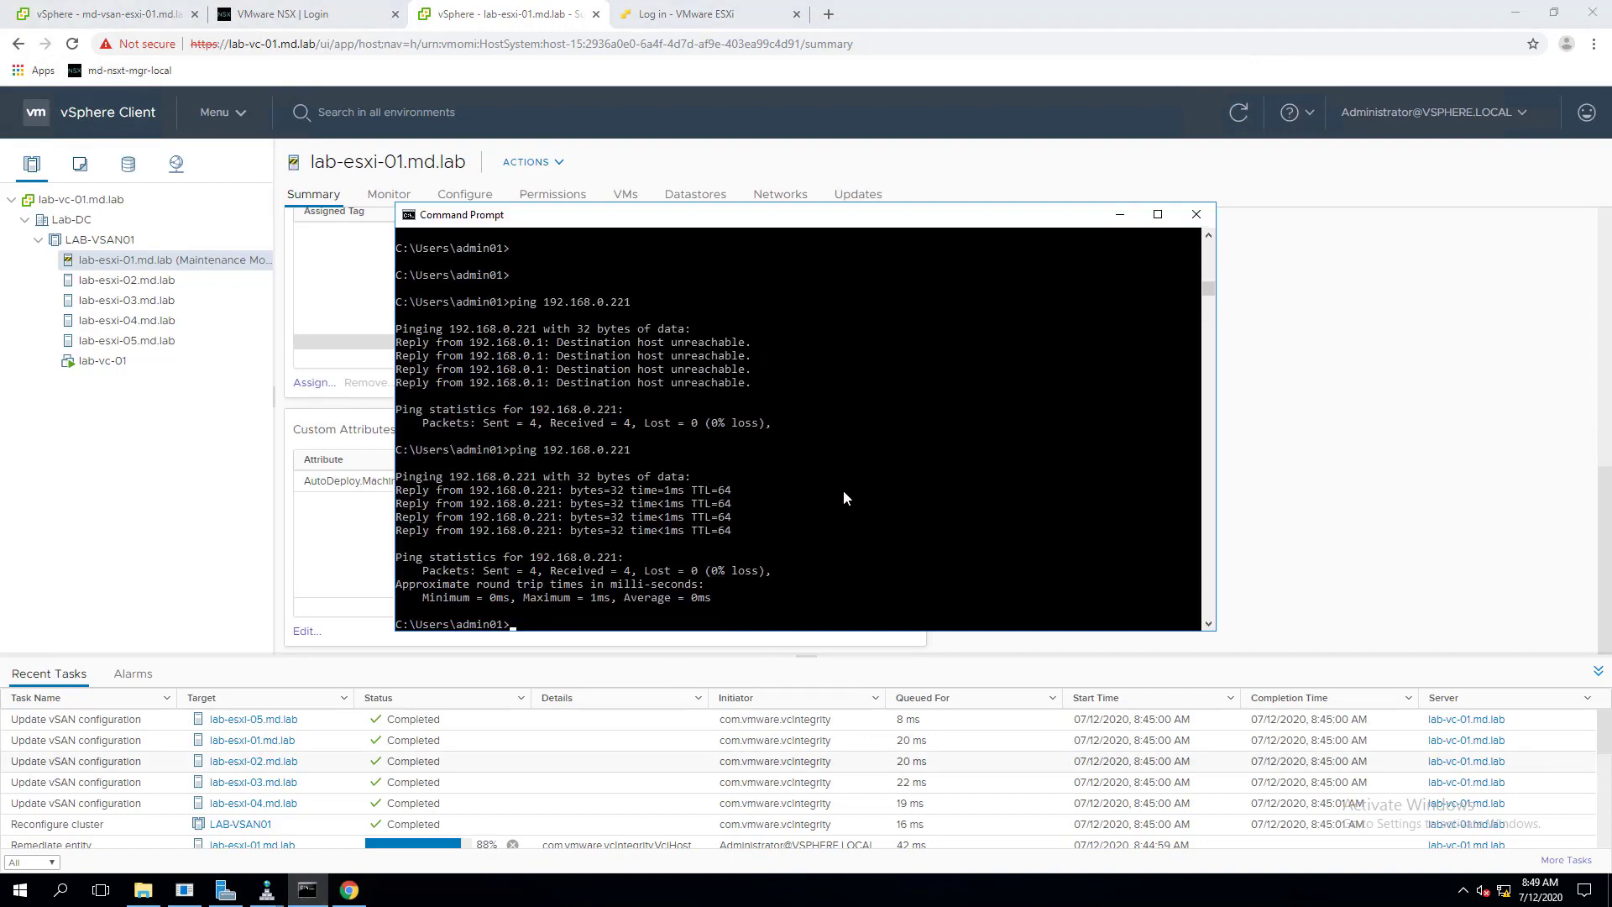
{"action": "left_click", "coordinate": [610, 854]}
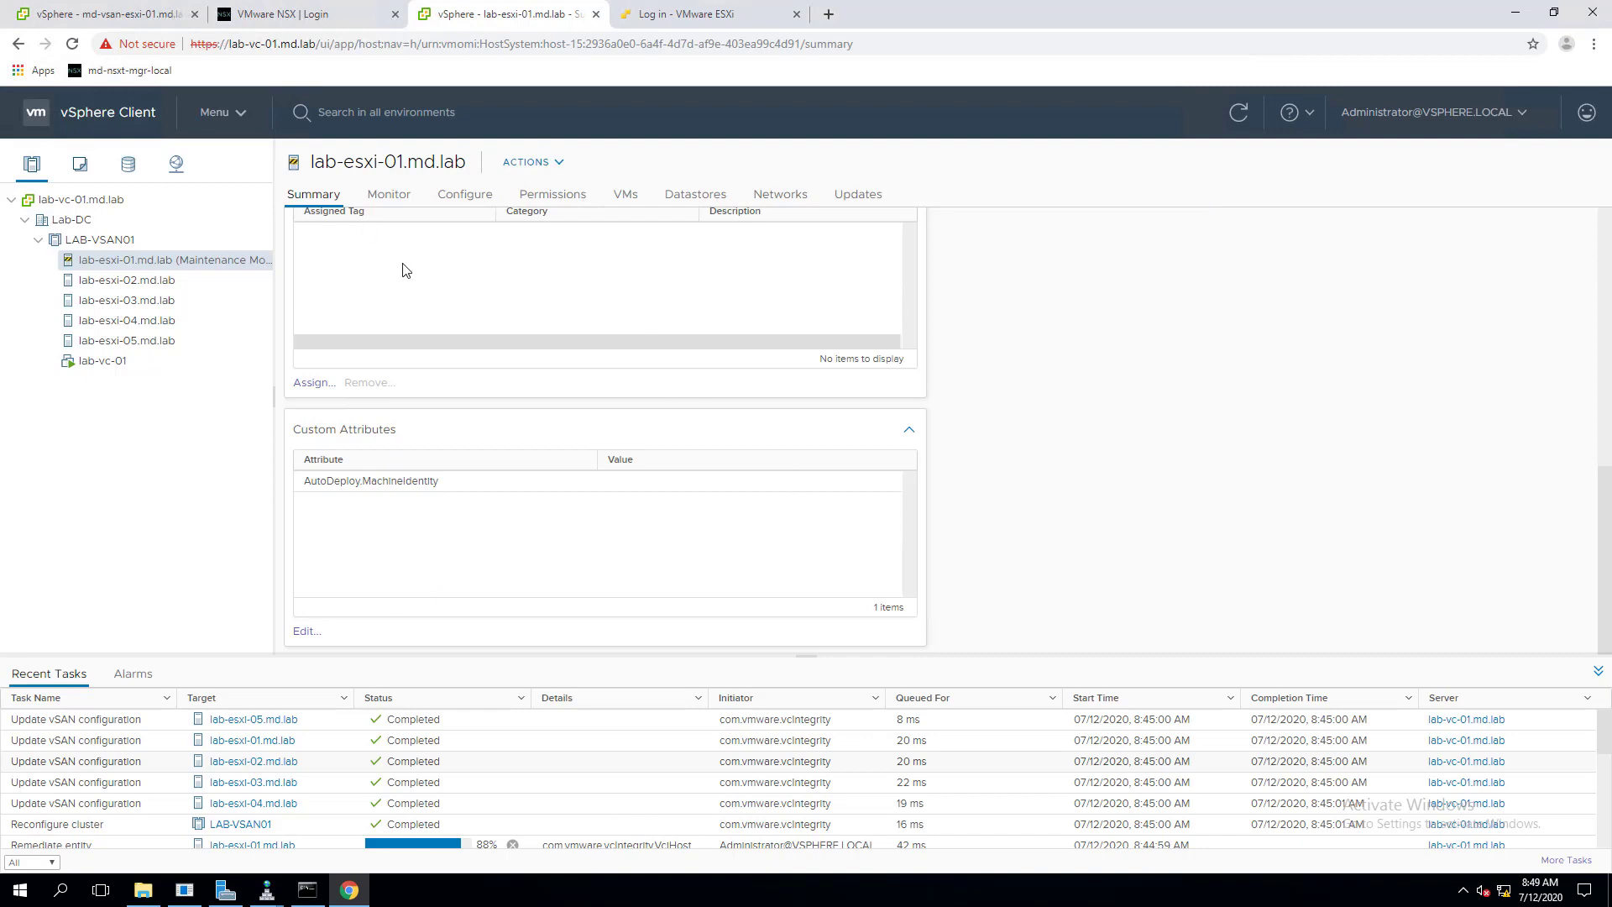
{"action": "left_click", "coordinate": [865, 200]}
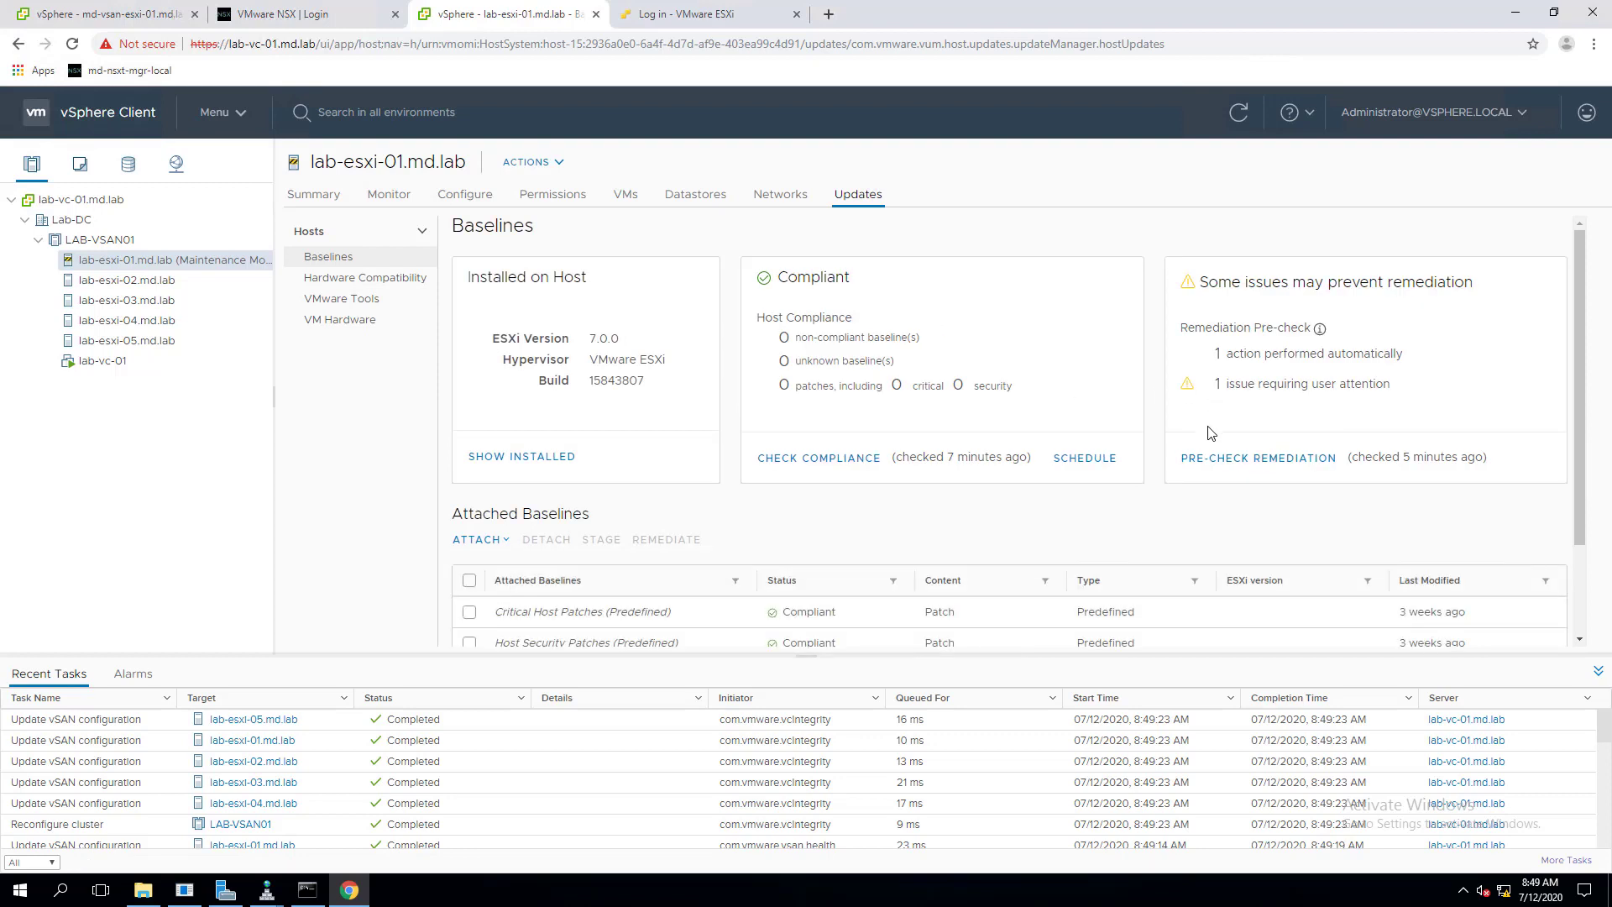
{"action": "scroll", "coordinate": [1210, 433], "scroll_direction": "down", "scroll_amount": 3}
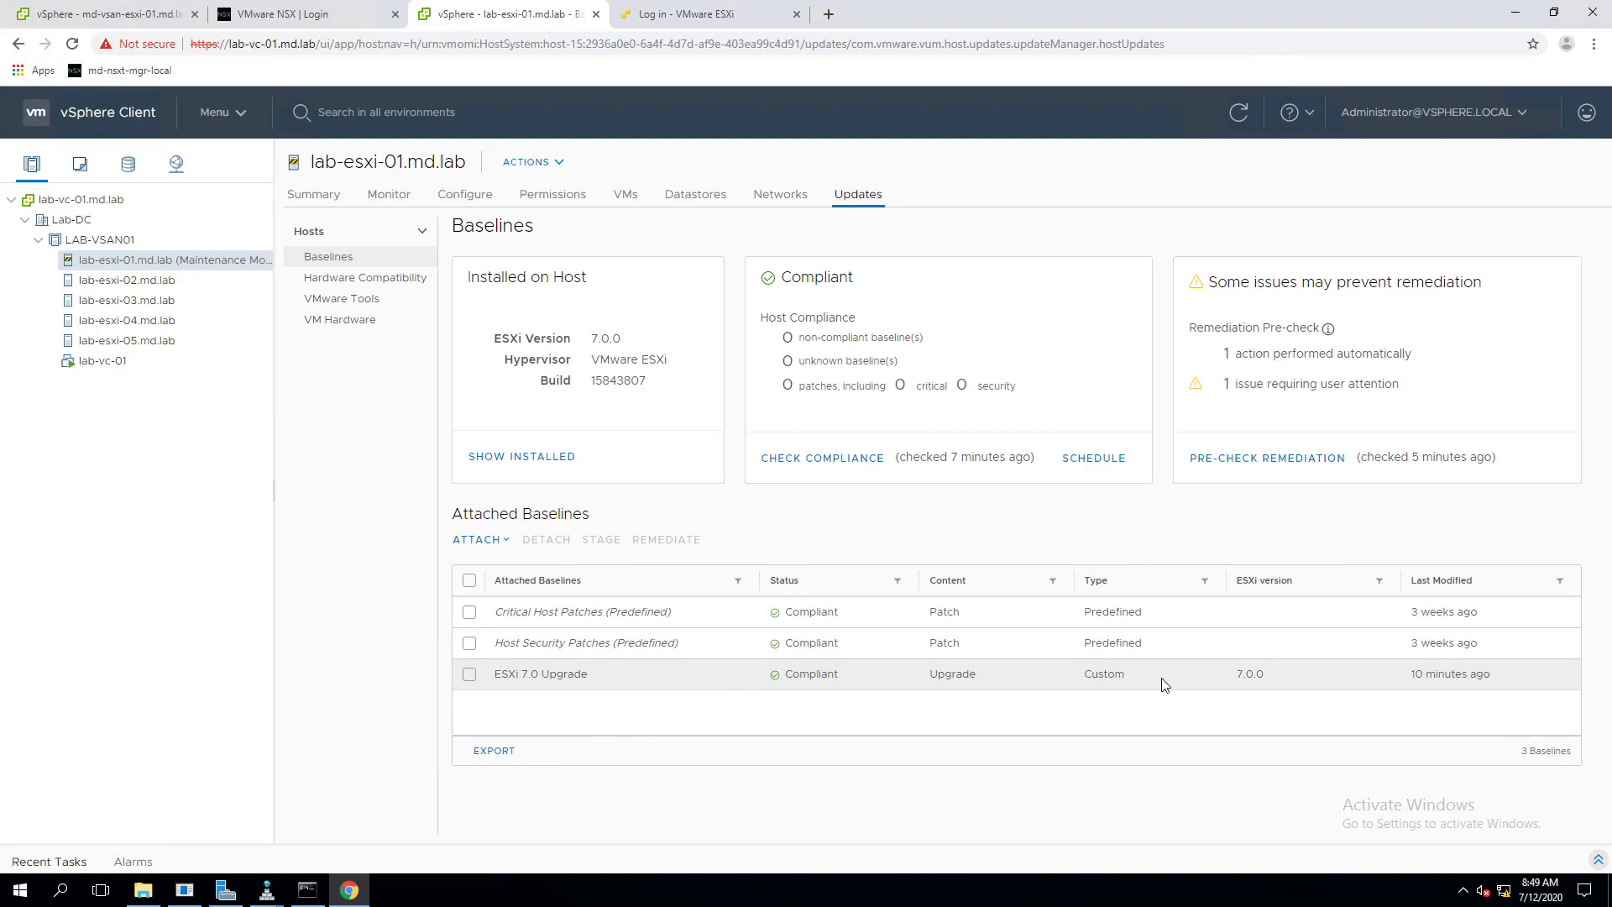
- Check the hypervisor version and build in the summary of lab-esxi-01.md.lab and return to its baseline compliance
{"action": "left_click", "coordinate": [318, 198]}
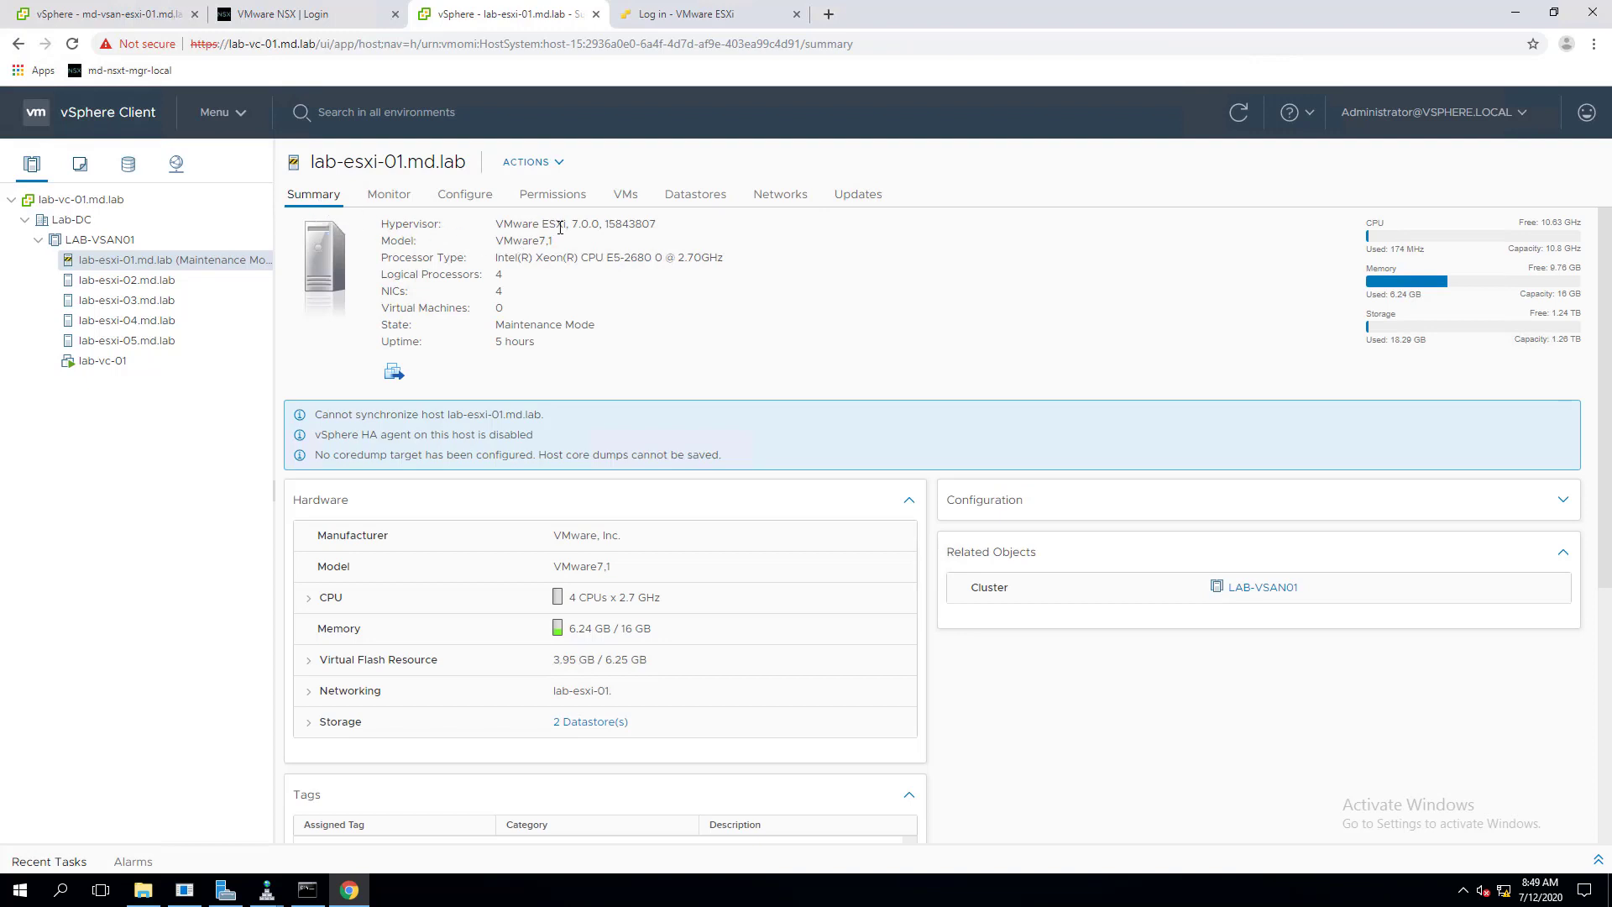
{"action": "left_click_drag", "start_coordinate": [555, 223], "coordinate": [694, 237]}
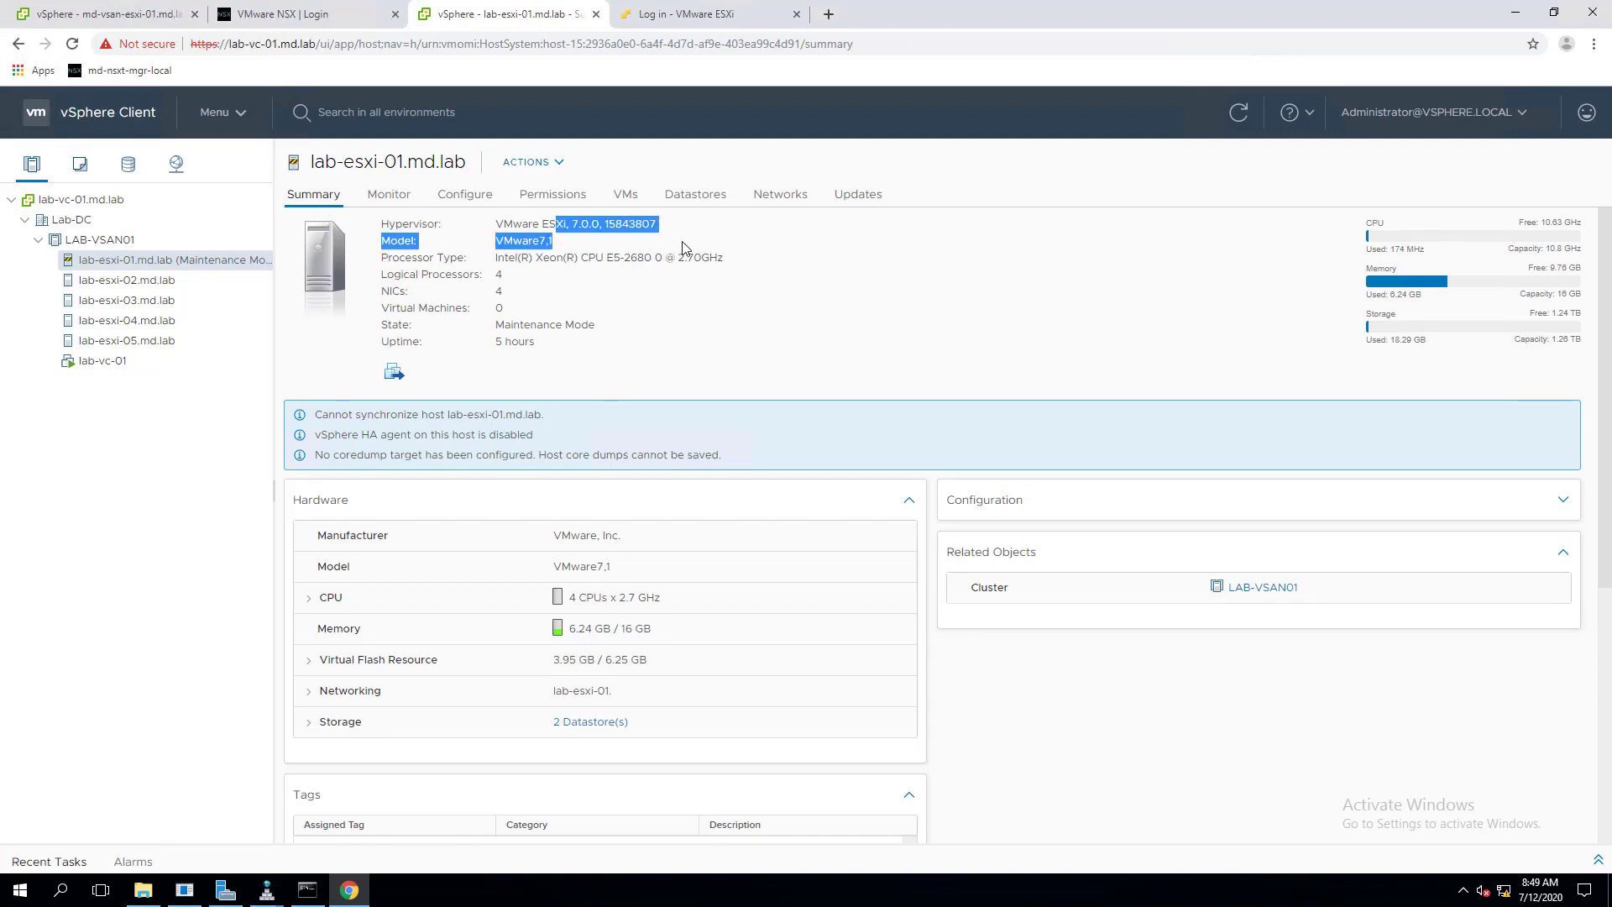
{"action": "left_click", "coordinate": [664, 289]}
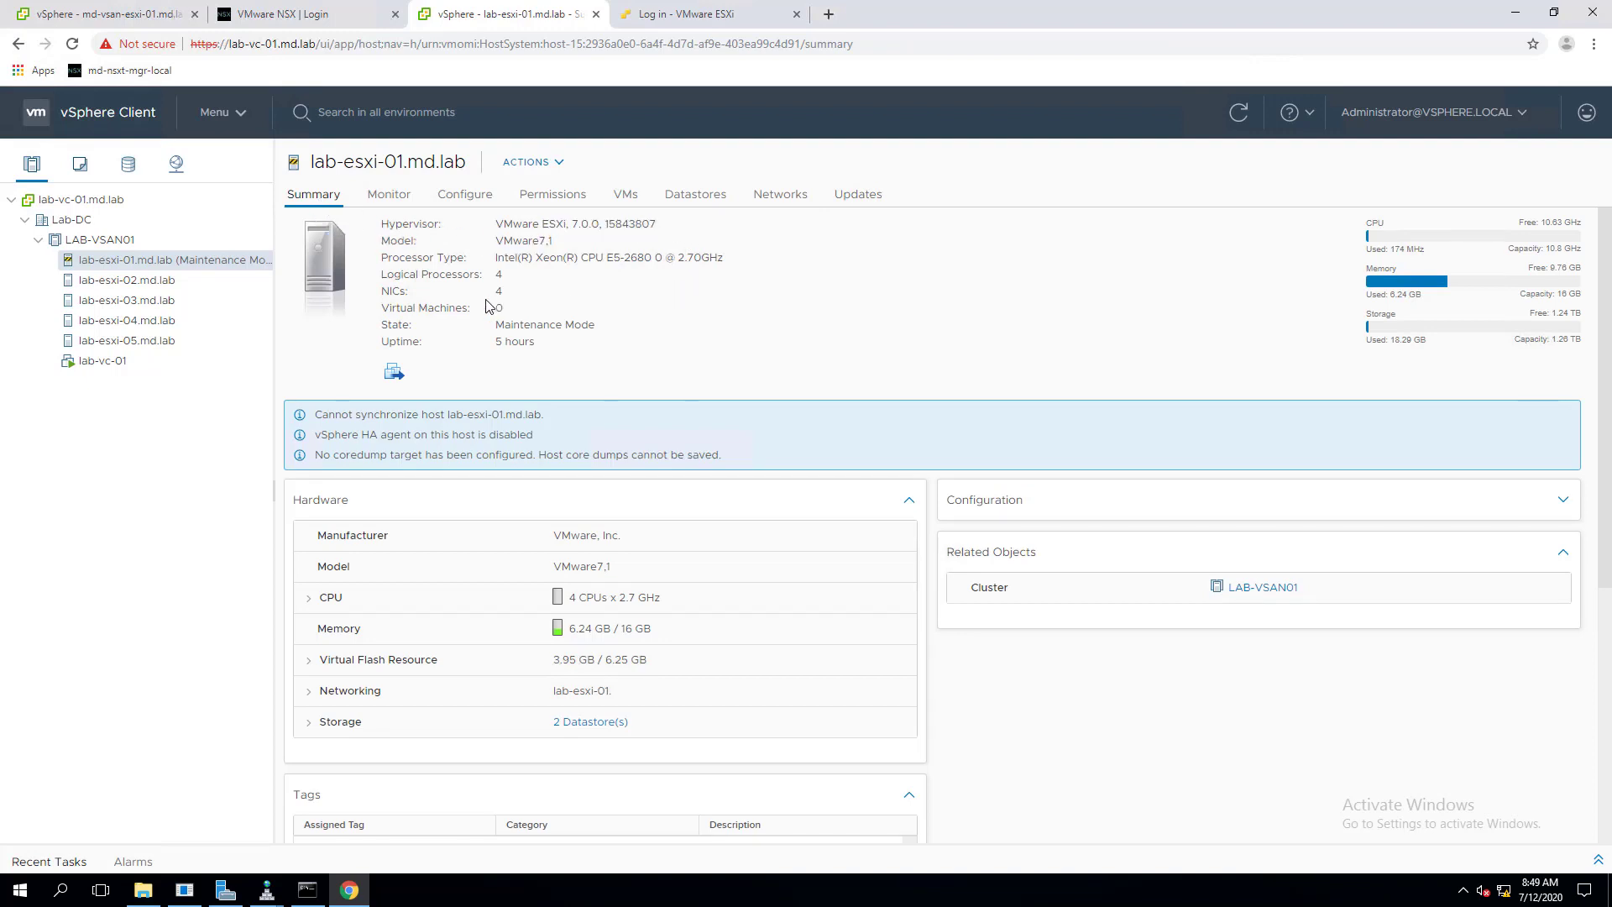
{"action": "left_click_drag", "start_coordinate": [528, 223], "coordinate": [686, 243]}
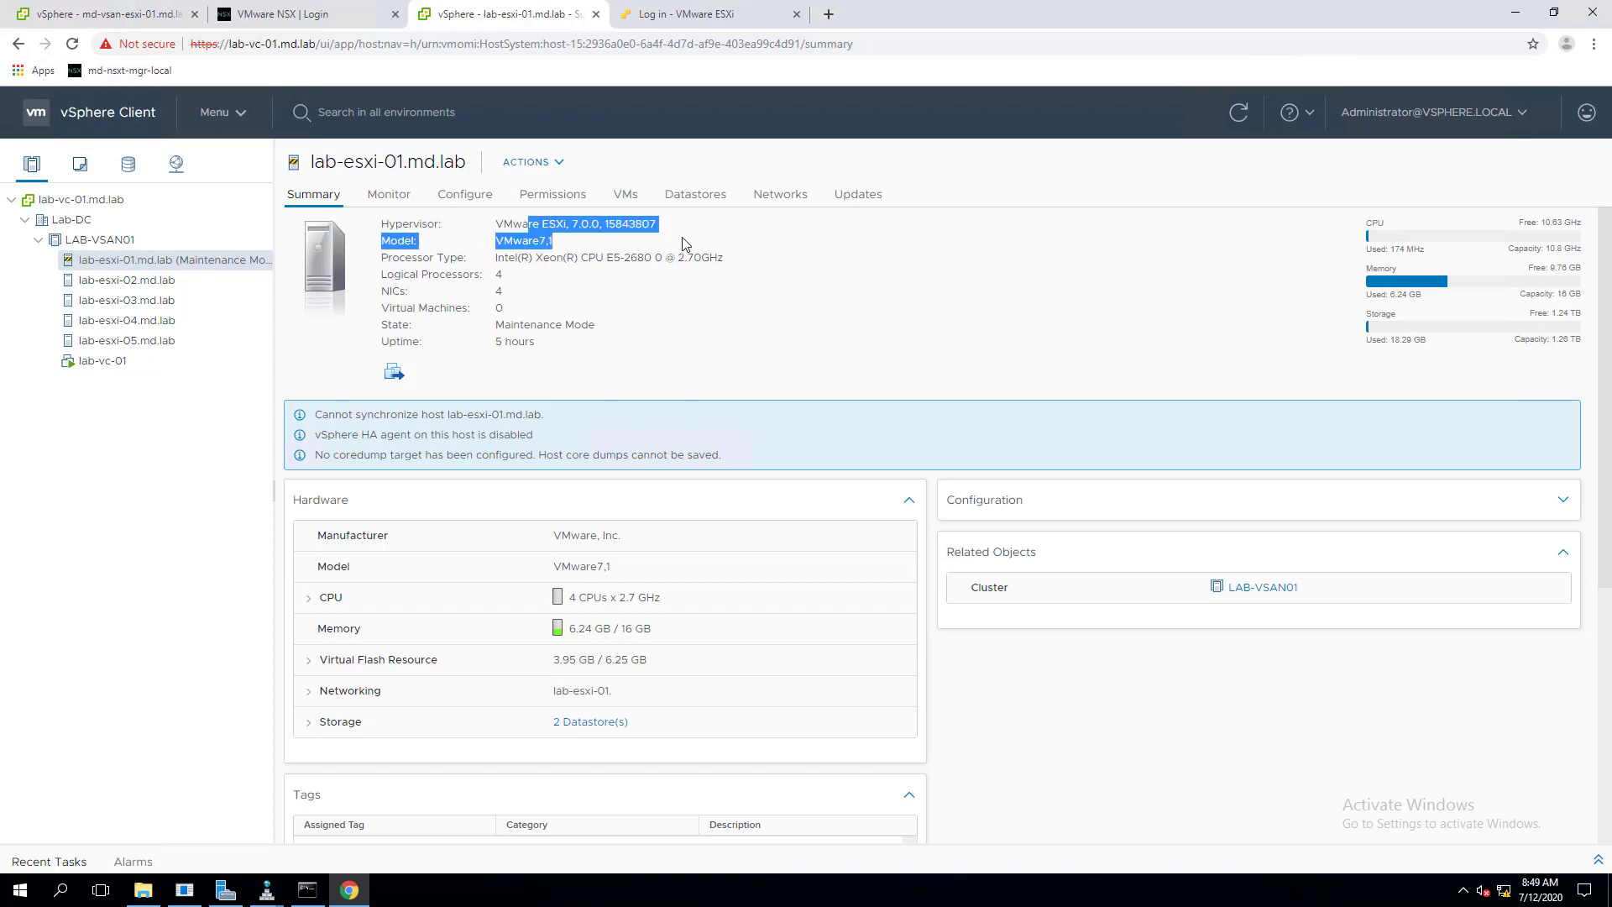
{"action": "left_click", "coordinate": [867, 202]}
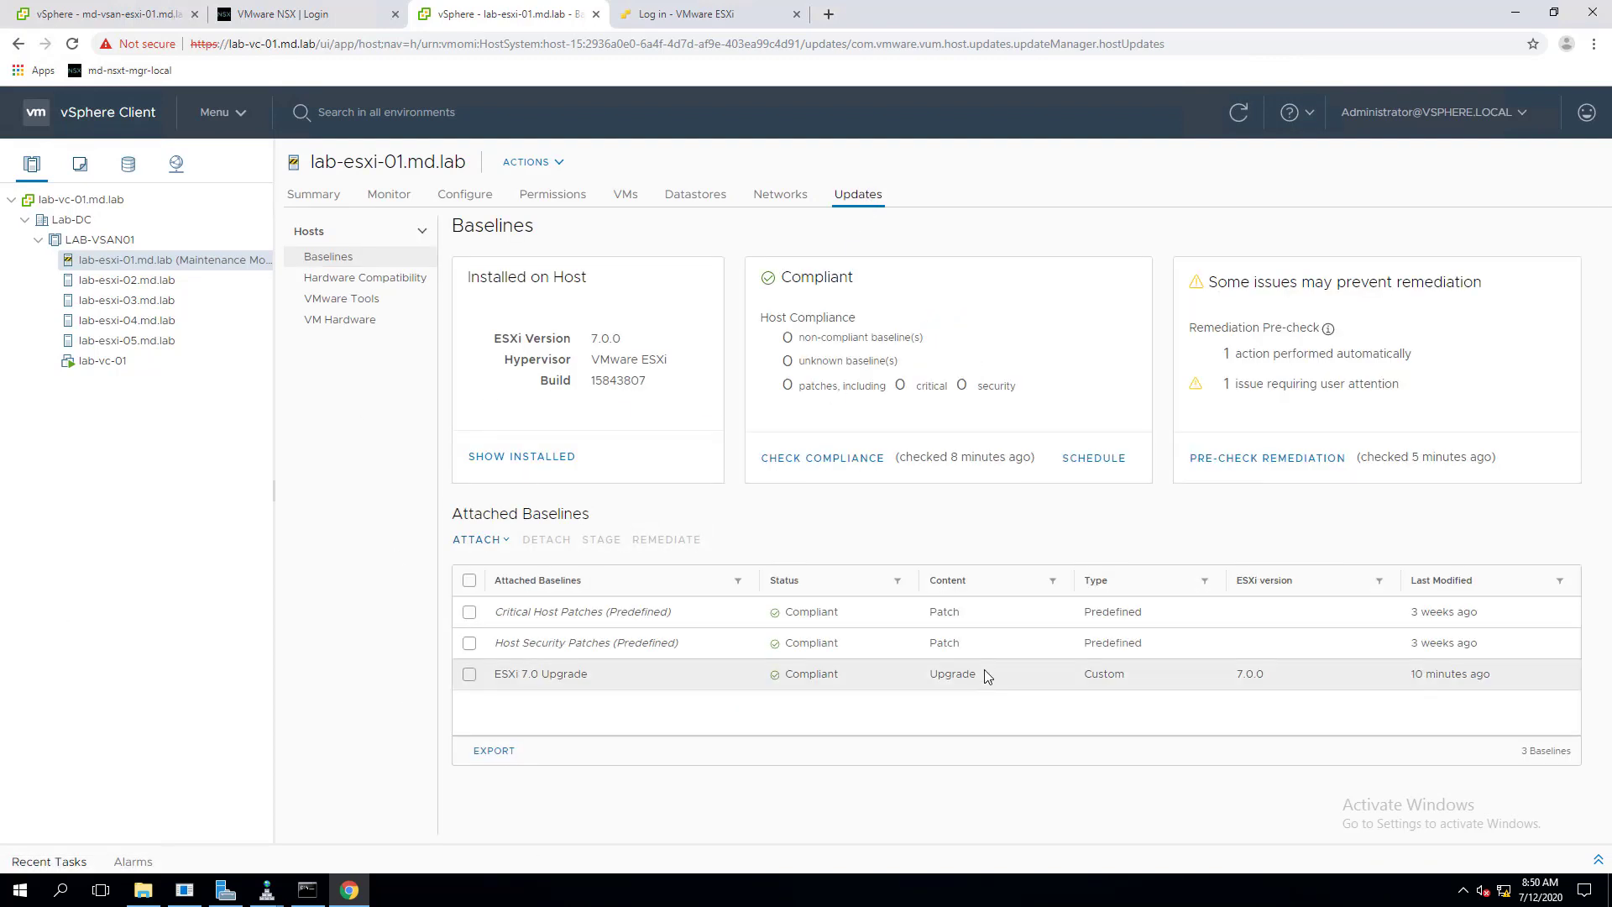
- Take lab-esxi-01.md.lab out of maintenance mode
{"action": "right_click", "coordinate": [208, 265]}
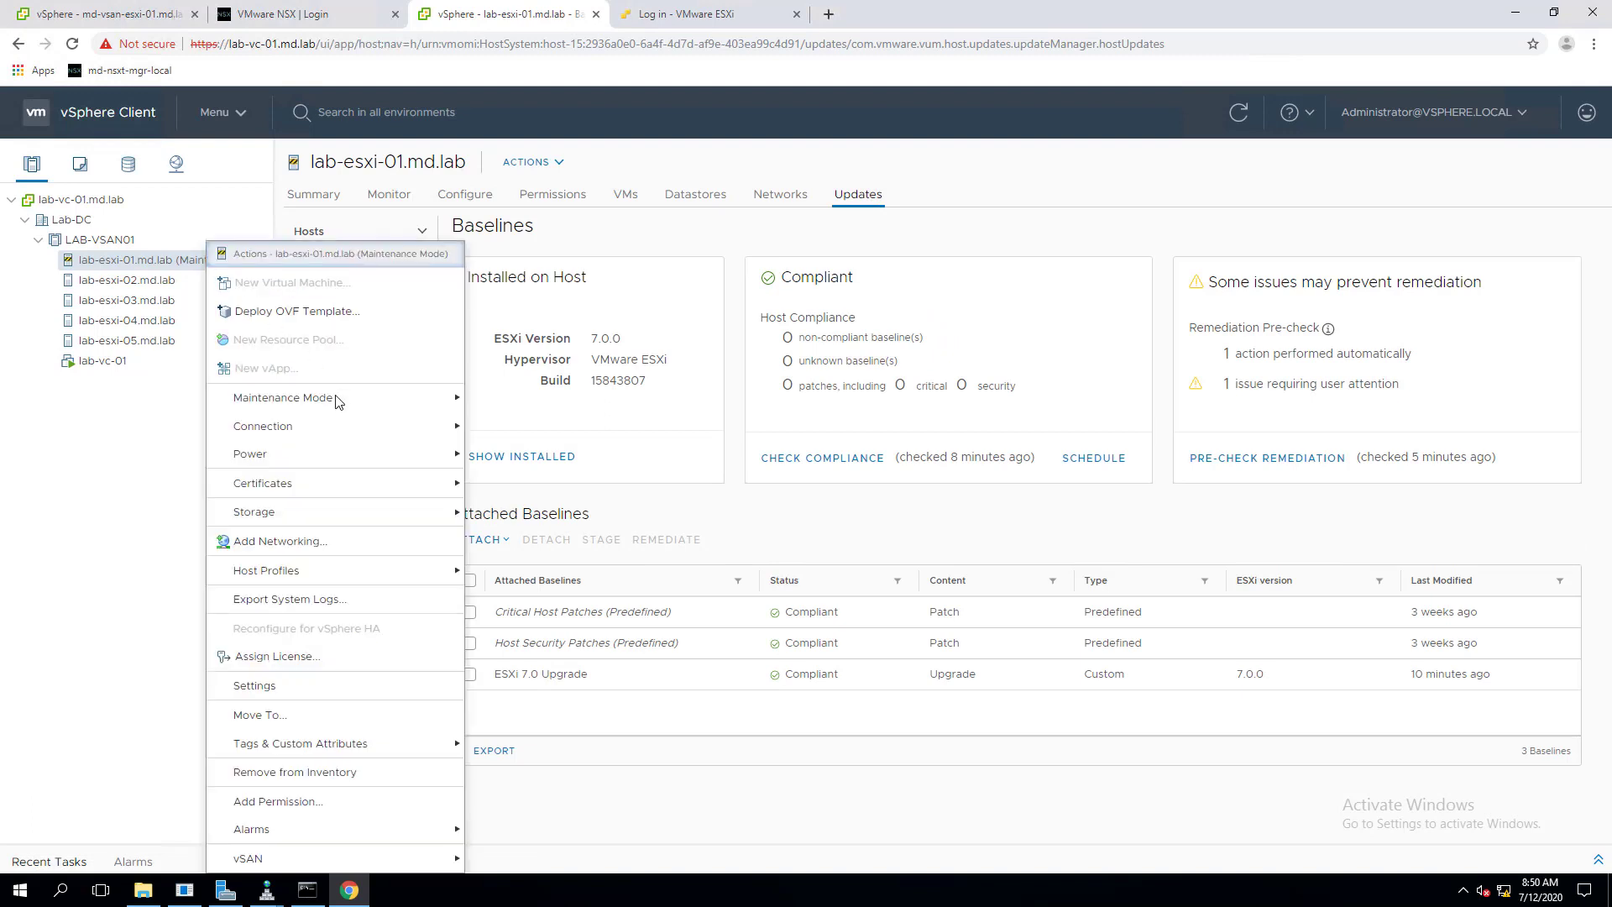
{"action": "mouse_move", "coordinate": [336, 406]}
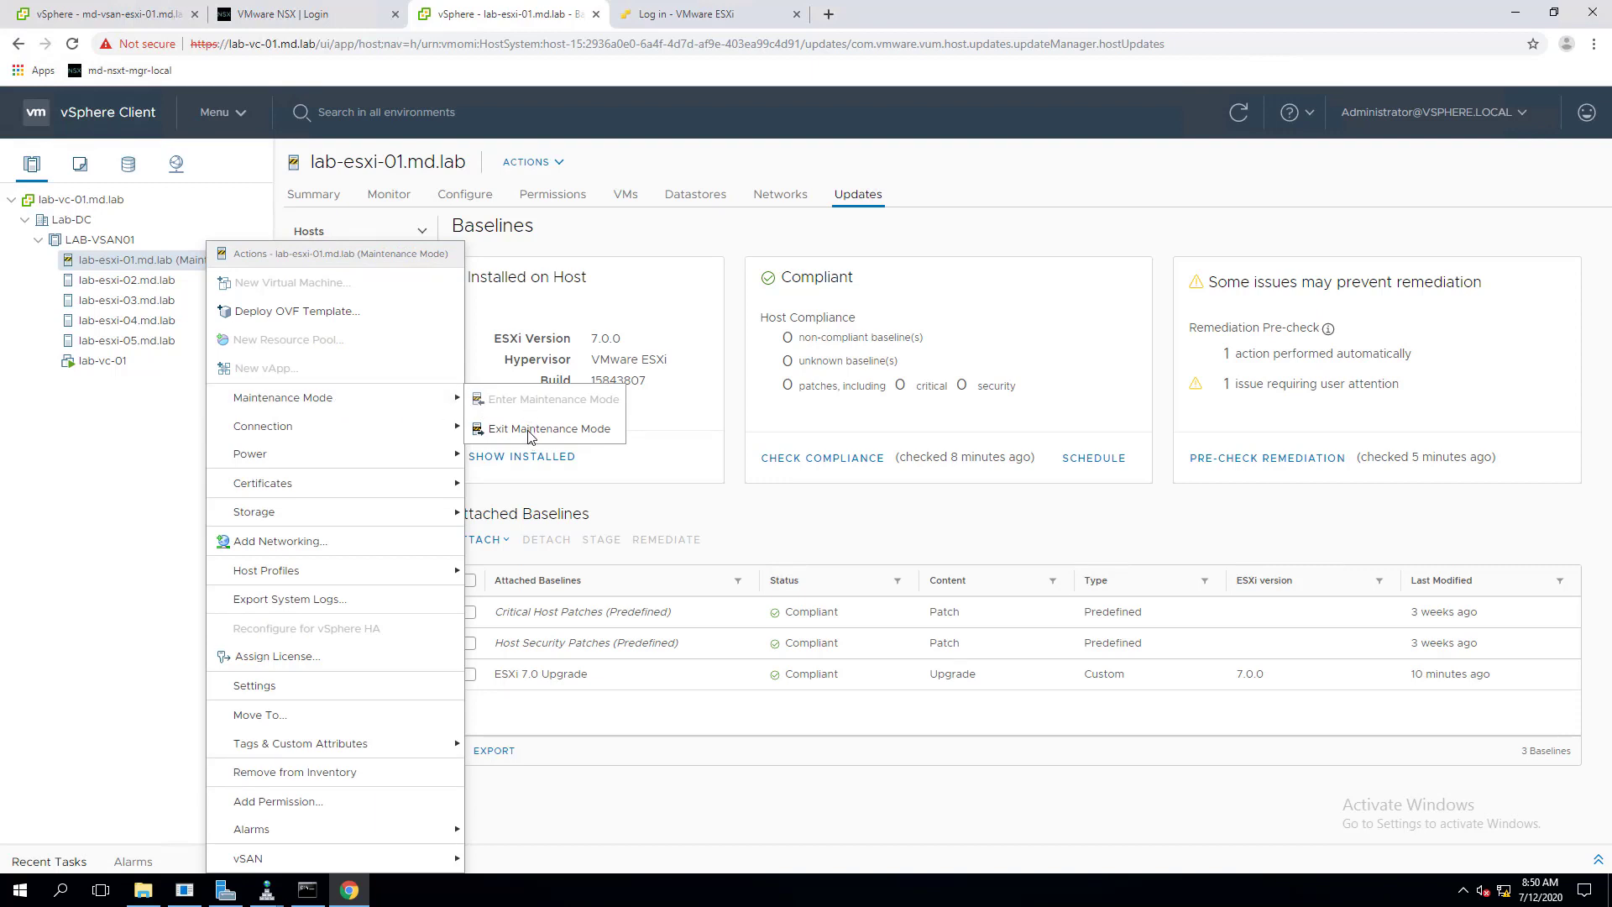
{"action": "left_click", "coordinate": [529, 429]}
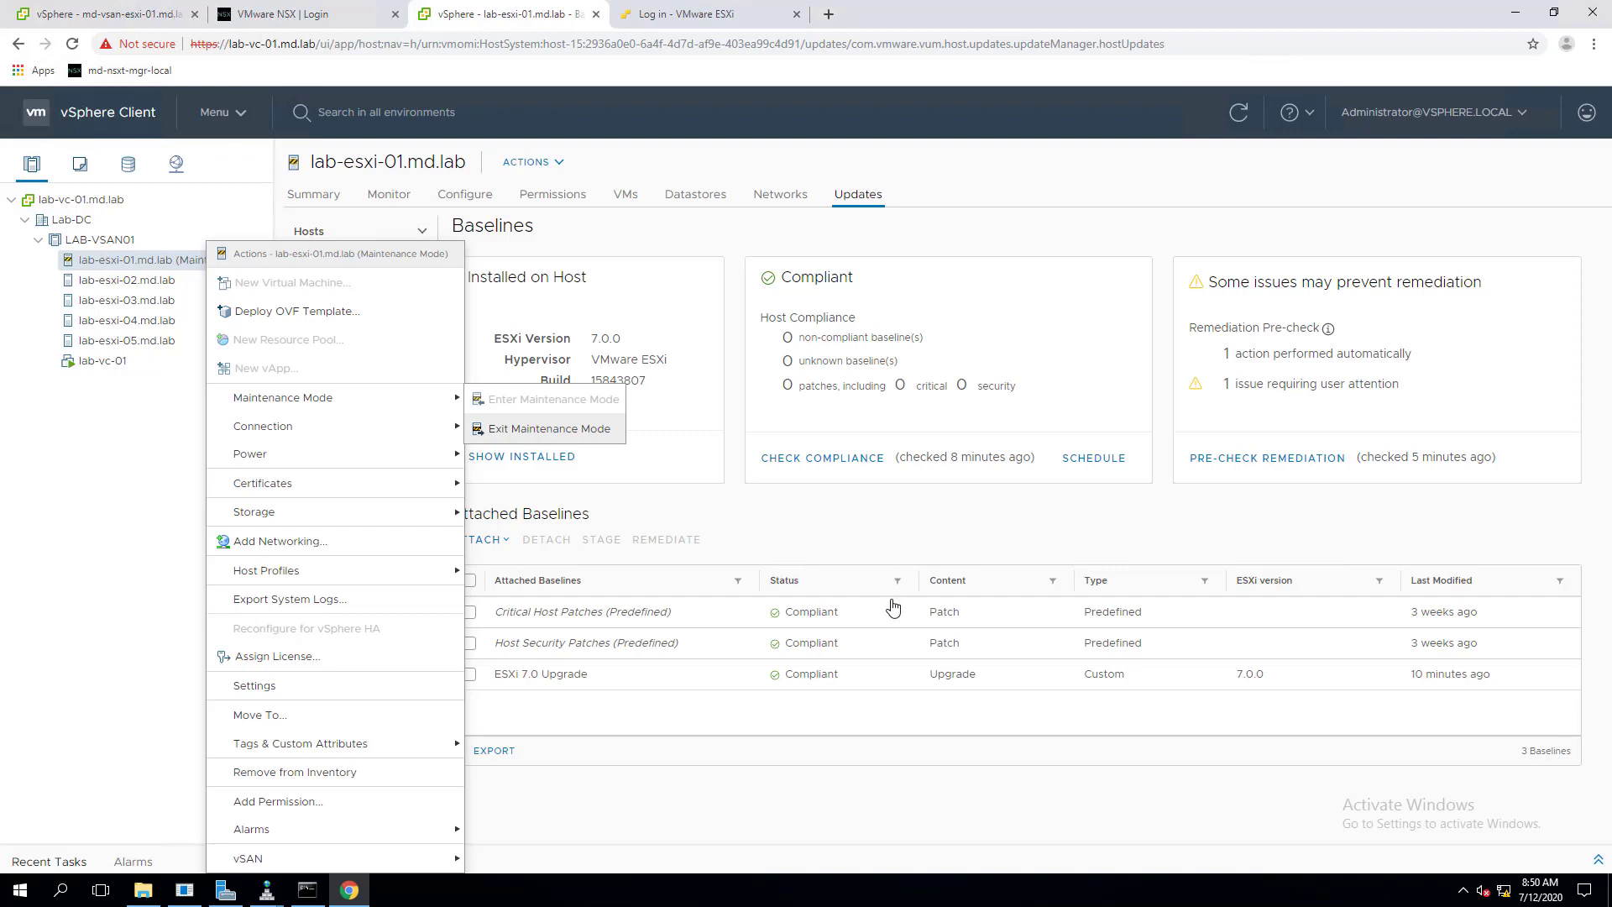
{"action": "left_click", "coordinate": [1337, 748]}
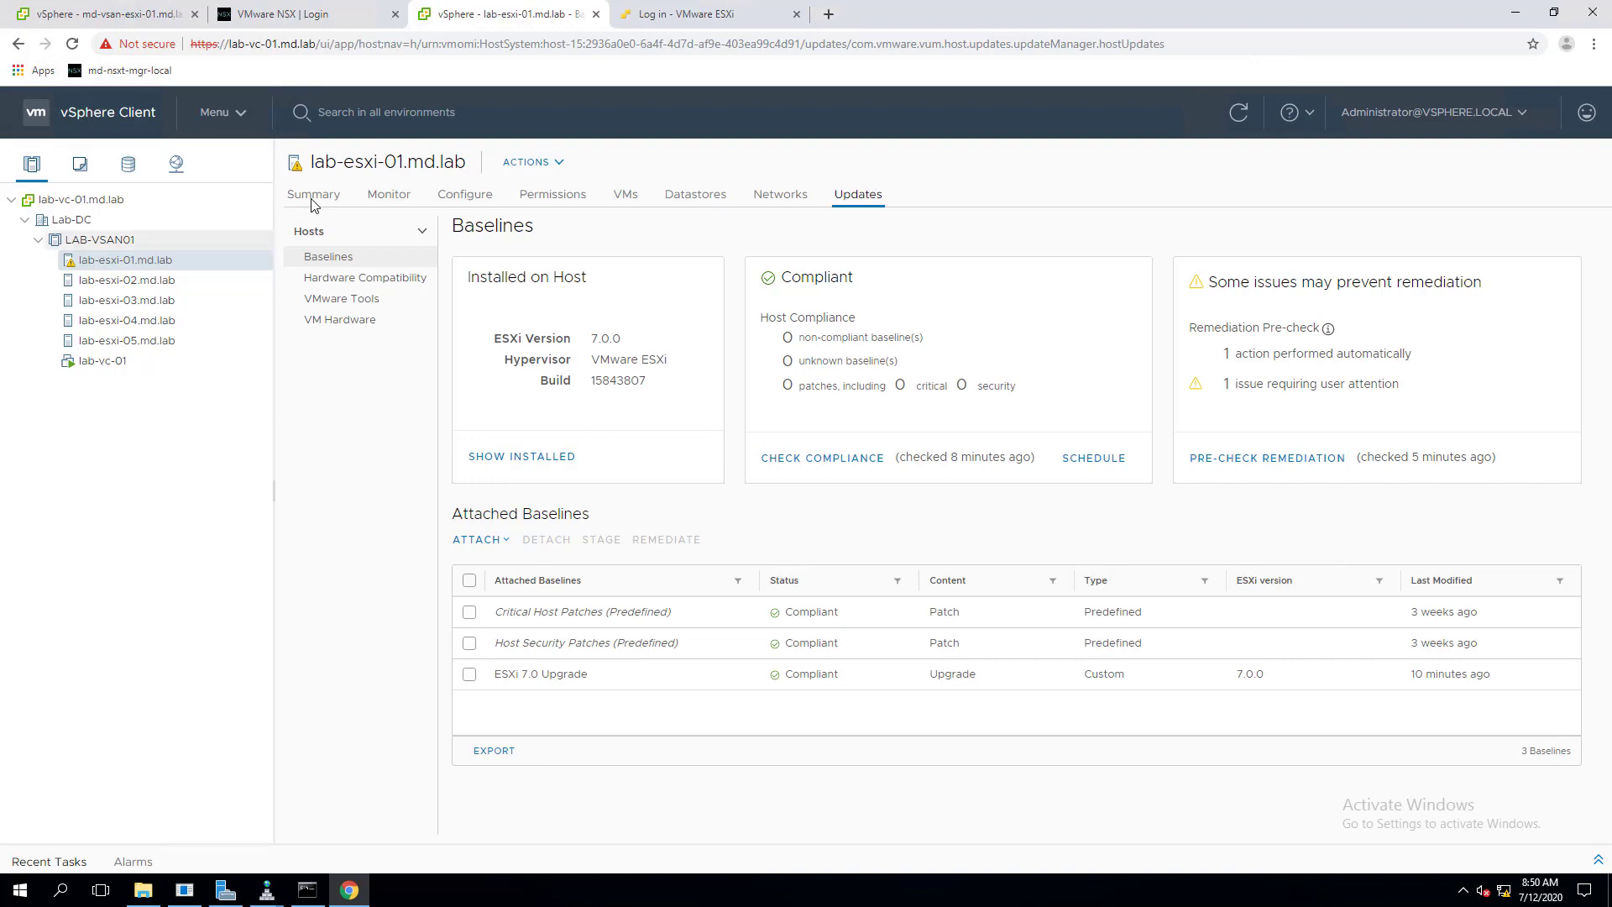
- Examine each host's compliance with the ESXi 7.0 Upgrade baseline on cluster LAB-VSAN01 and open the cluster's summary
{"action": "left_click", "coordinate": [126, 242]}
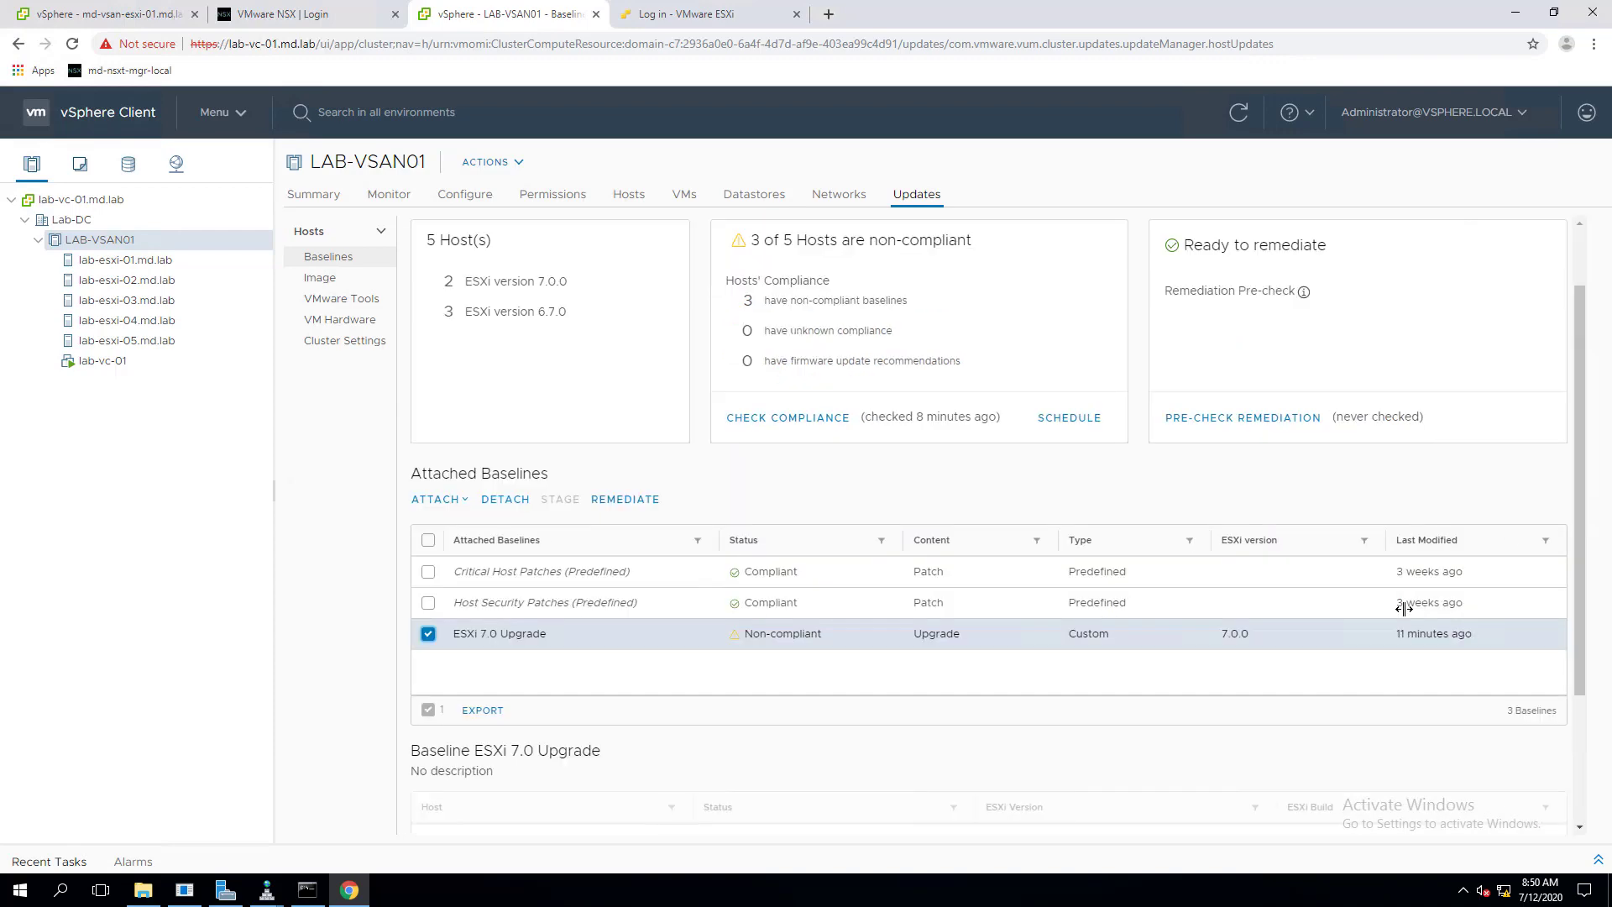
{"action": "scroll", "coordinate": [1404, 608], "scroll_direction": "down", "scroll_amount": 1}
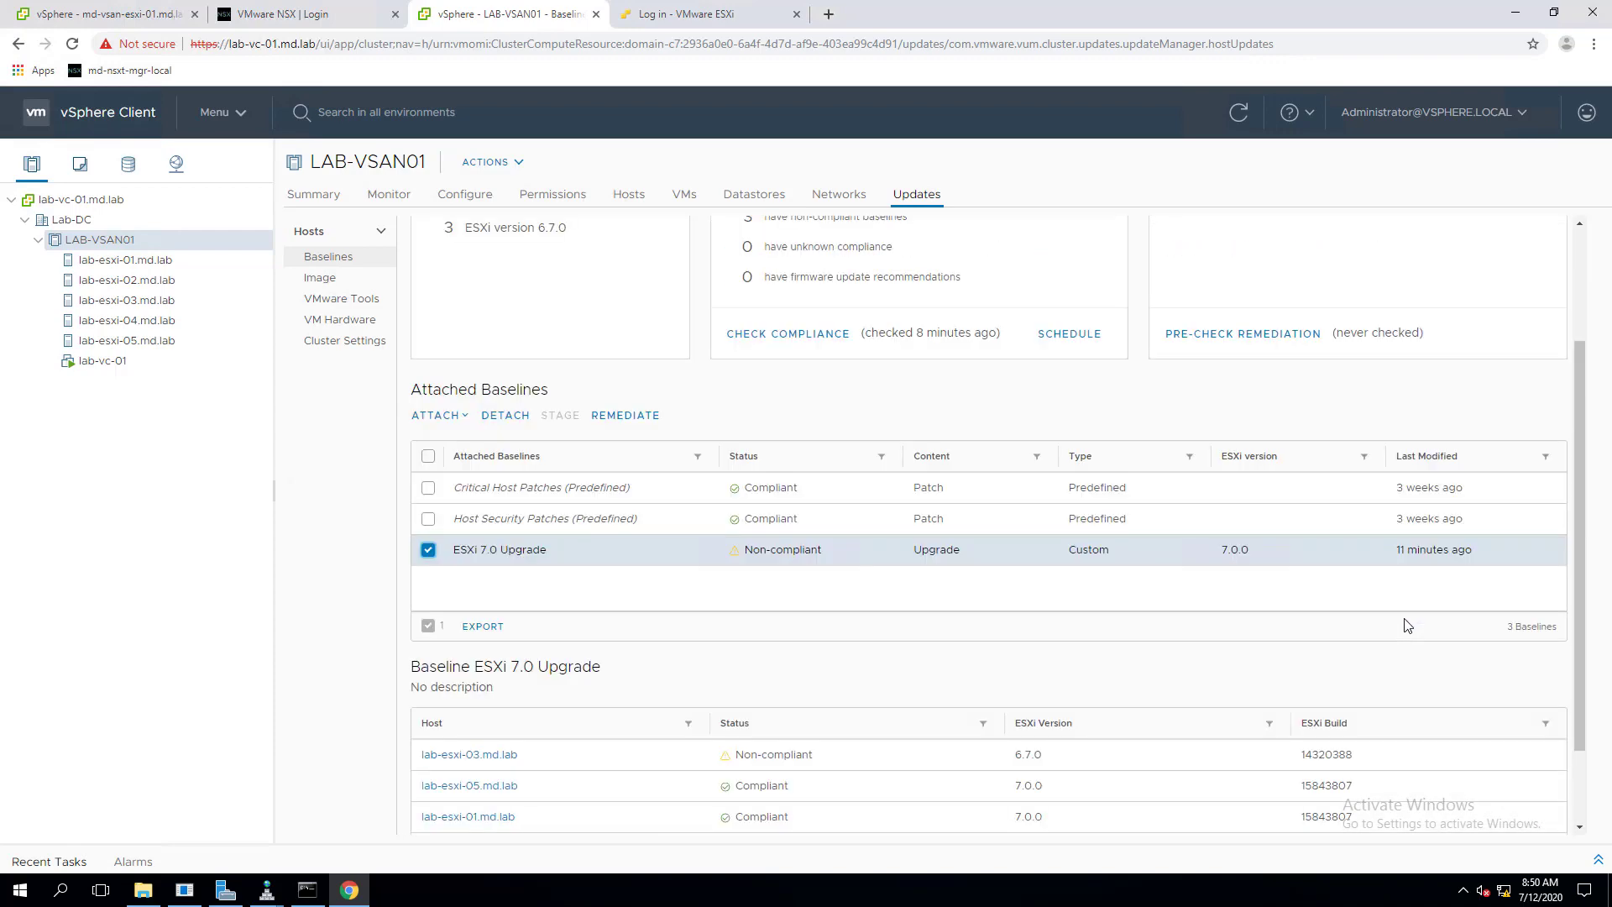
{"action": "scroll", "coordinate": [1407, 625], "scroll_direction": "down", "scroll_amount": 1}
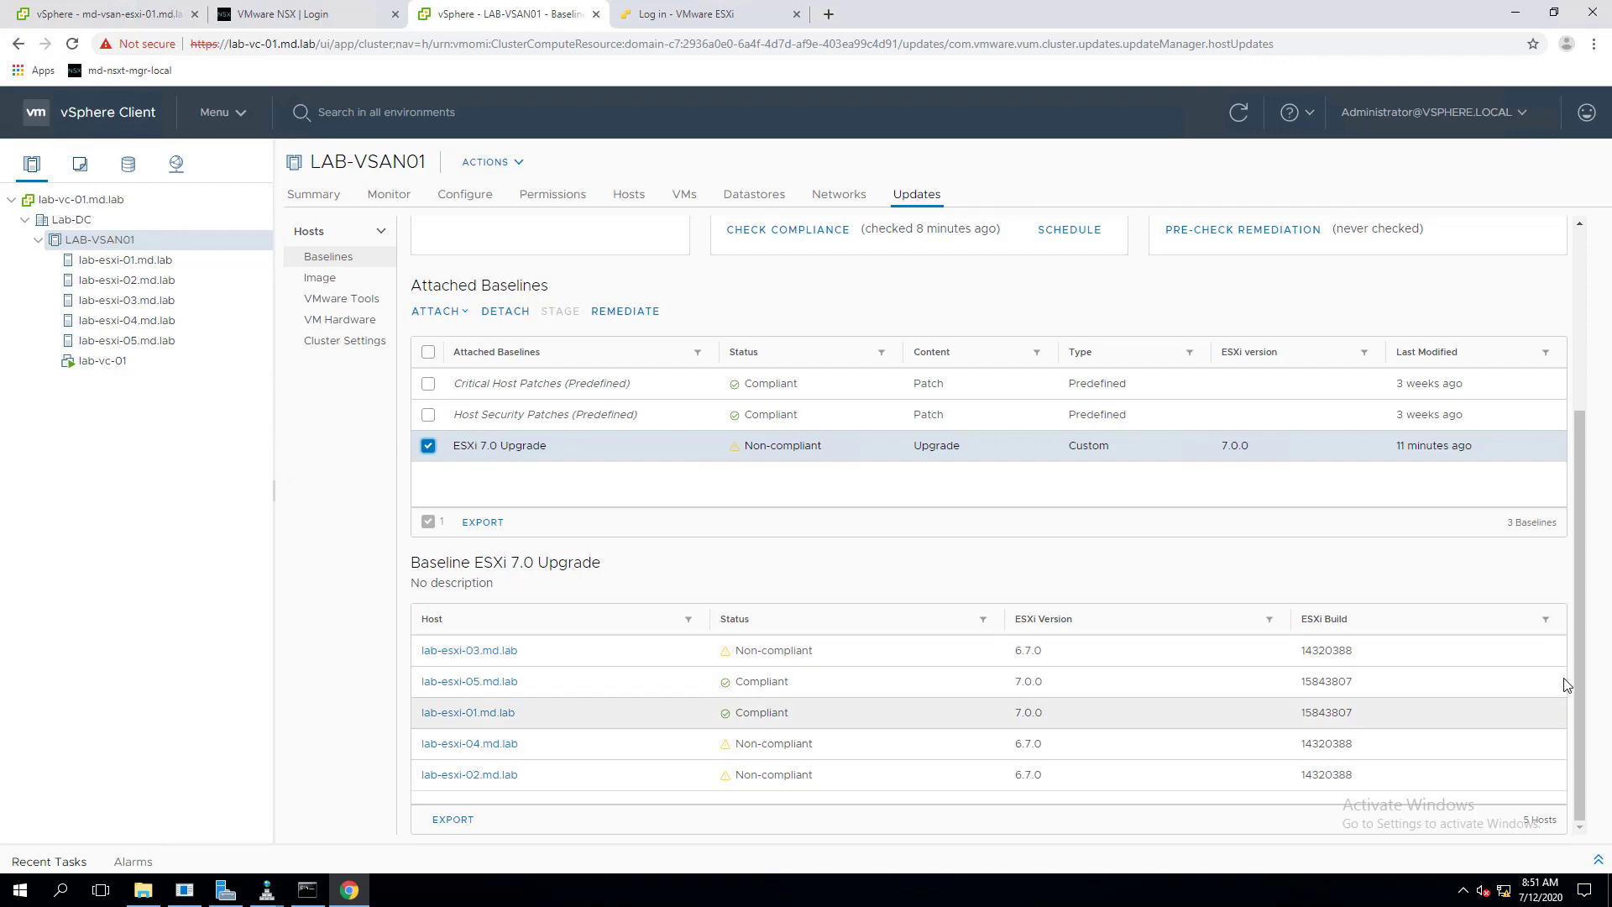
{"action": "scroll", "coordinate": [1558, 678], "scroll_direction": "up", "scroll_amount": 3}
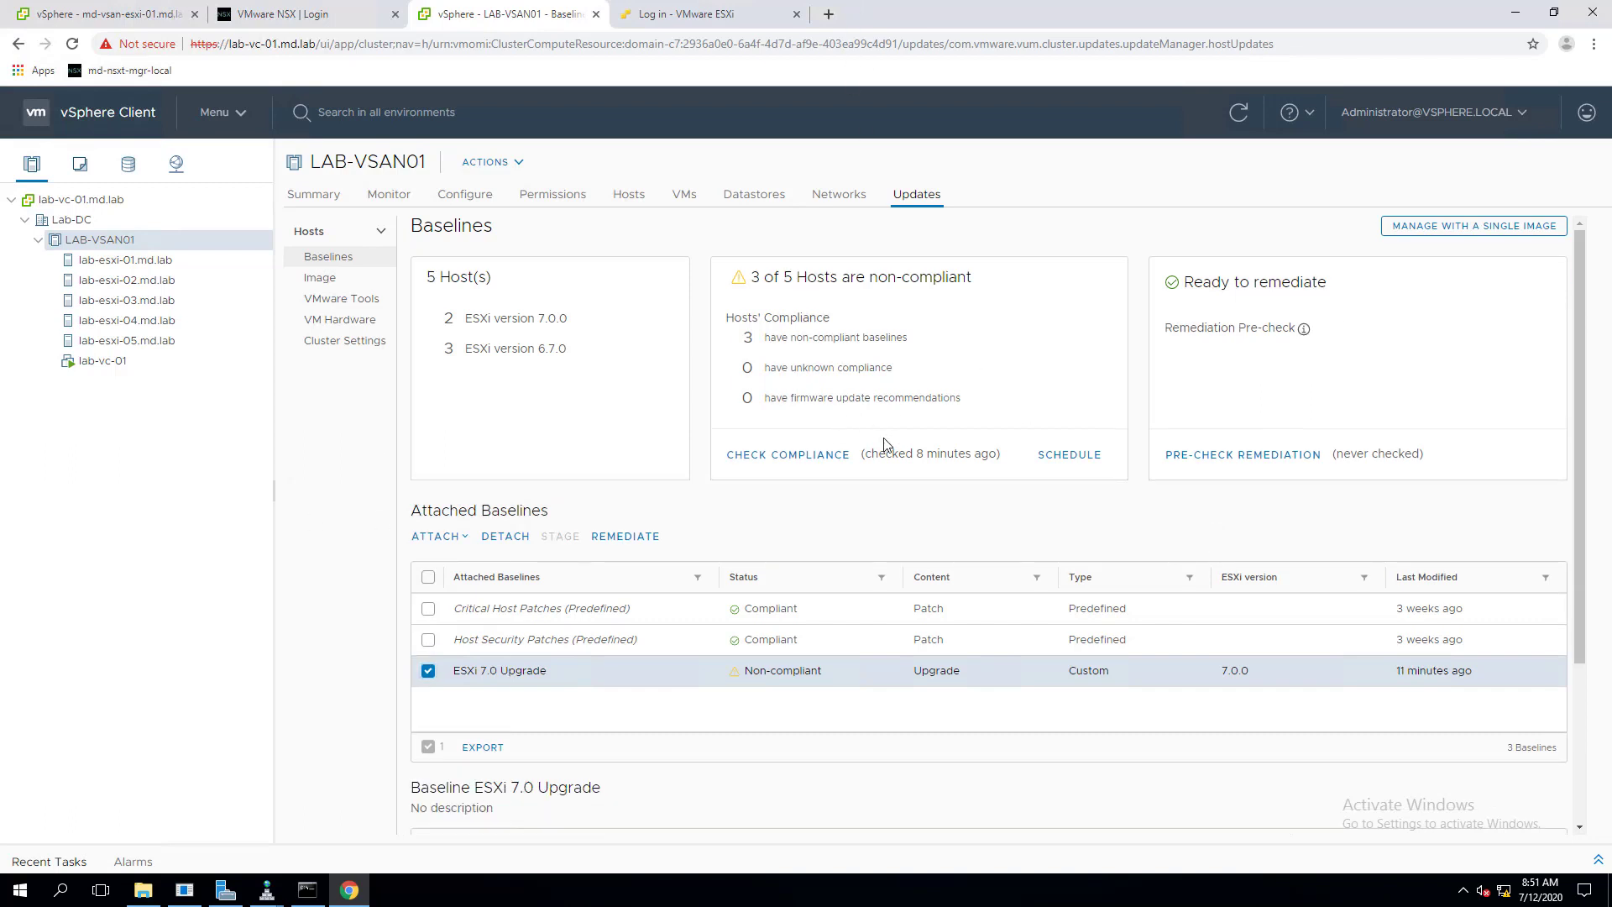
{"action": "left_click", "coordinate": [319, 197]}
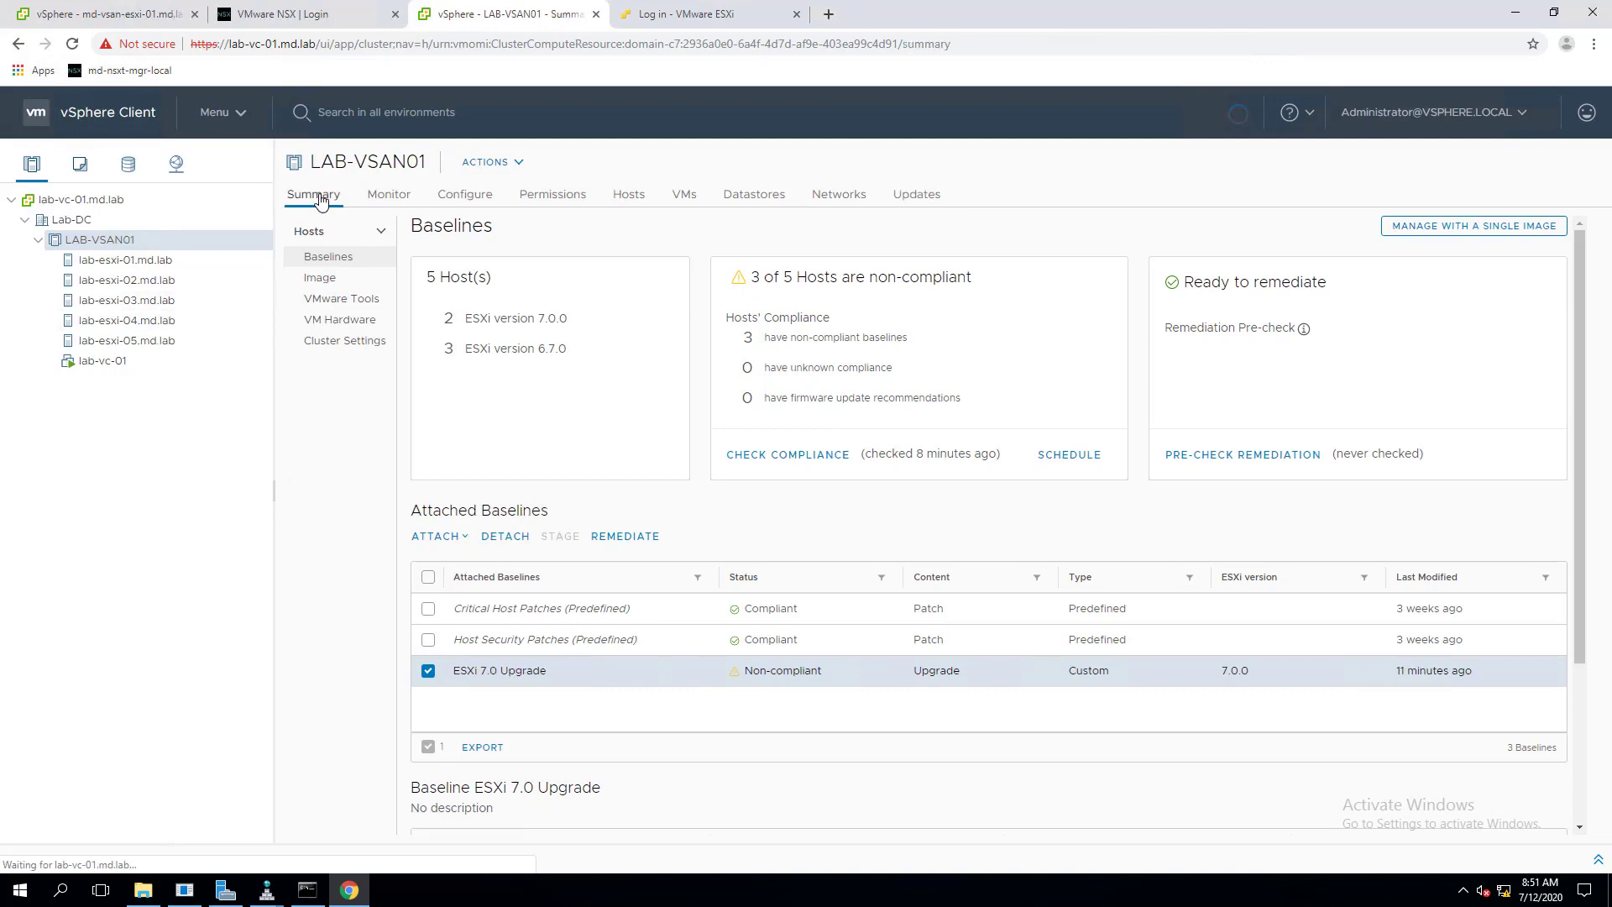